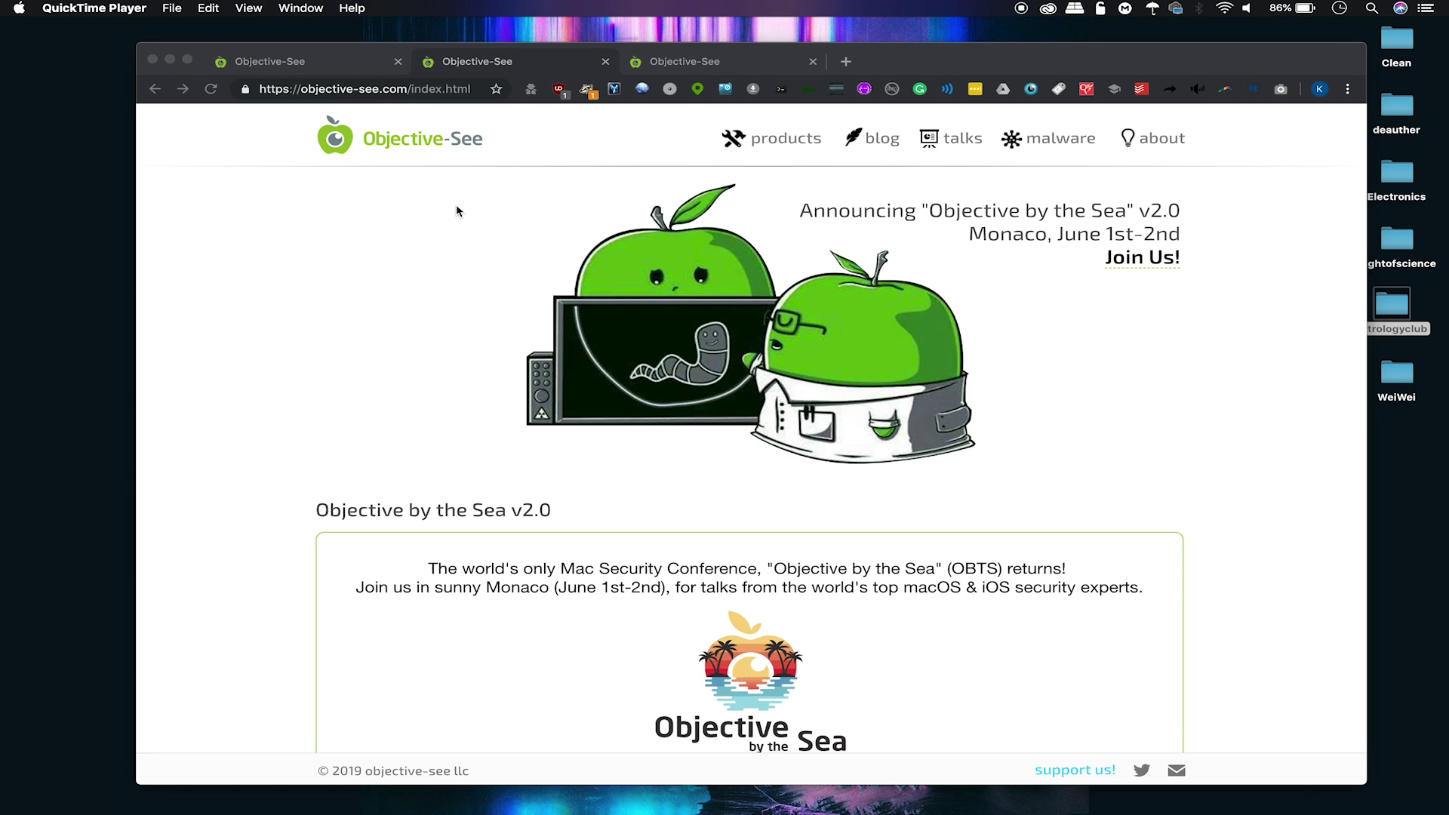
- Bring Chrome forward and open the Objective-See Free Mac Security Tools product list
{"action": "scroll", "coordinate": [413, 277], "scroll_direction": "down", "scroll_amount": 10}
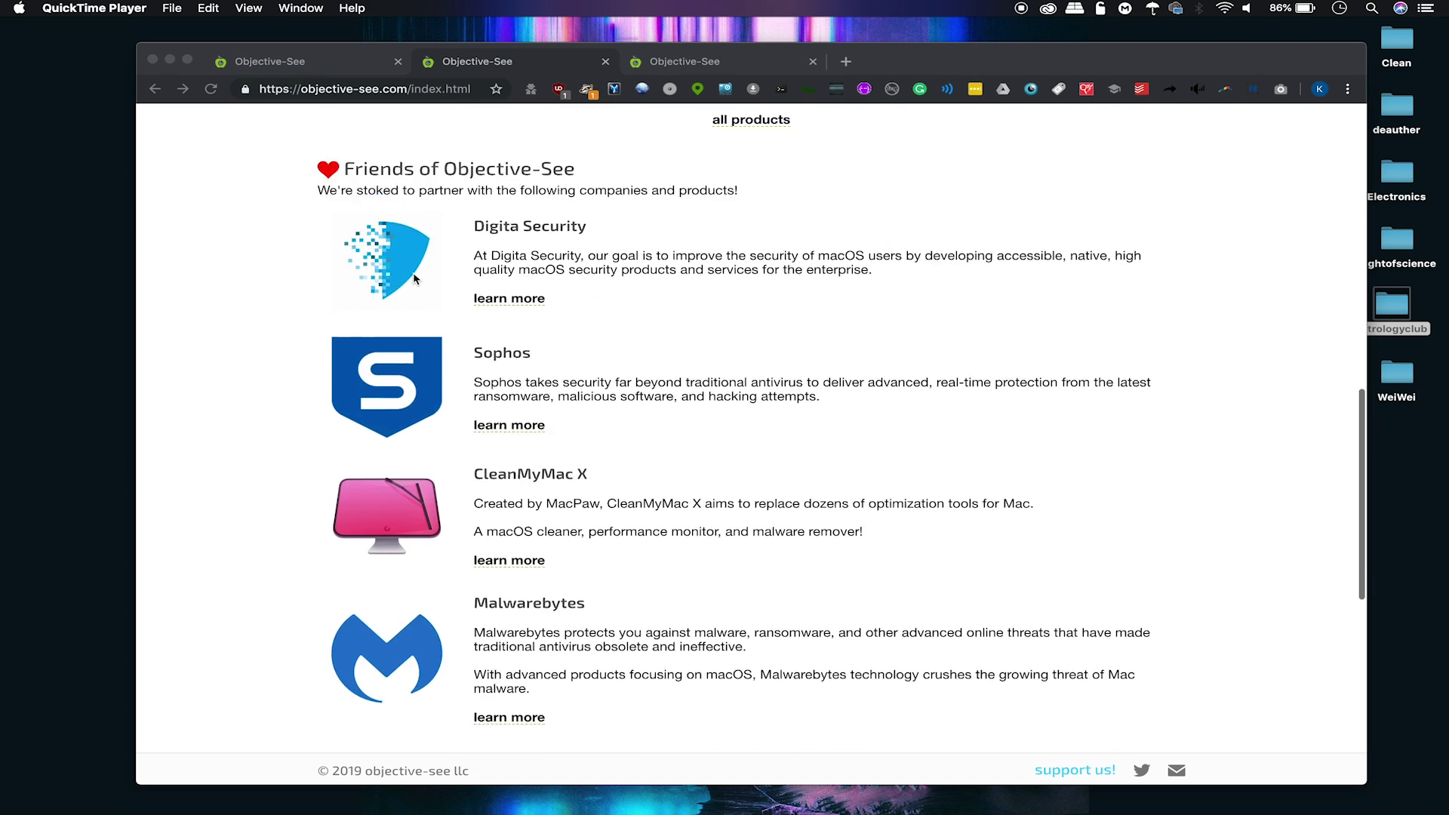
{"action": "scroll", "coordinate": [413, 278], "scroll_direction": "up", "scroll_amount": 15}
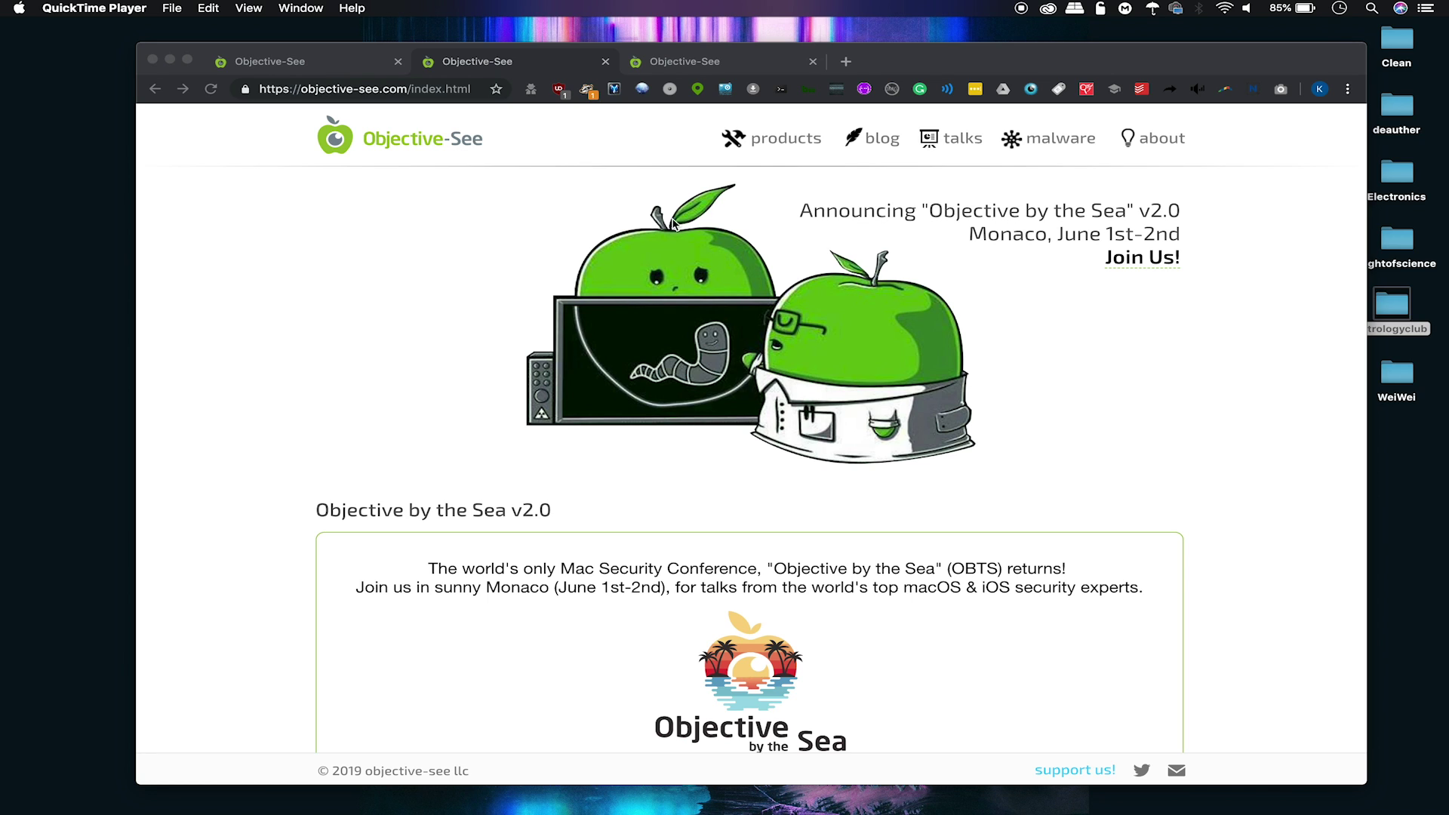
{"action": "left_click", "coordinate": [780, 141]}
{"action": "left_click", "coordinate": [779, 139]}
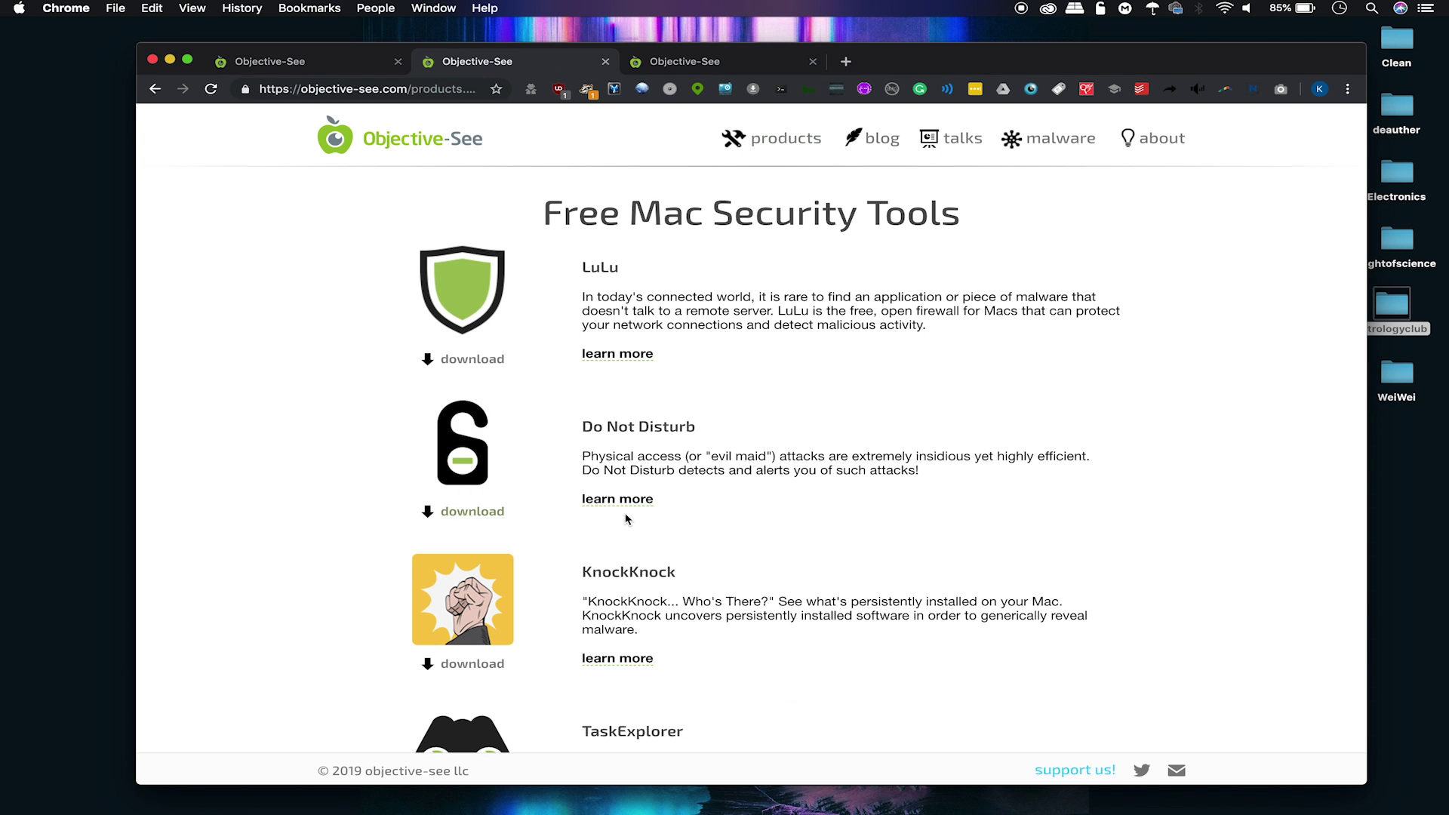
{"action": "scroll", "coordinate": [625, 519], "scroll_direction": "down", "scroll_amount": 5}
{"action": "scroll", "coordinate": [625, 519], "scroll_direction": "down", "scroll_amount": 6}
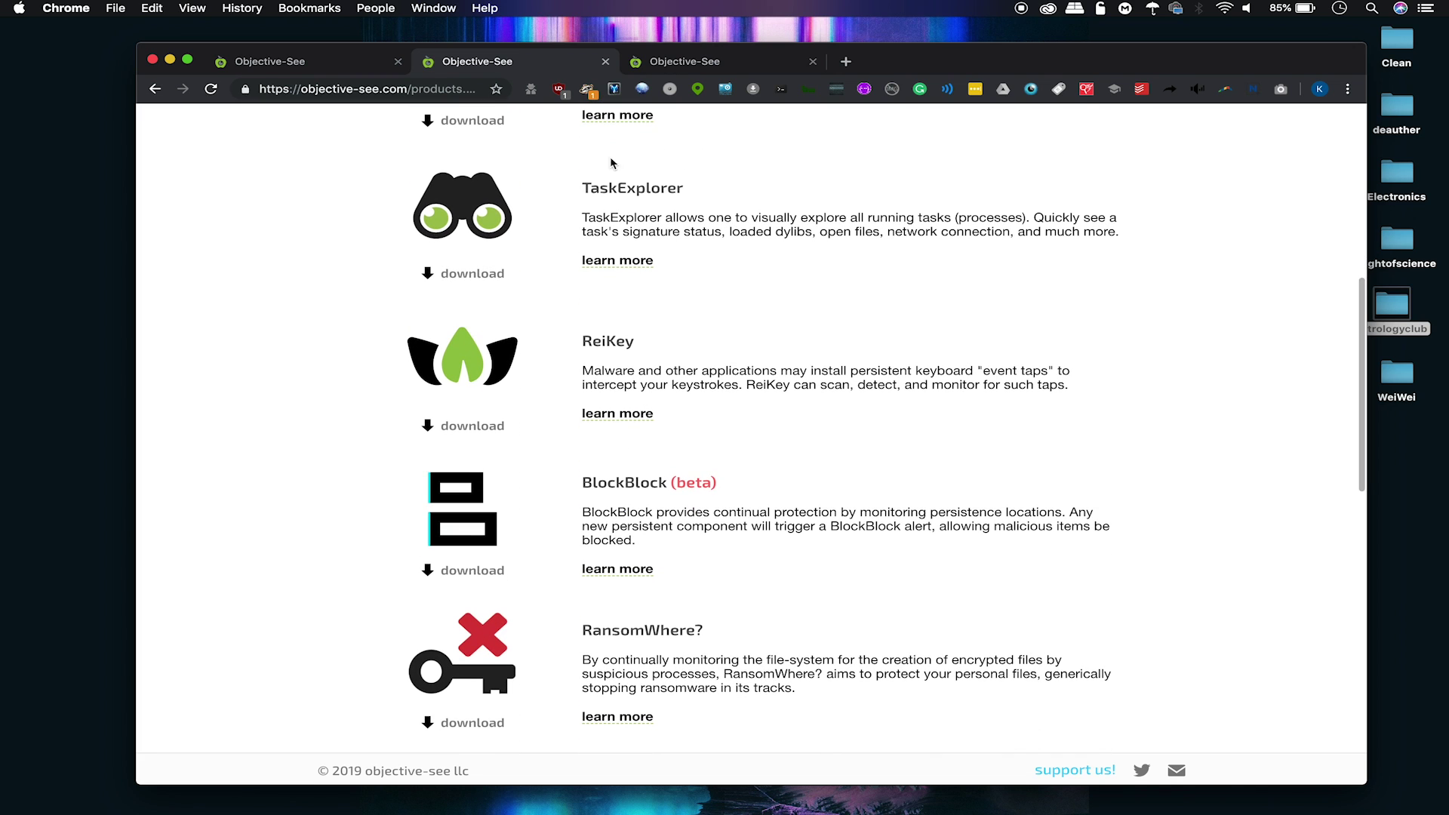
- Look over the TaskExplorer product details page
{"action": "left_click", "coordinate": [617, 260]}
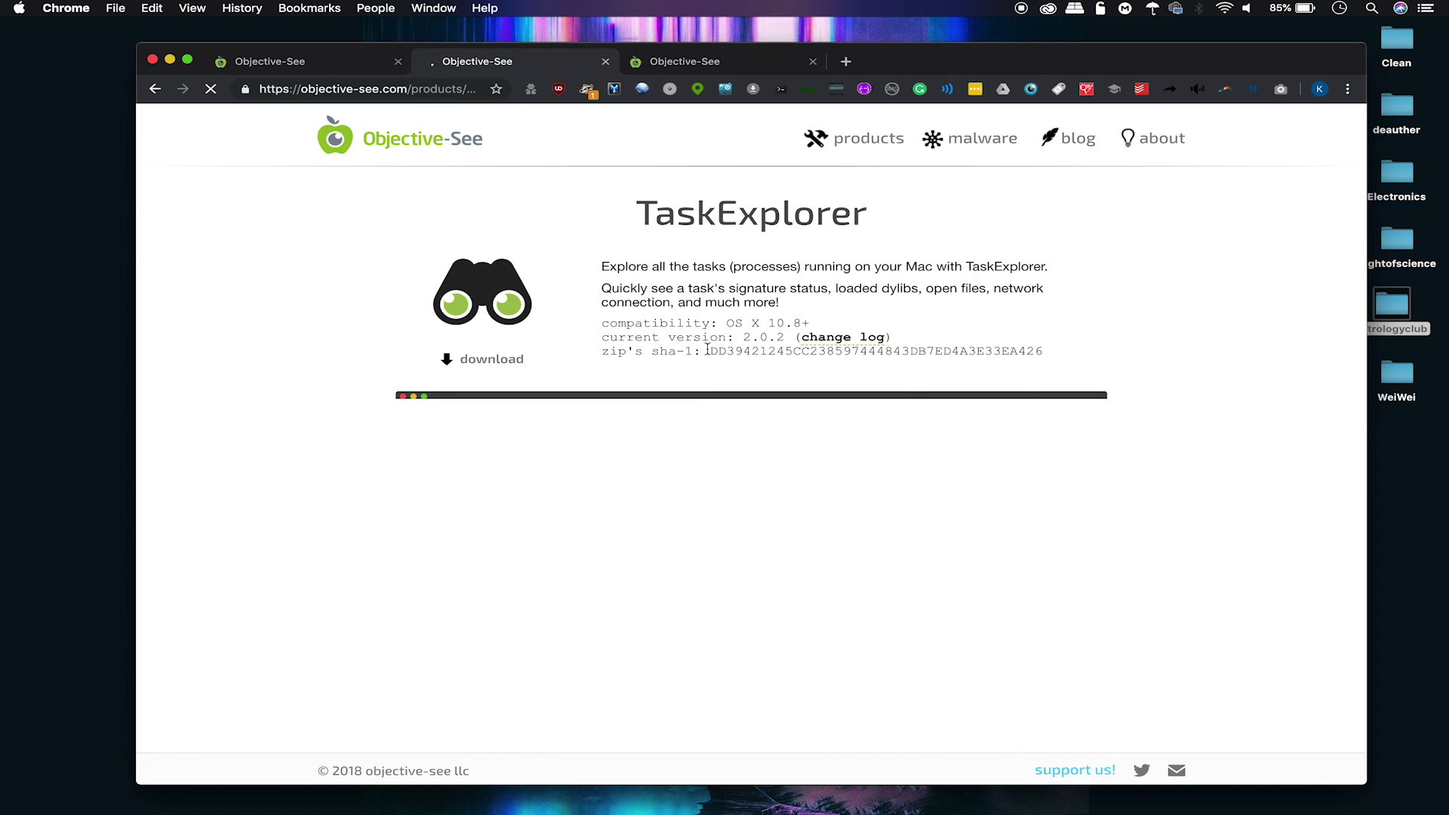
{"action": "scroll", "coordinate": [707, 350], "scroll_direction": "down", "scroll_amount": 1}
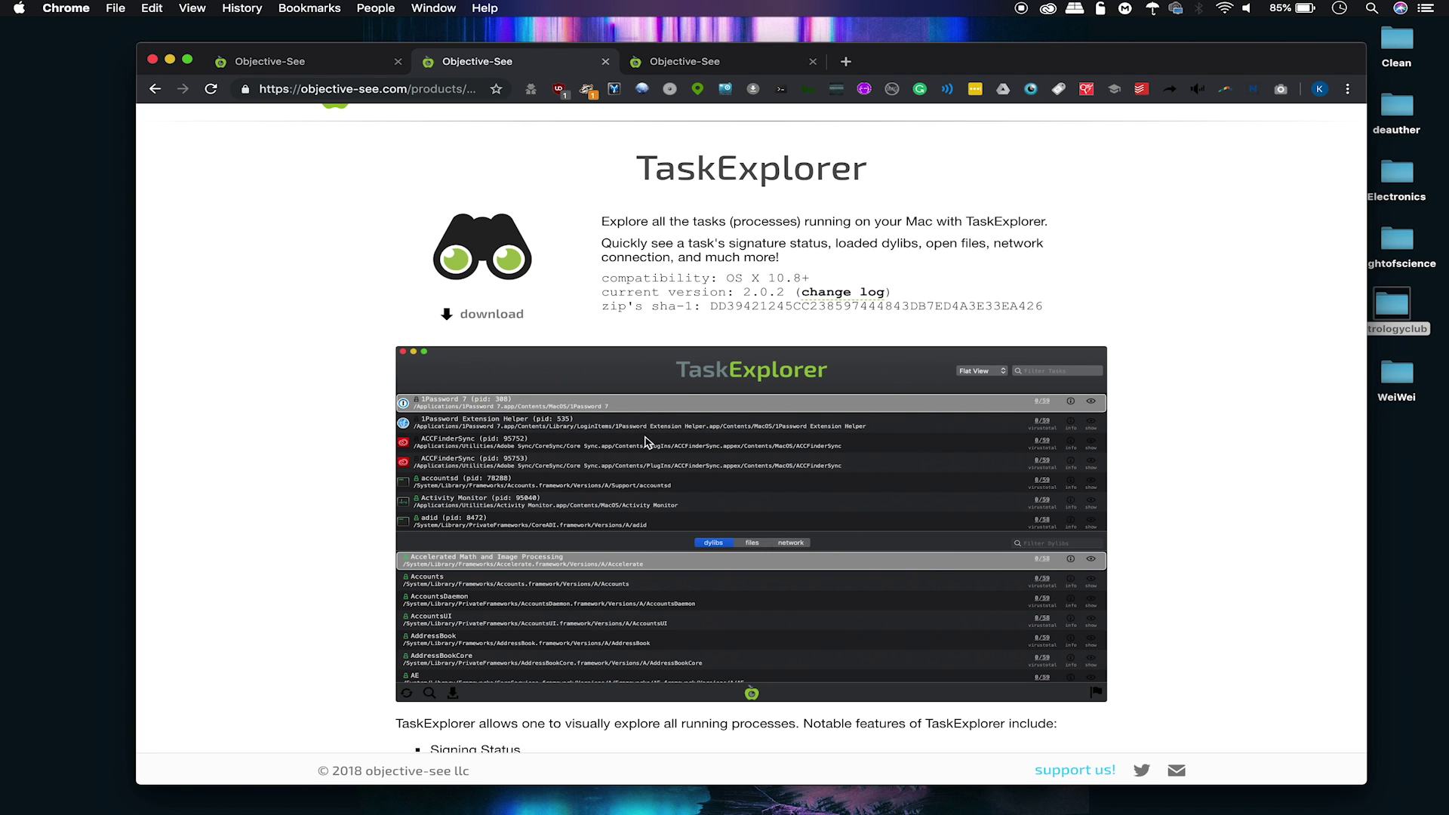
{"action": "scroll", "coordinate": [645, 442], "scroll_direction": "down", "scroll_amount": 1}
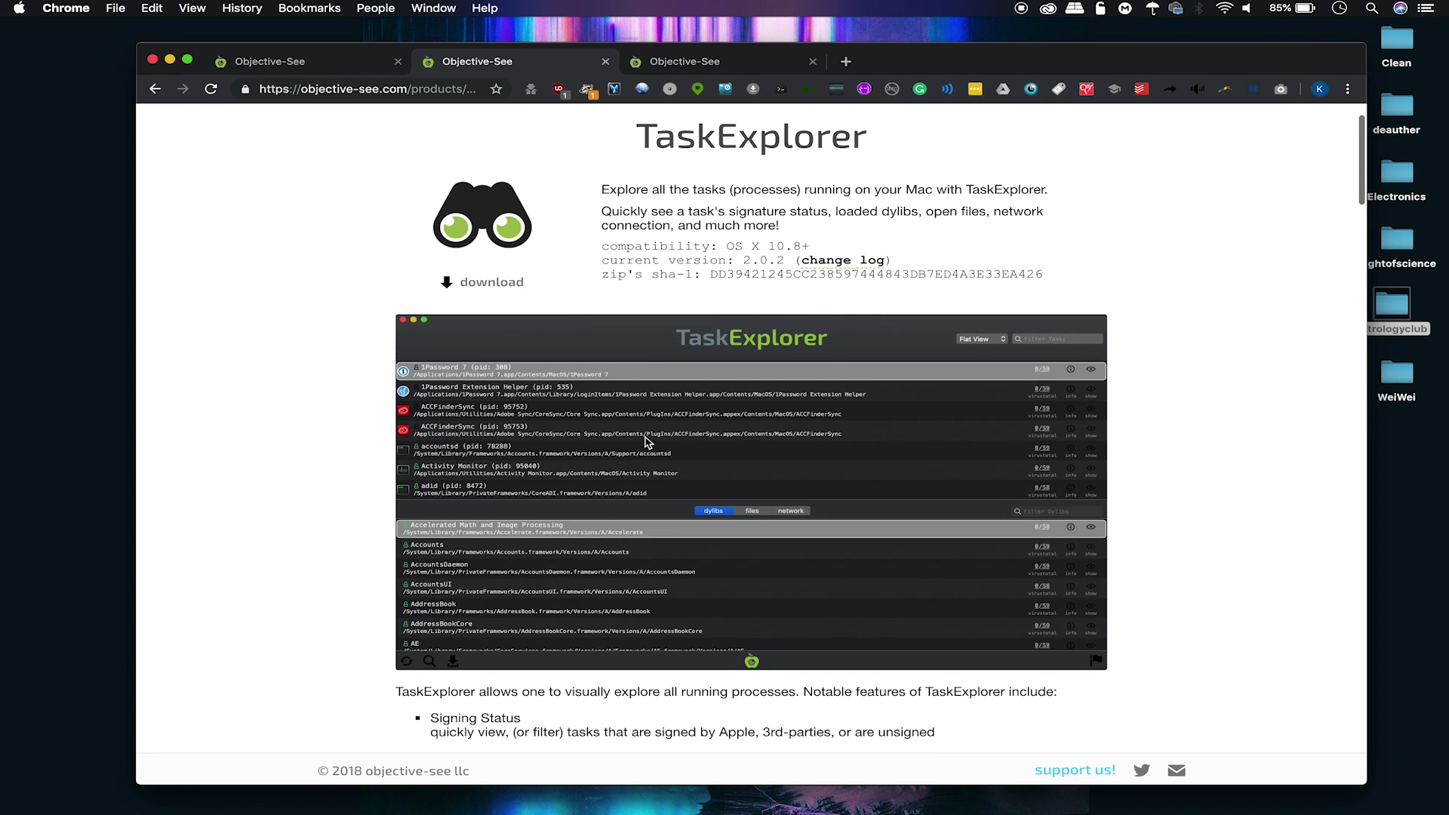
- Return to the products list and open the ReiKey product page
{"action": "left_click", "coordinate": [154, 89]}
{"action": "scroll", "coordinate": [370, 332], "scroll_direction": "down", "scroll_amount": 1}
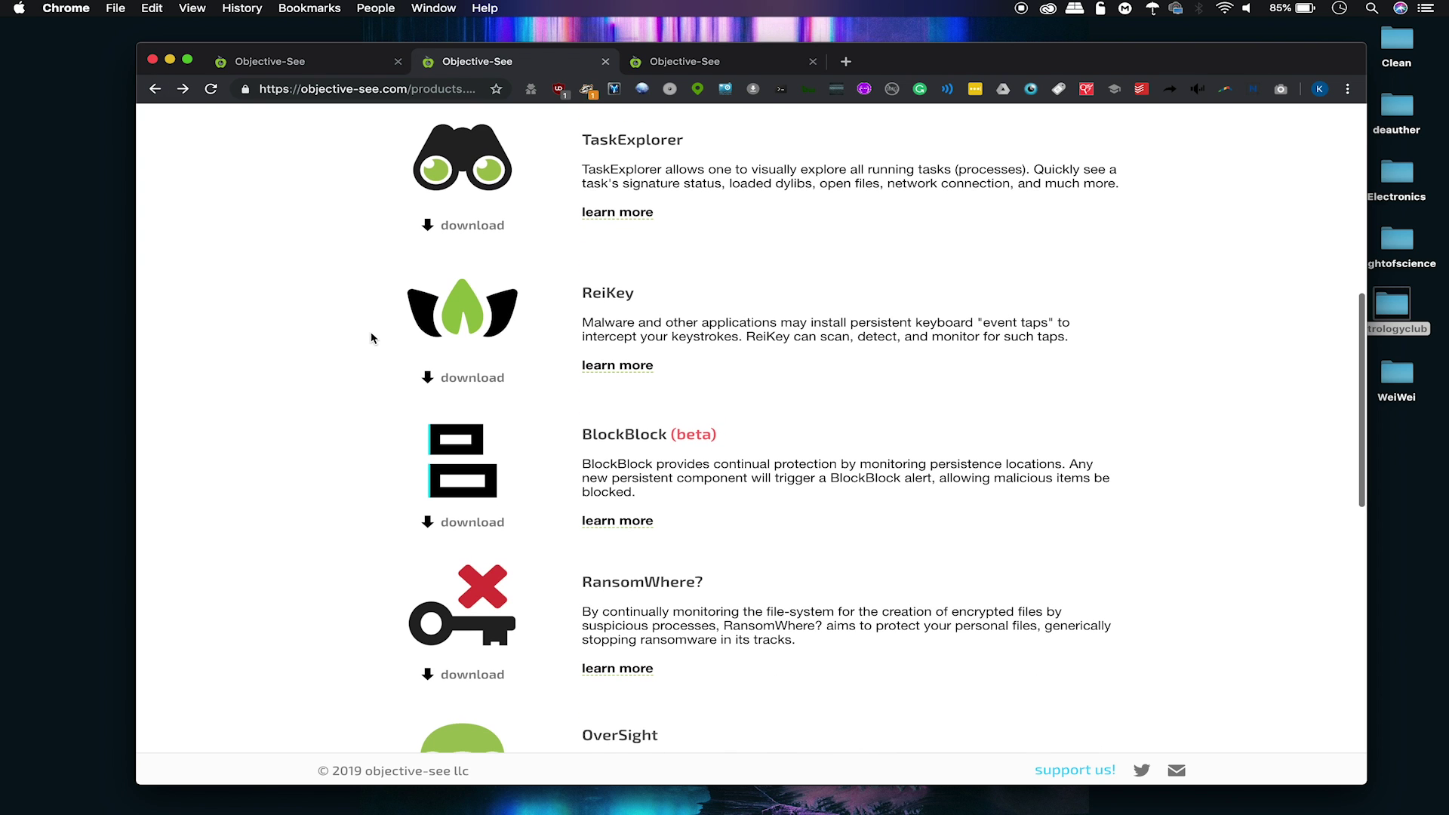
{"action": "left_click", "coordinate": [602, 373]}
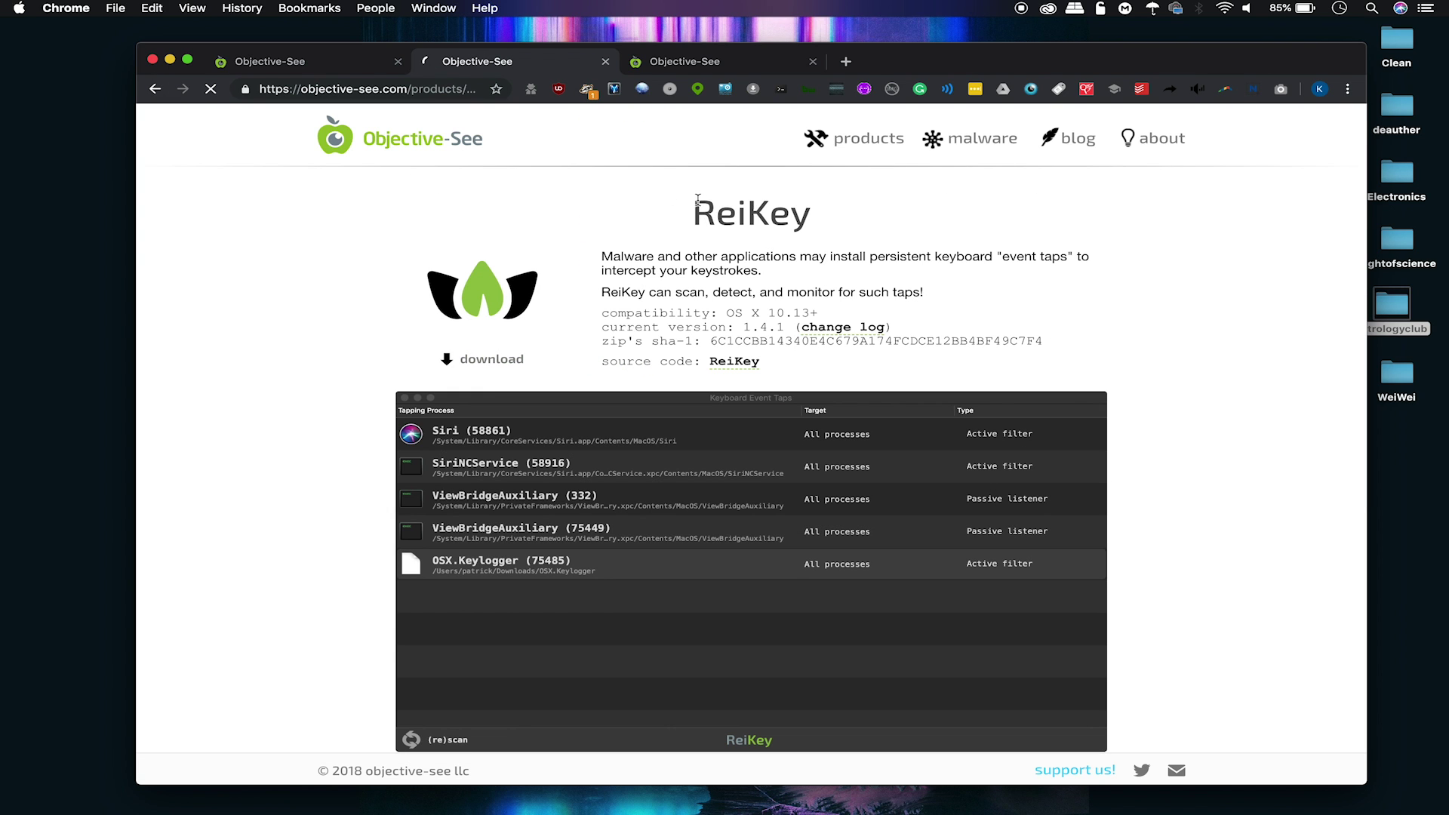
{"action": "scroll", "coordinate": [855, 305], "scroll_direction": "down", "scroll_amount": 3}
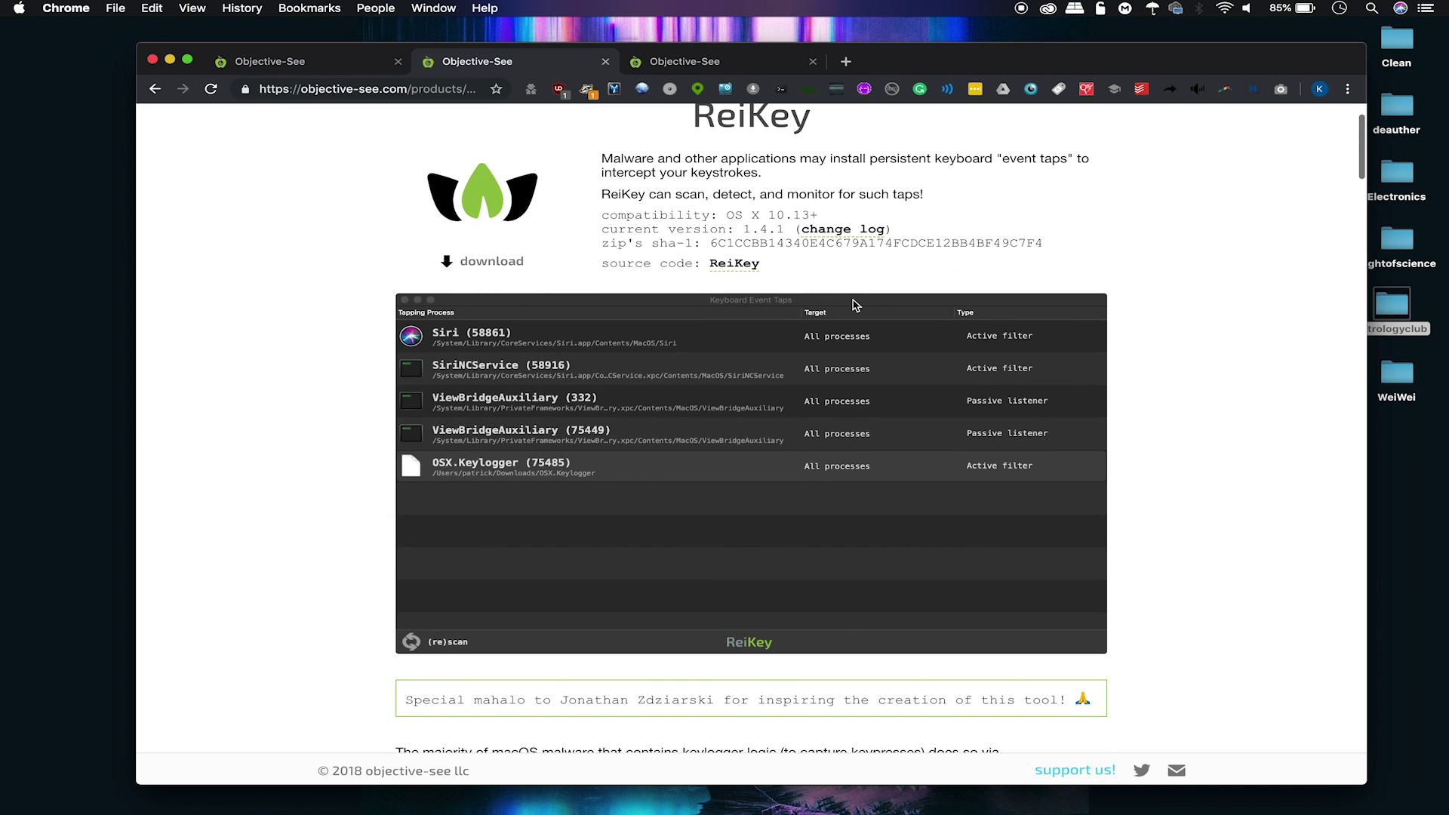
{"action": "scroll", "coordinate": [713, 587], "scroll_direction": "down", "scroll_amount": 4}
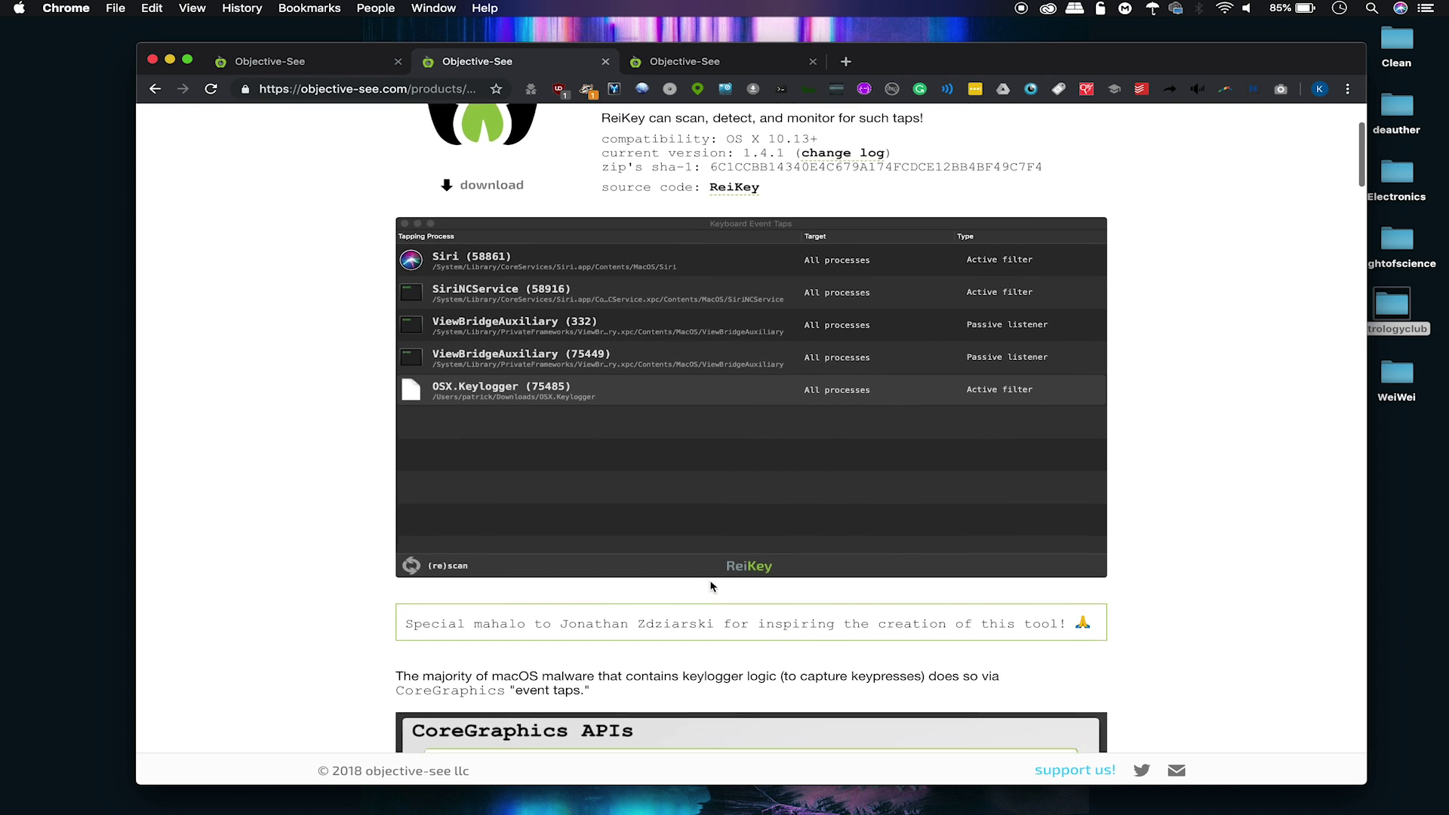
{"action": "scroll", "coordinate": [712, 586], "scroll_direction": "up", "scroll_amount": 3}
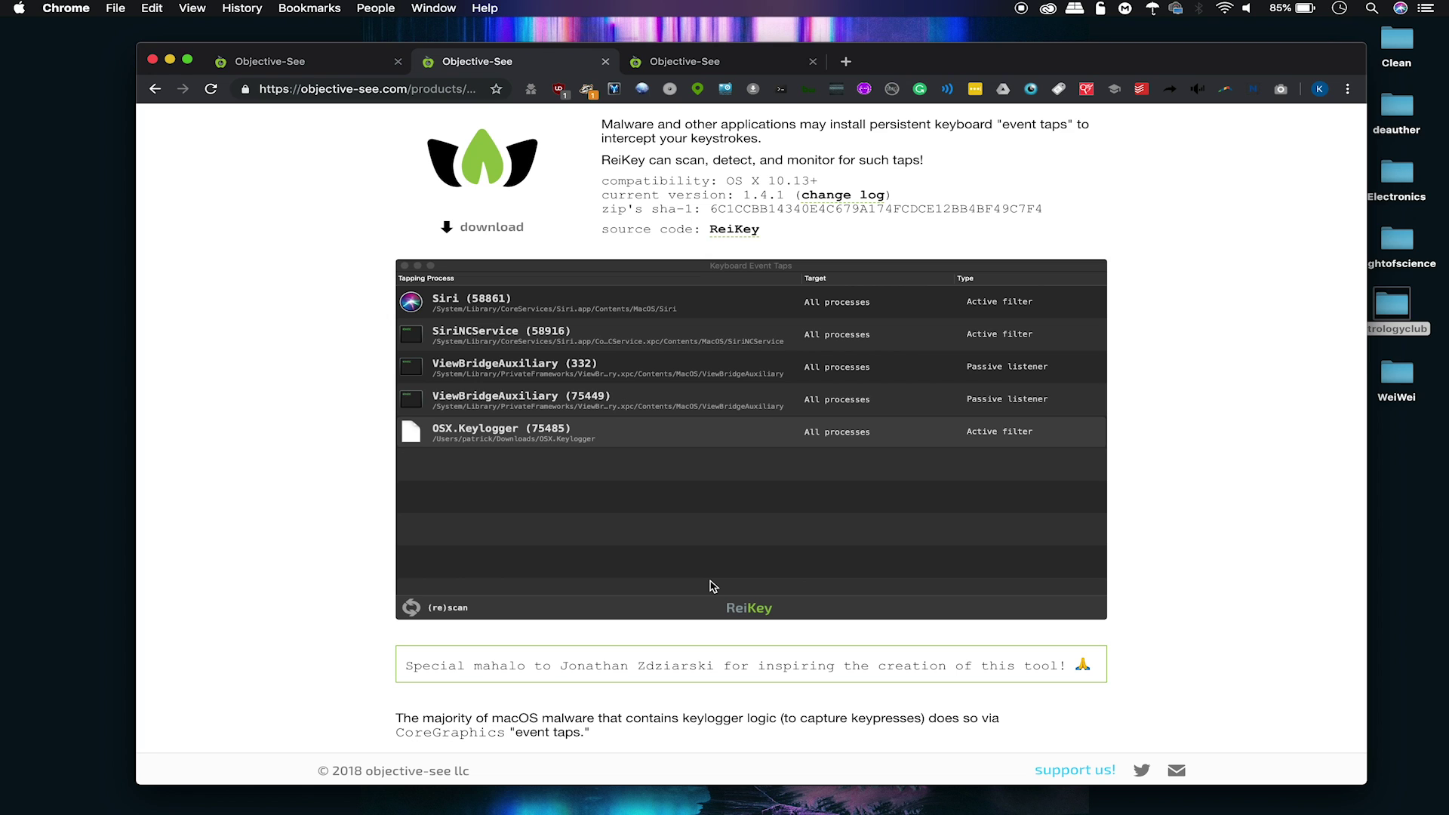
{"action": "scroll", "coordinate": [712, 586], "scroll_direction": "down", "scroll_amount": 1}
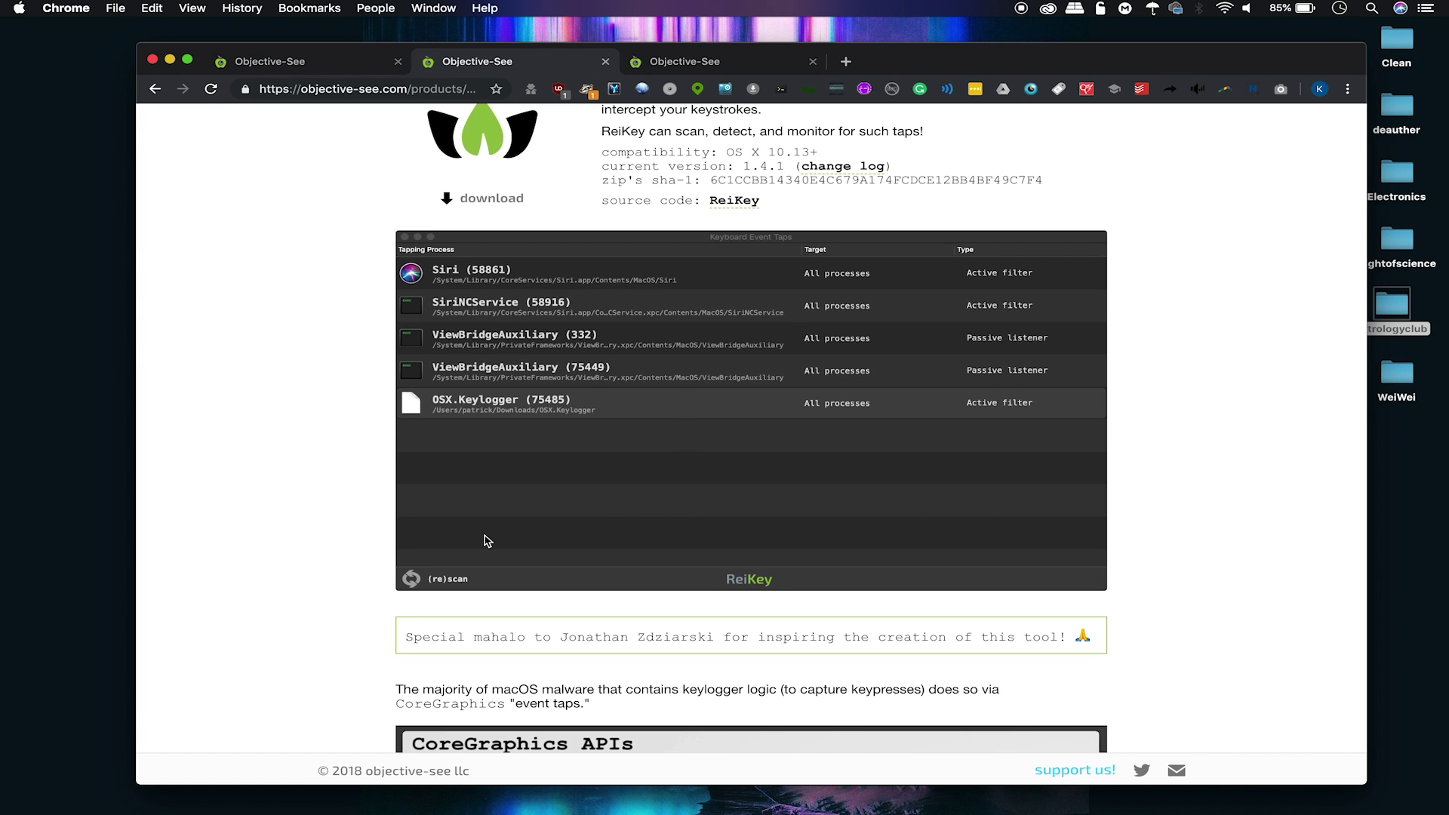
{"action": "left_click", "coordinate": [155, 90]}
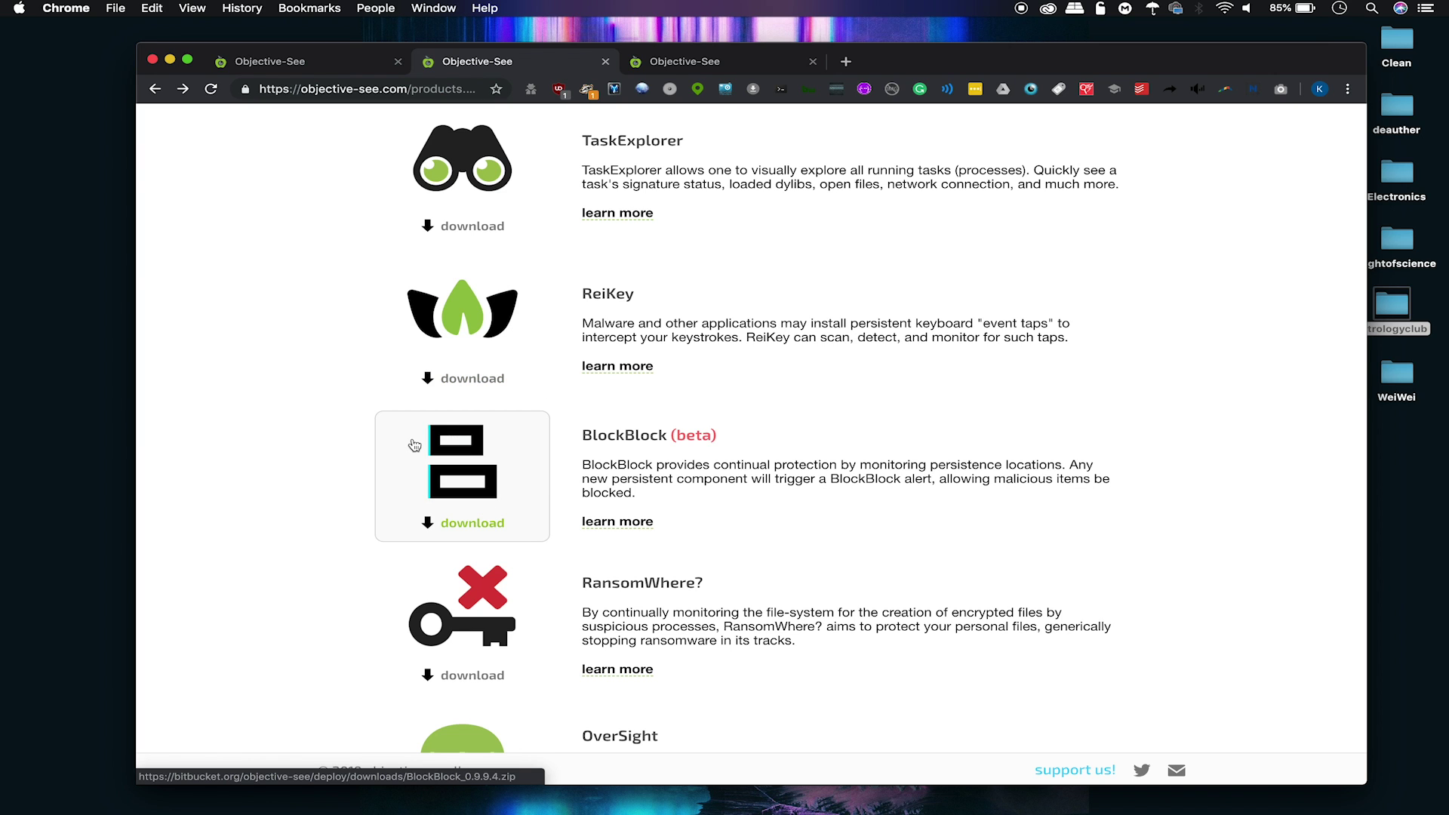
{"action": "scroll", "coordinate": [414, 445], "scroll_direction": "down", "scroll_amount": 7}
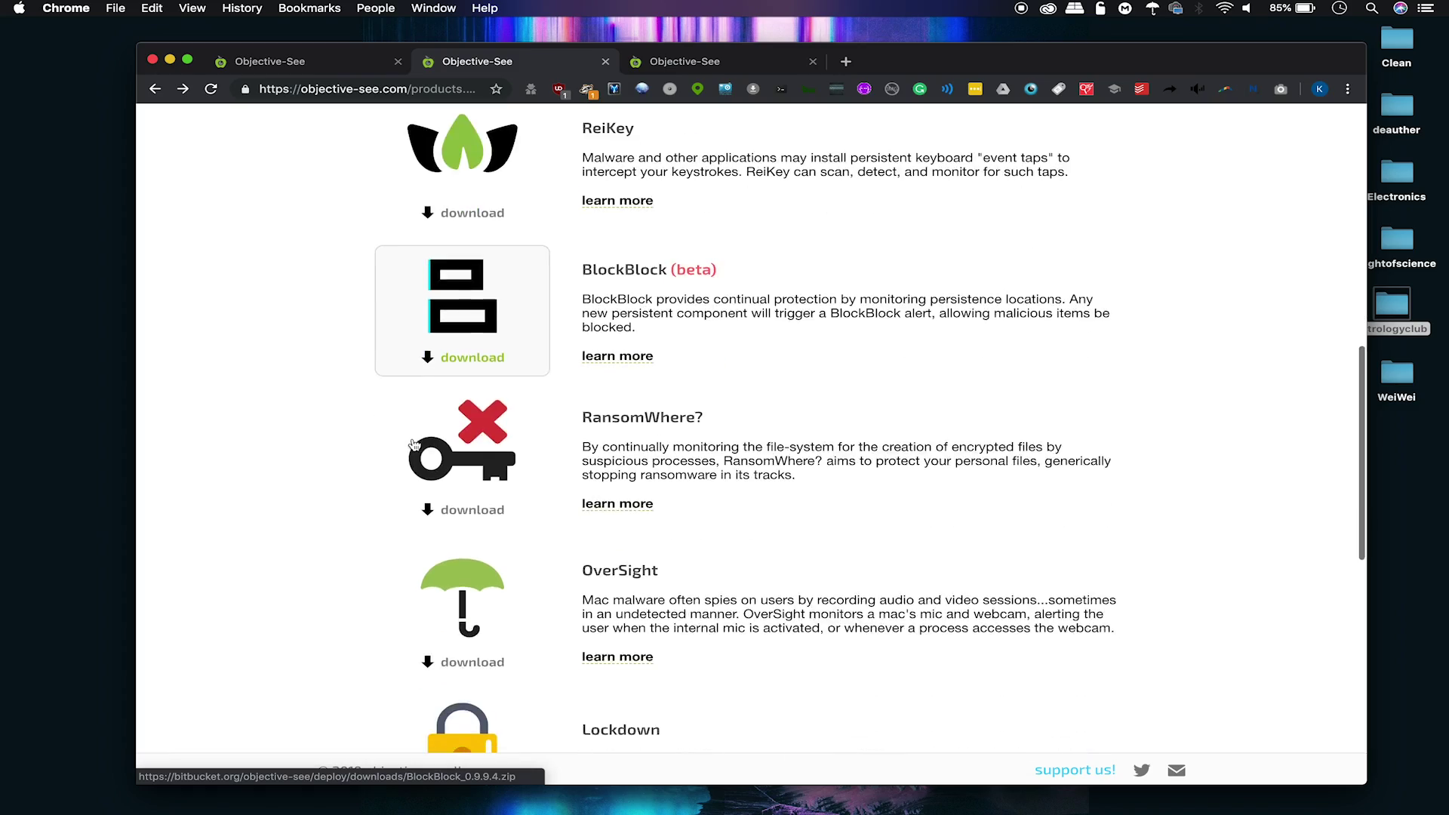
{"action": "scroll", "coordinate": [414, 445], "scroll_direction": "down", "scroll_amount": 6}
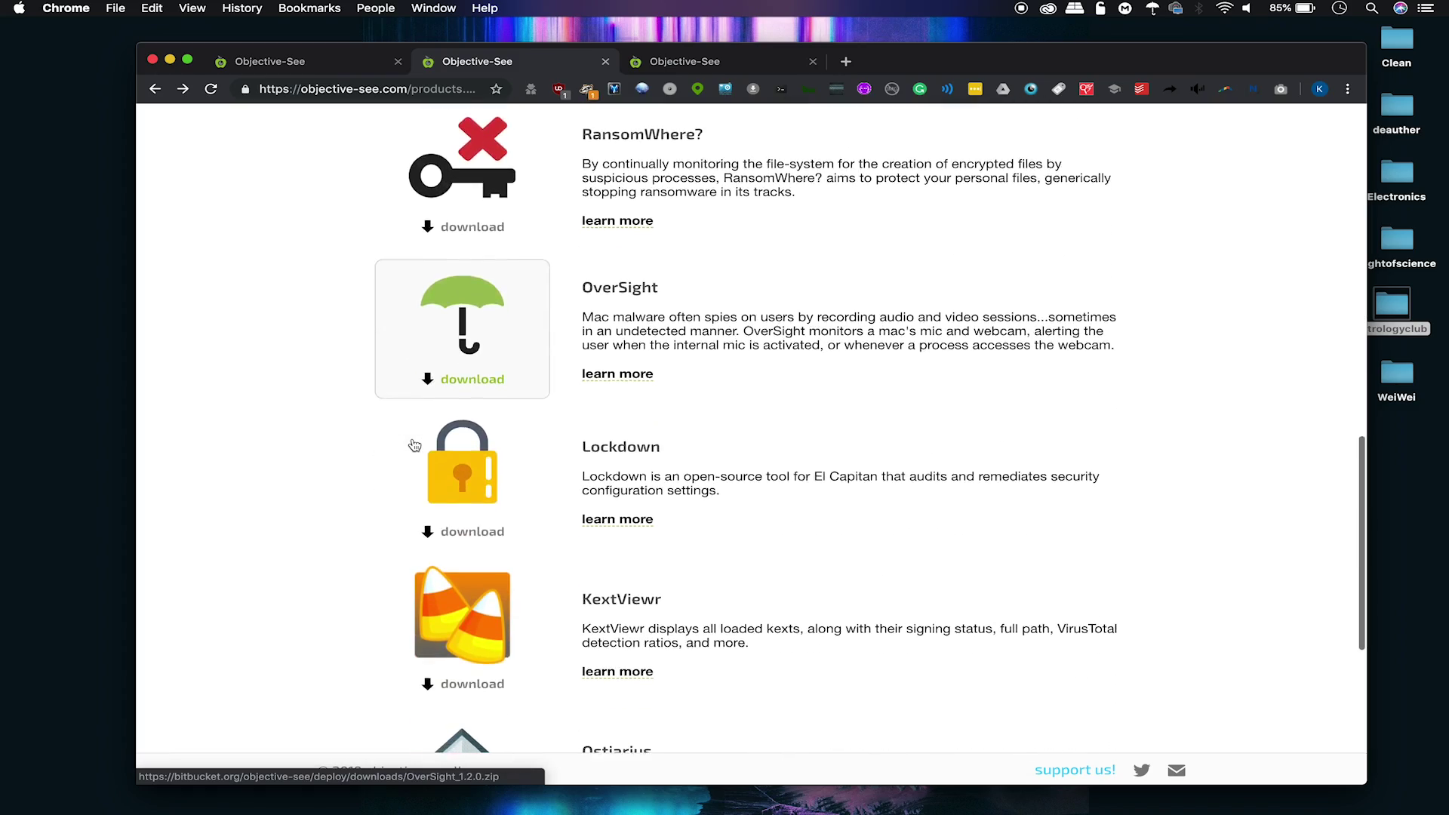
{"action": "scroll", "coordinate": [414, 445], "scroll_direction": "down", "scroll_amount": 6}
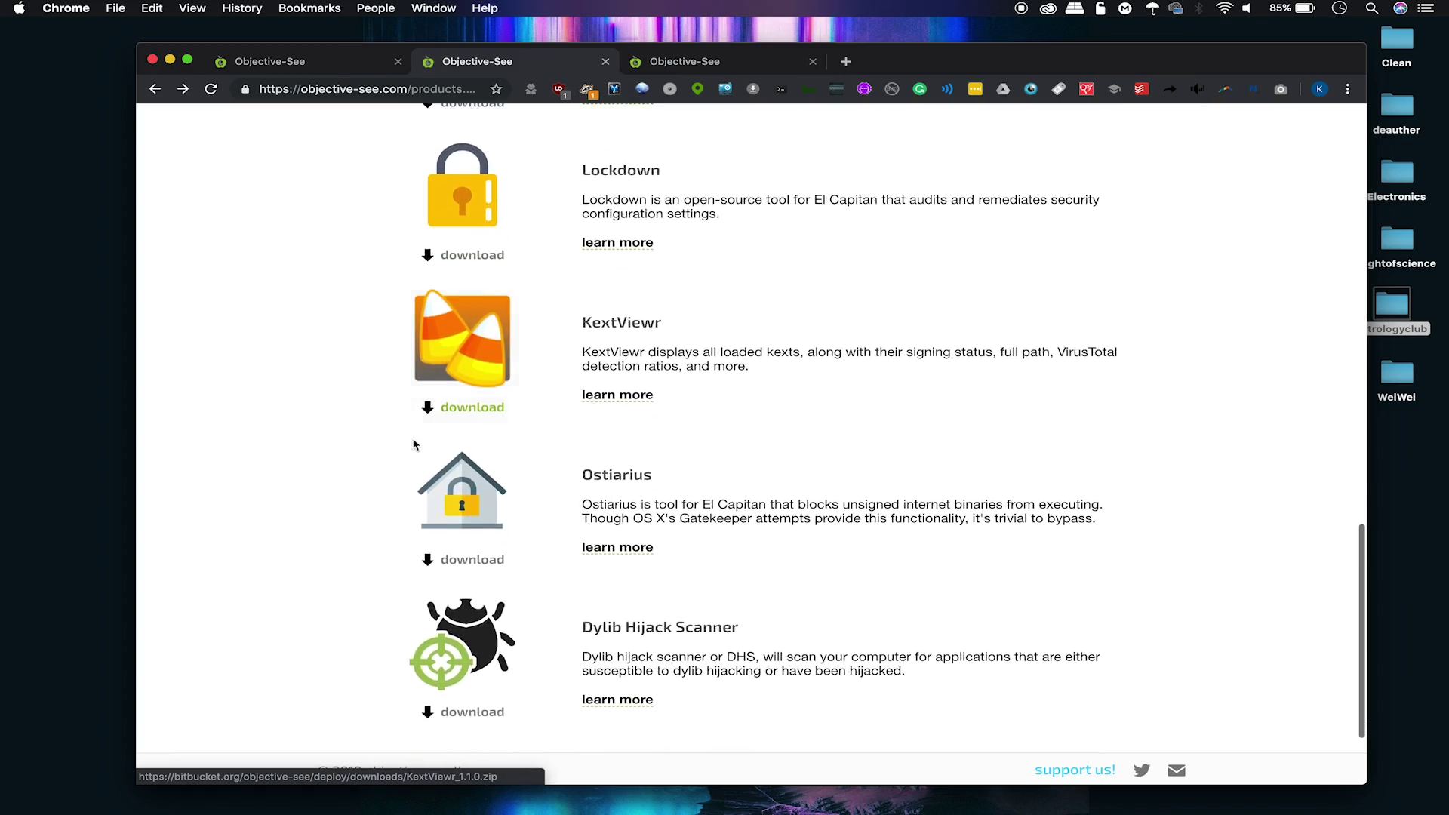
{"action": "scroll", "coordinate": [414, 445], "scroll_direction": "up", "scroll_amount": 13}
{"action": "scroll", "coordinate": [413, 445], "scroll_direction": "up", "scroll_amount": 18}
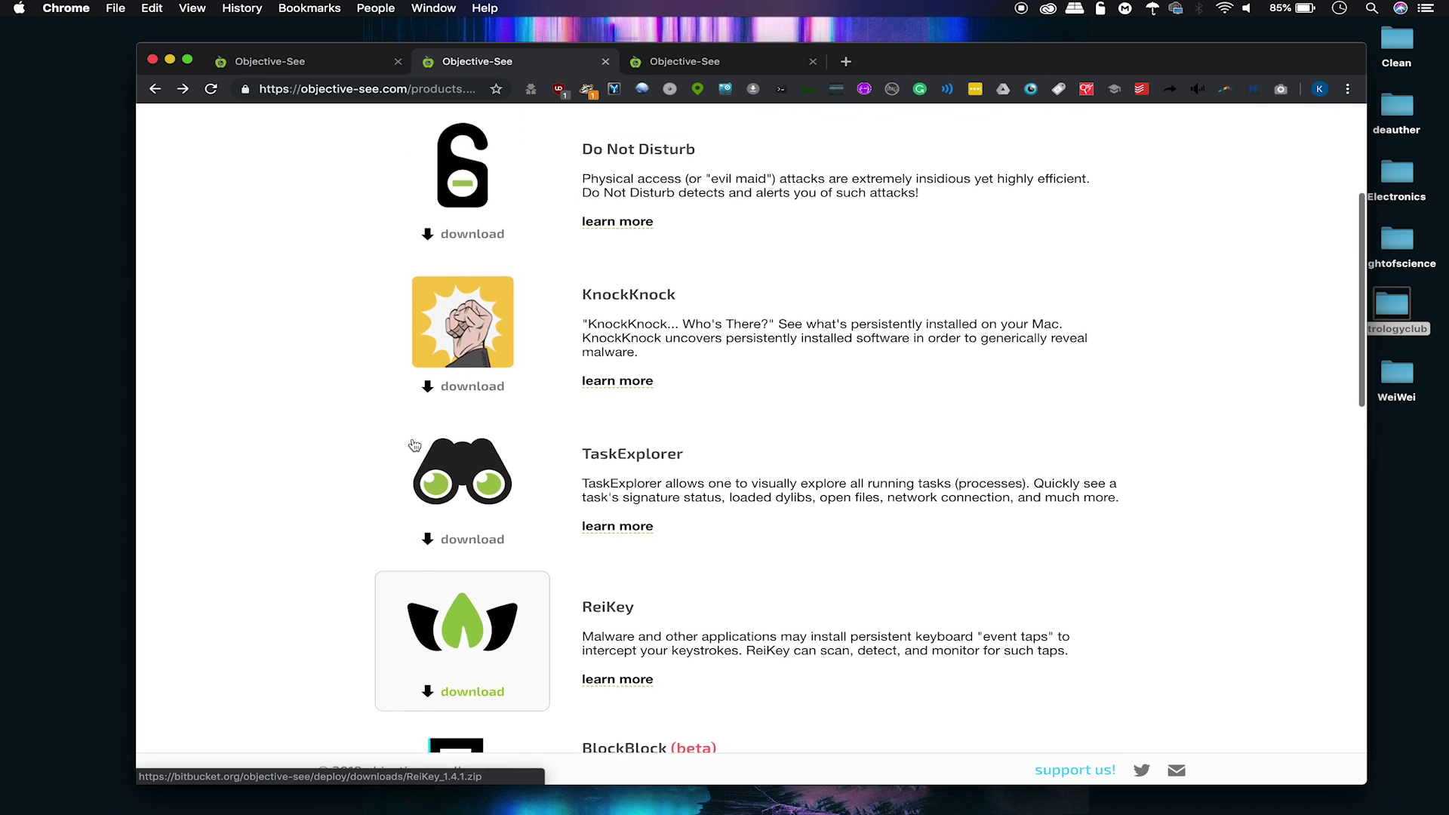
{"action": "scroll", "coordinate": [414, 446], "scroll_direction": "up", "scroll_amount": 3}
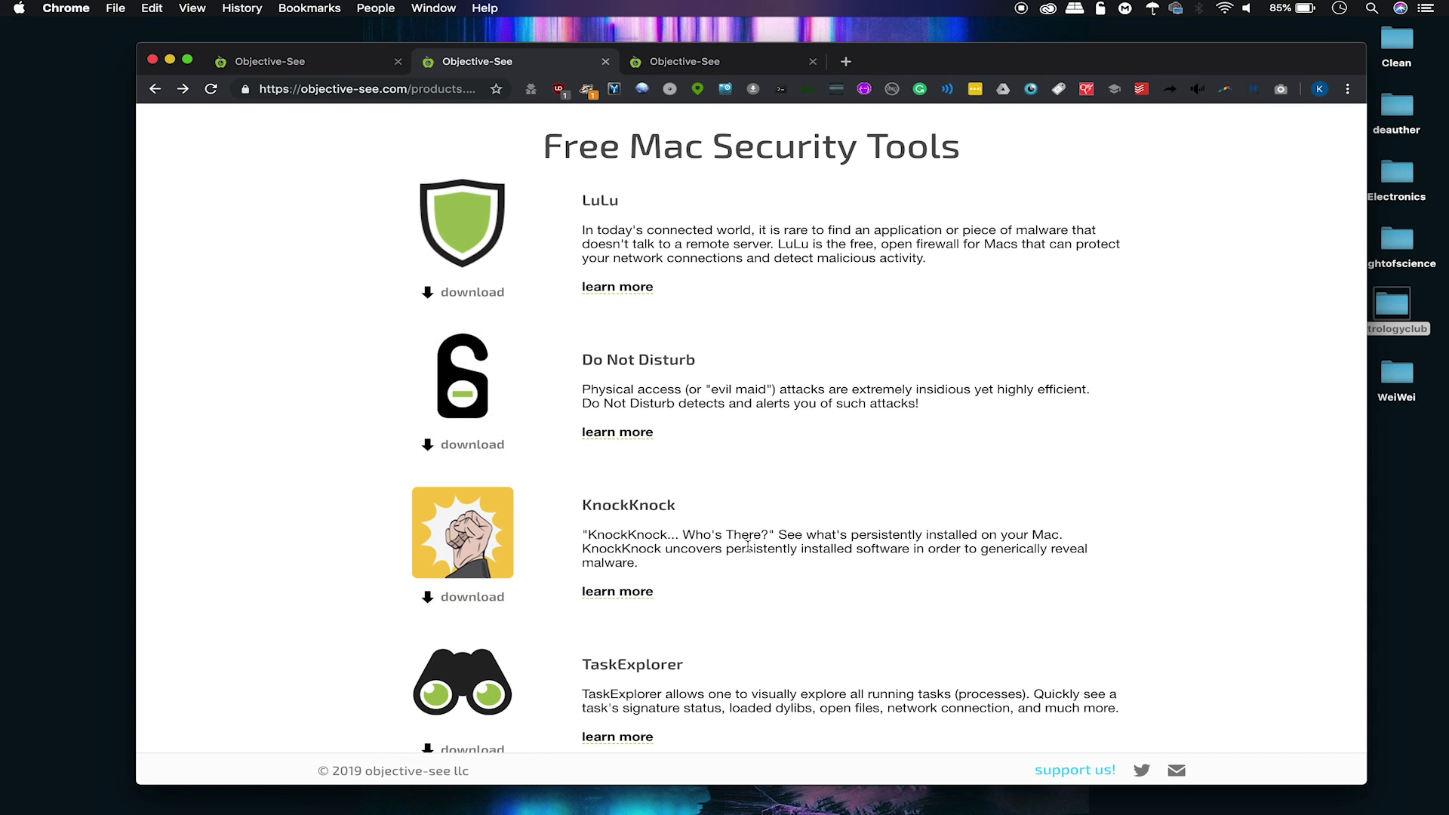
{"action": "left_click", "coordinate": [624, 594]}
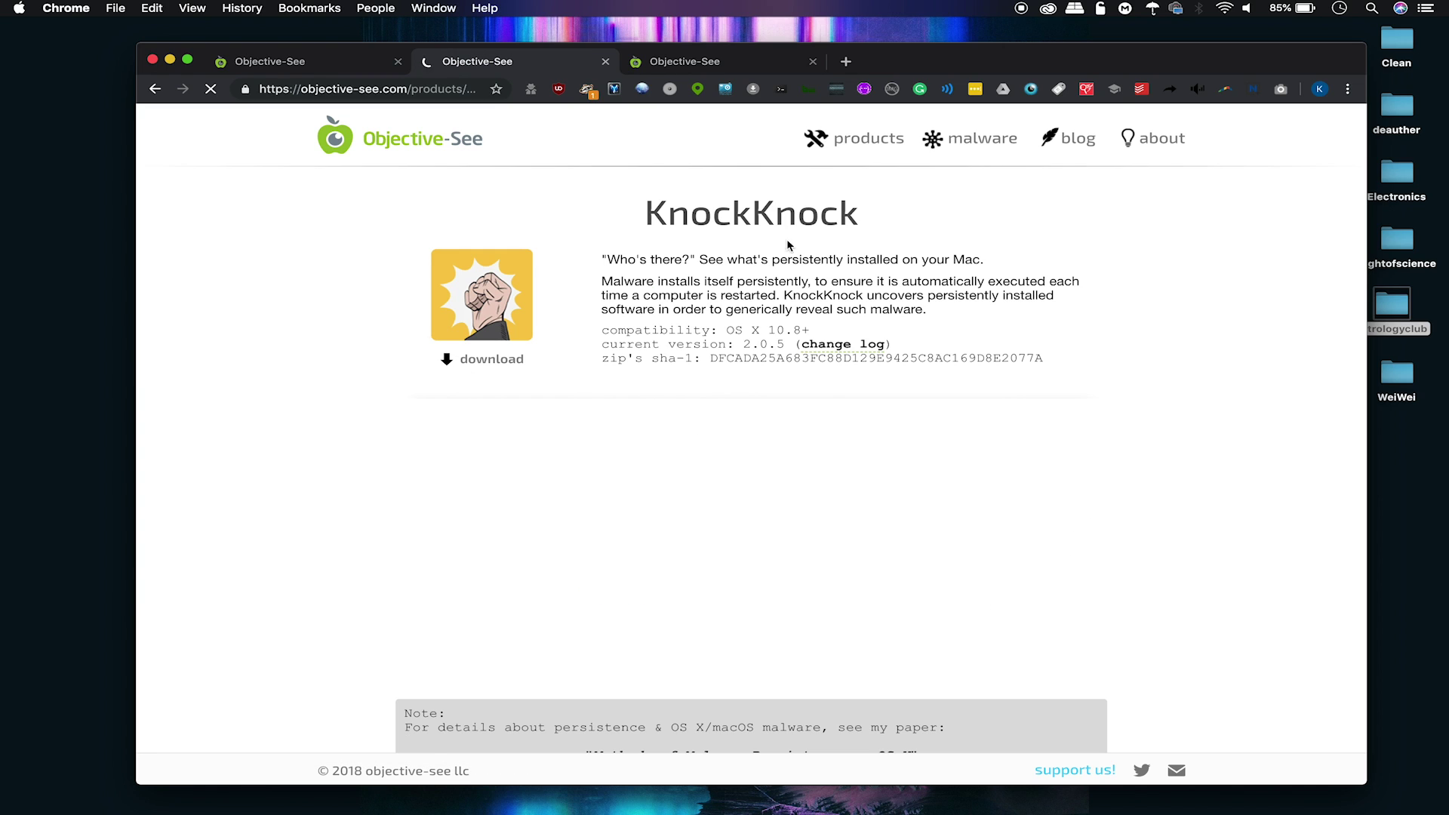
- Scroll the KnockKnock product page down to the FAQs and back to the top
{"action": "scroll", "coordinate": [721, 355], "scroll_direction": "down", "scroll_amount": 15}
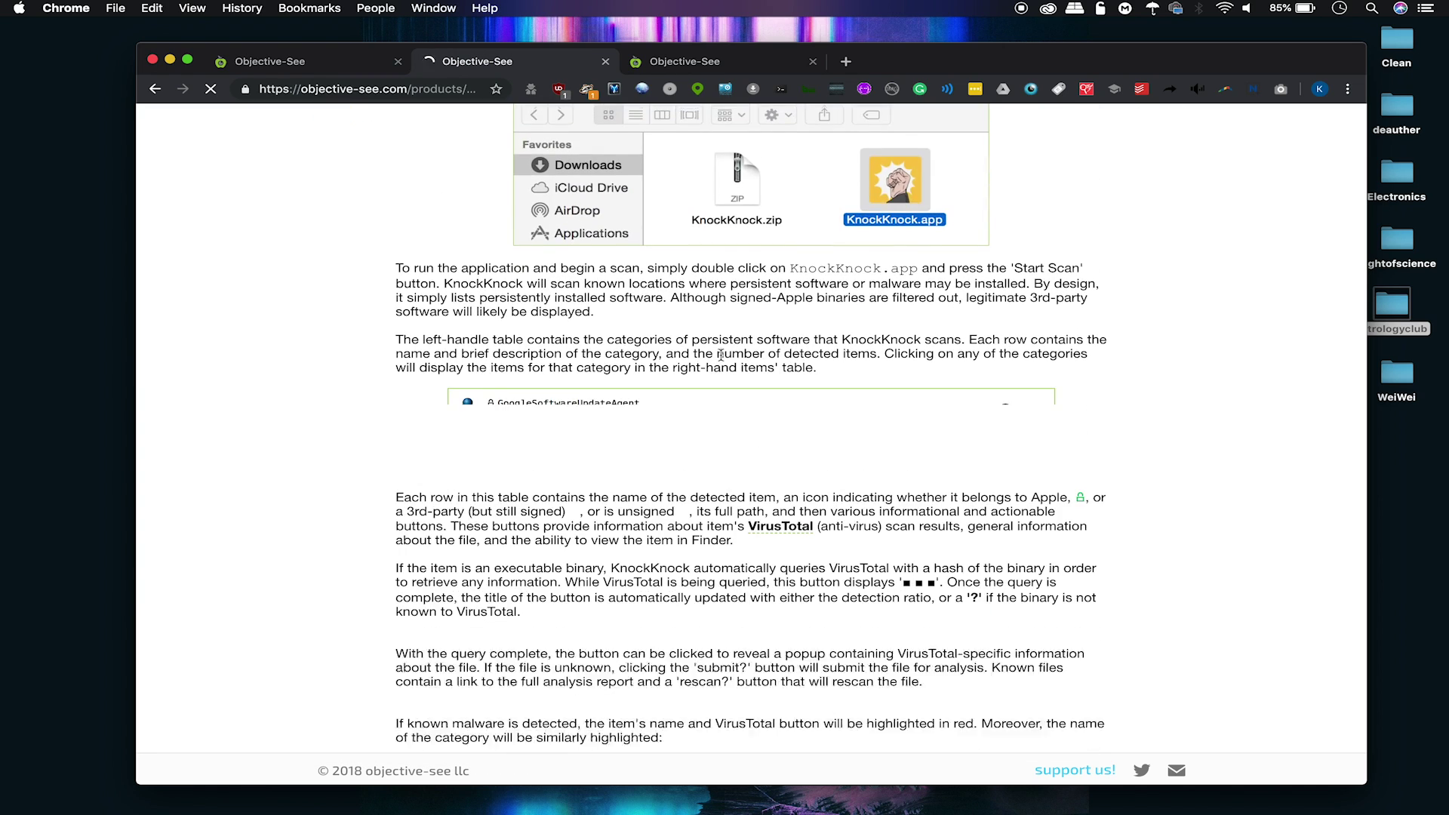
{"action": "scroll", "coordinate": [720, 354], "scroll_direction": "down", "scroll_amount": 20}
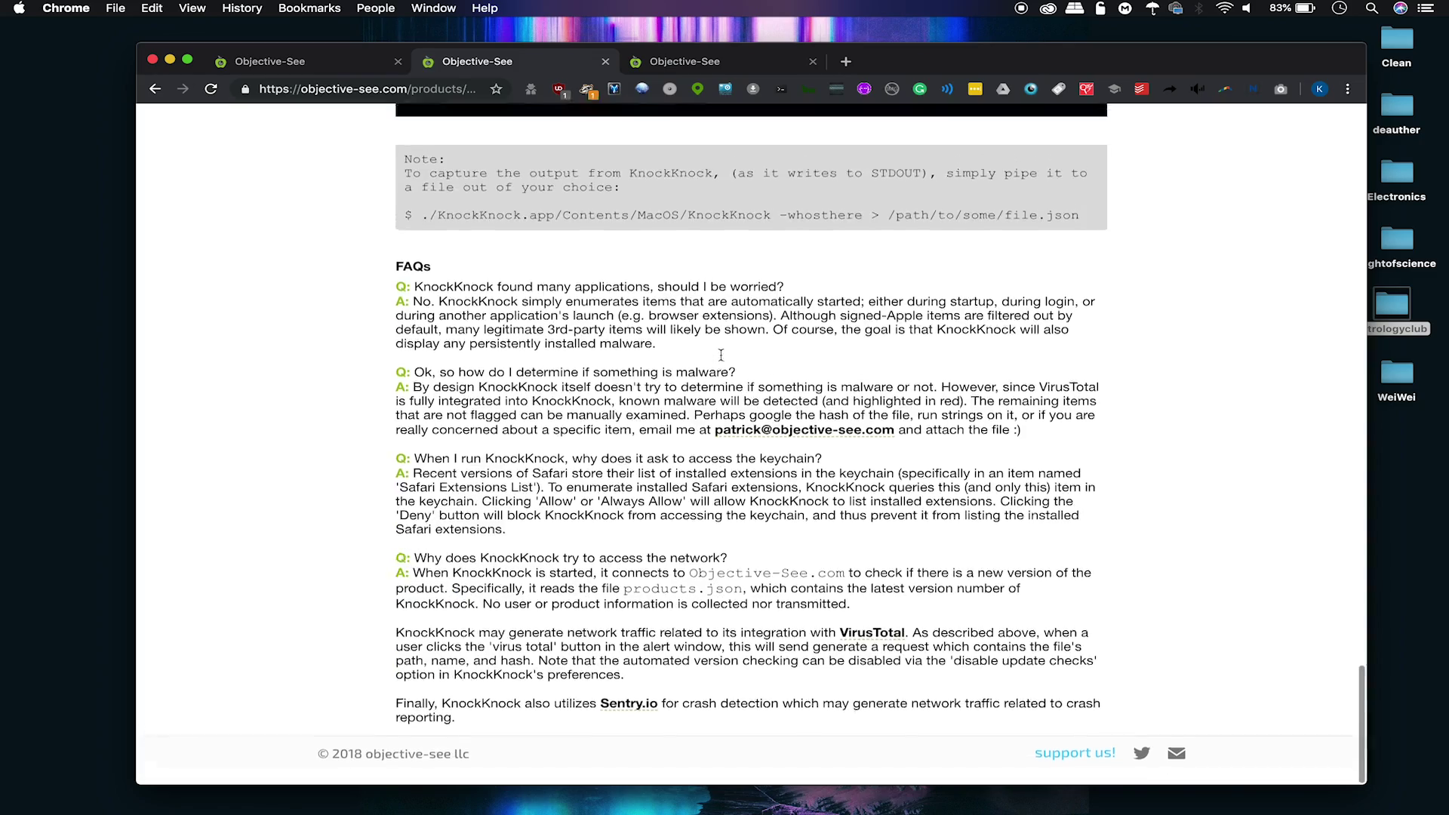
{"action": "scroll", "coordinate": [721, 354], "scroll_direction": "up", "scroll_amount": 10}
{"action": "scroll", "coordinate": [609, 364], "scroll_direction": "down", "scroll_amount": 10}
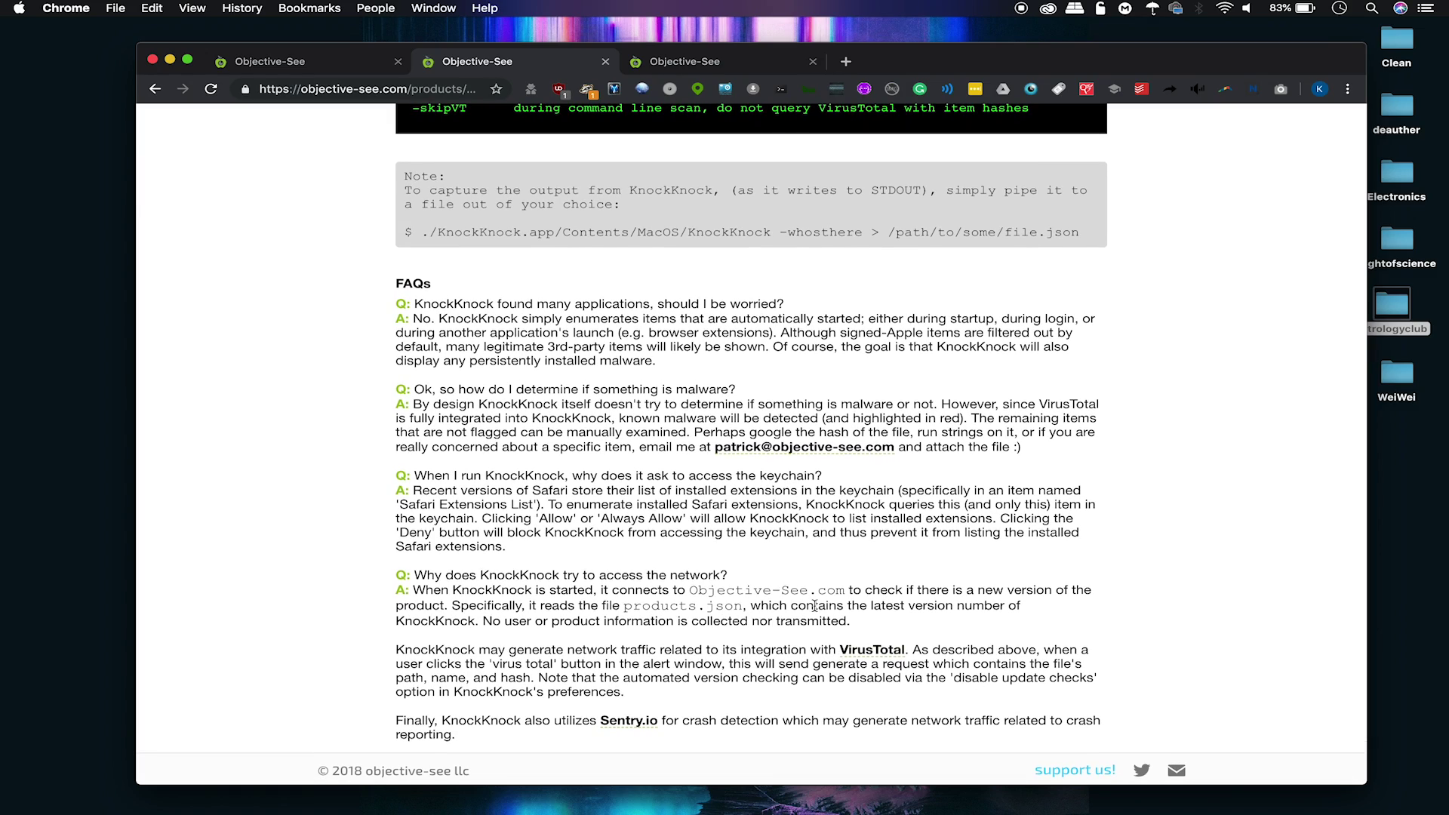
{"action": "scroll", "coordinate": [762, 607], "scroll_direction": "up", "scroll_amount": 7}
{"action": "scroll", "coordinate": [814, 603], "scroll_direction": "up", "scroll_amount": 5}
{"action": "scroll", "coordinate": [798, 557], "scroll_direction": "up", "scroll_amount": 10}
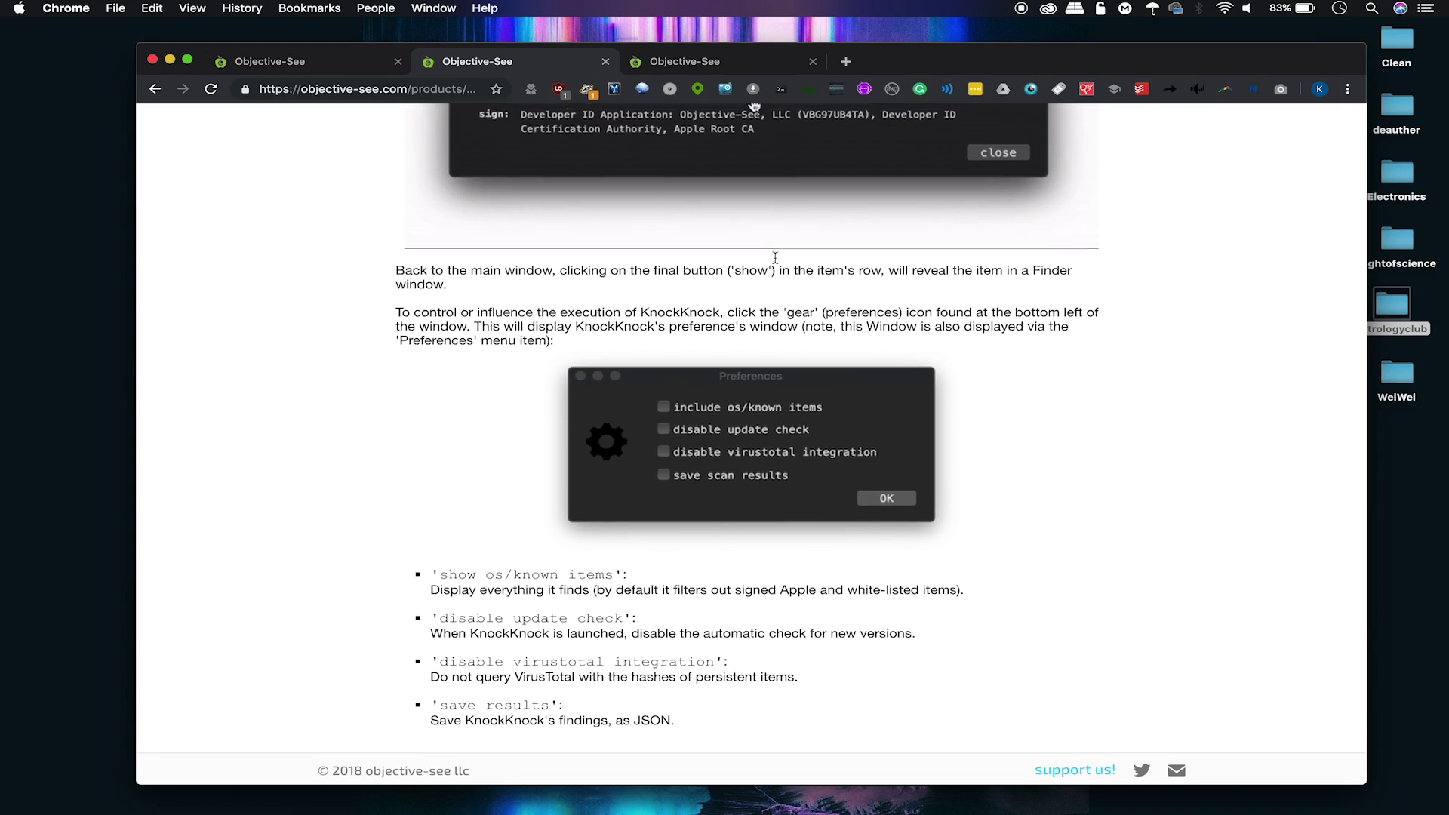
{"action": "scroll", "coordinate": [775, 258], "scroll_direction": "up", "scroll_amount": 15}
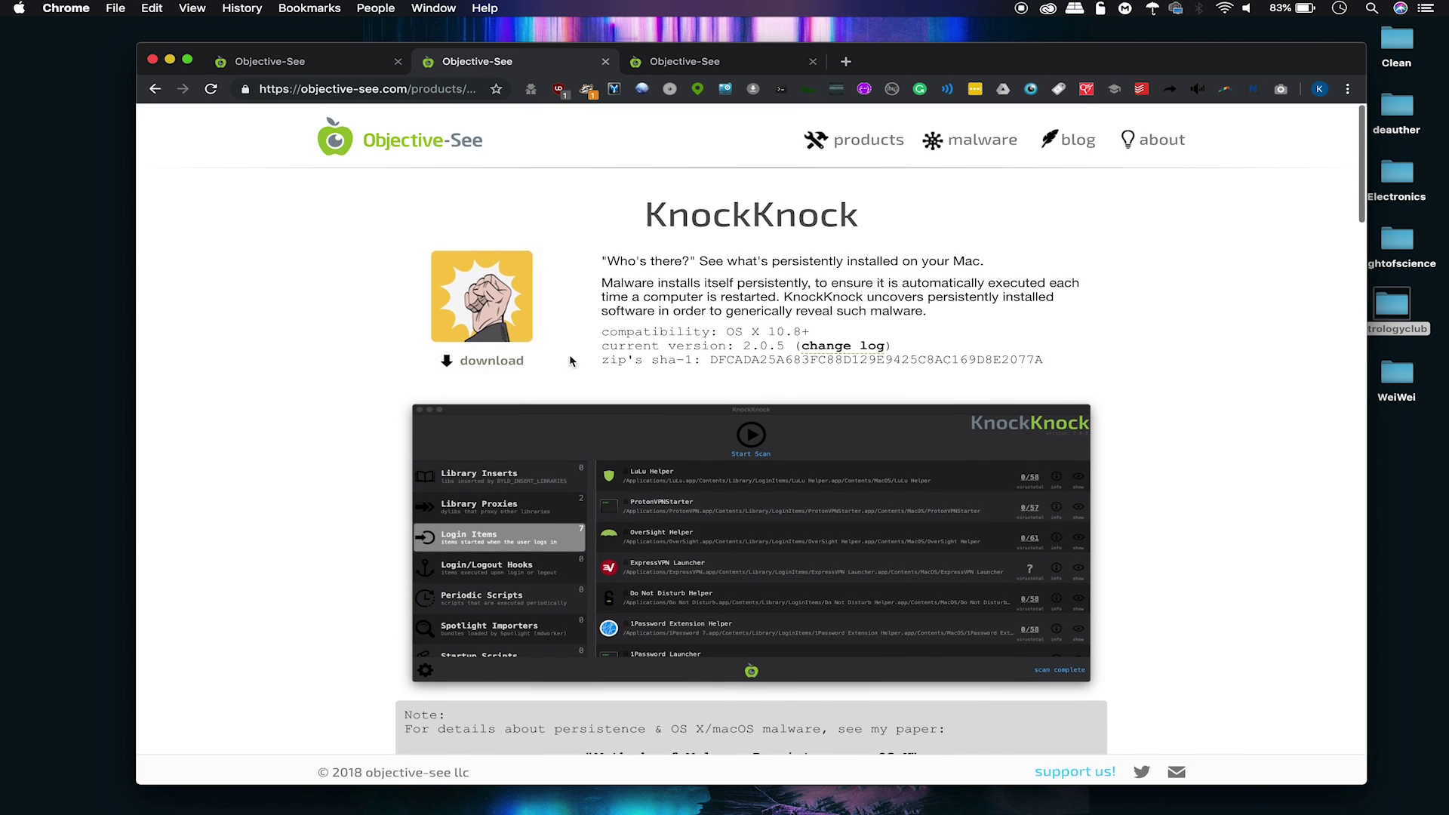
- Download the KnockKnock zip without donating and open the archive
{"action": "left_click", "coordinate": [495, 360]}
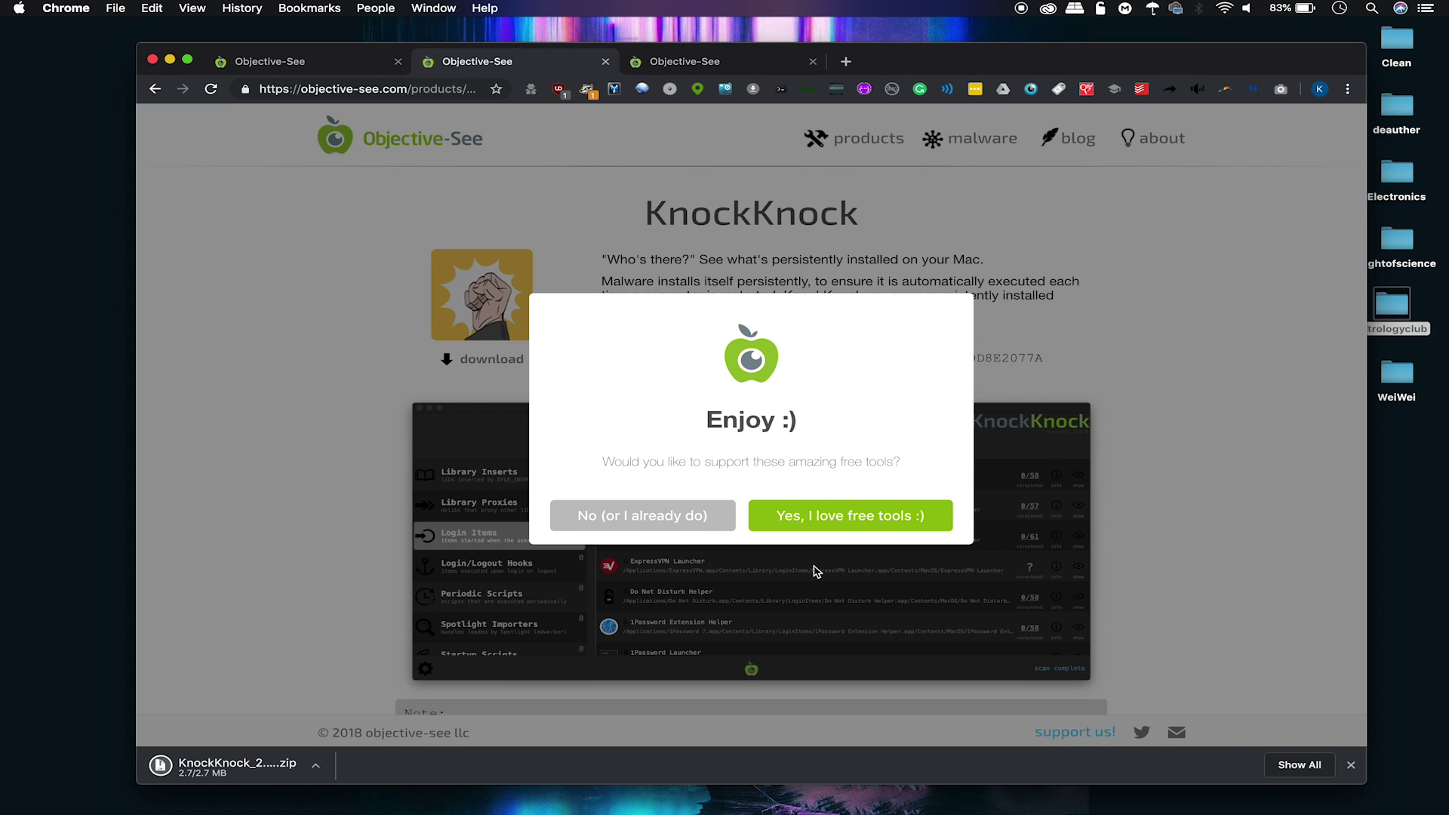
{"action": "left_click", "coordinate": [591, 512]}
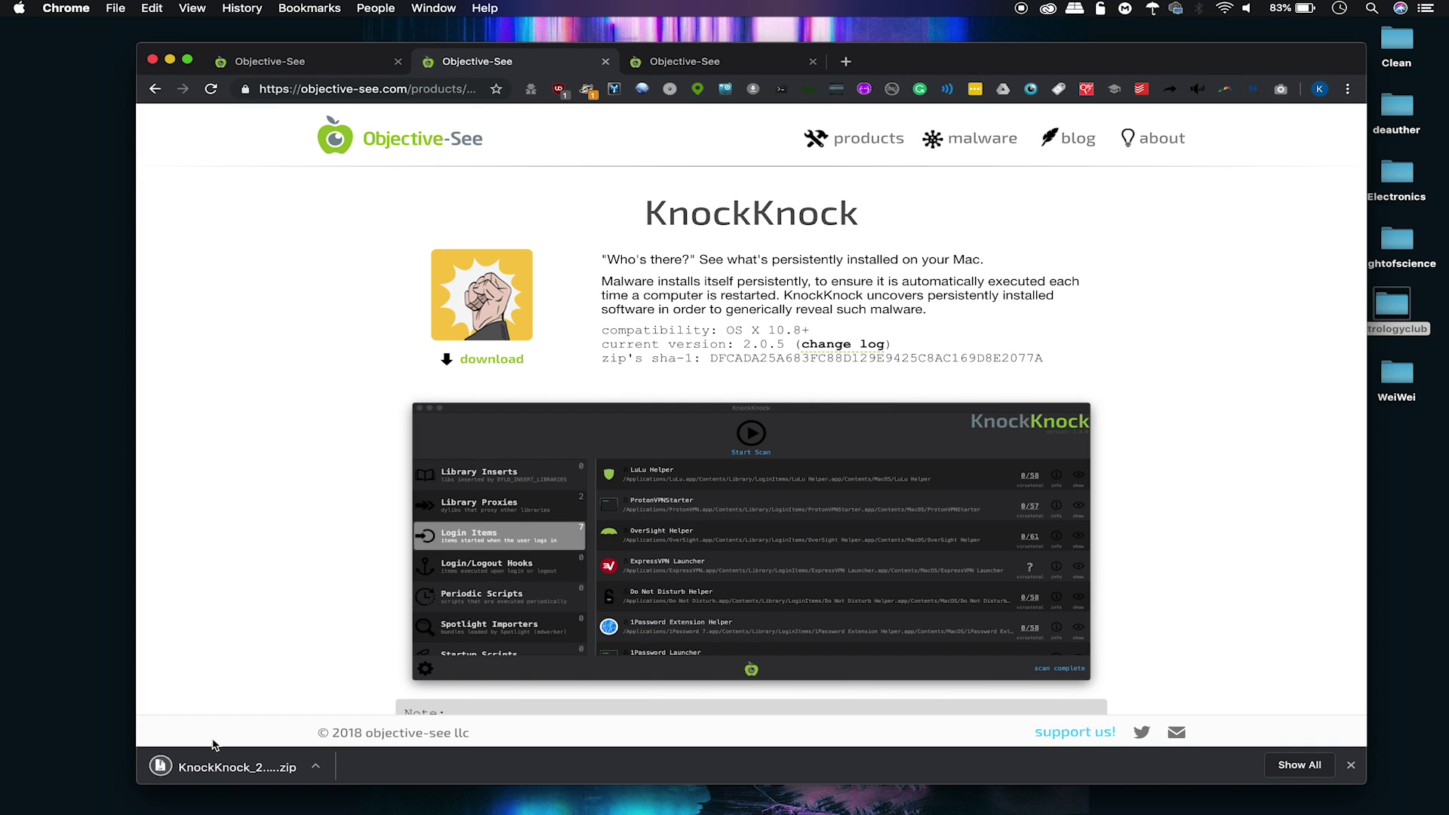
{"action": "left_click", "coordinate": [235, 765]}
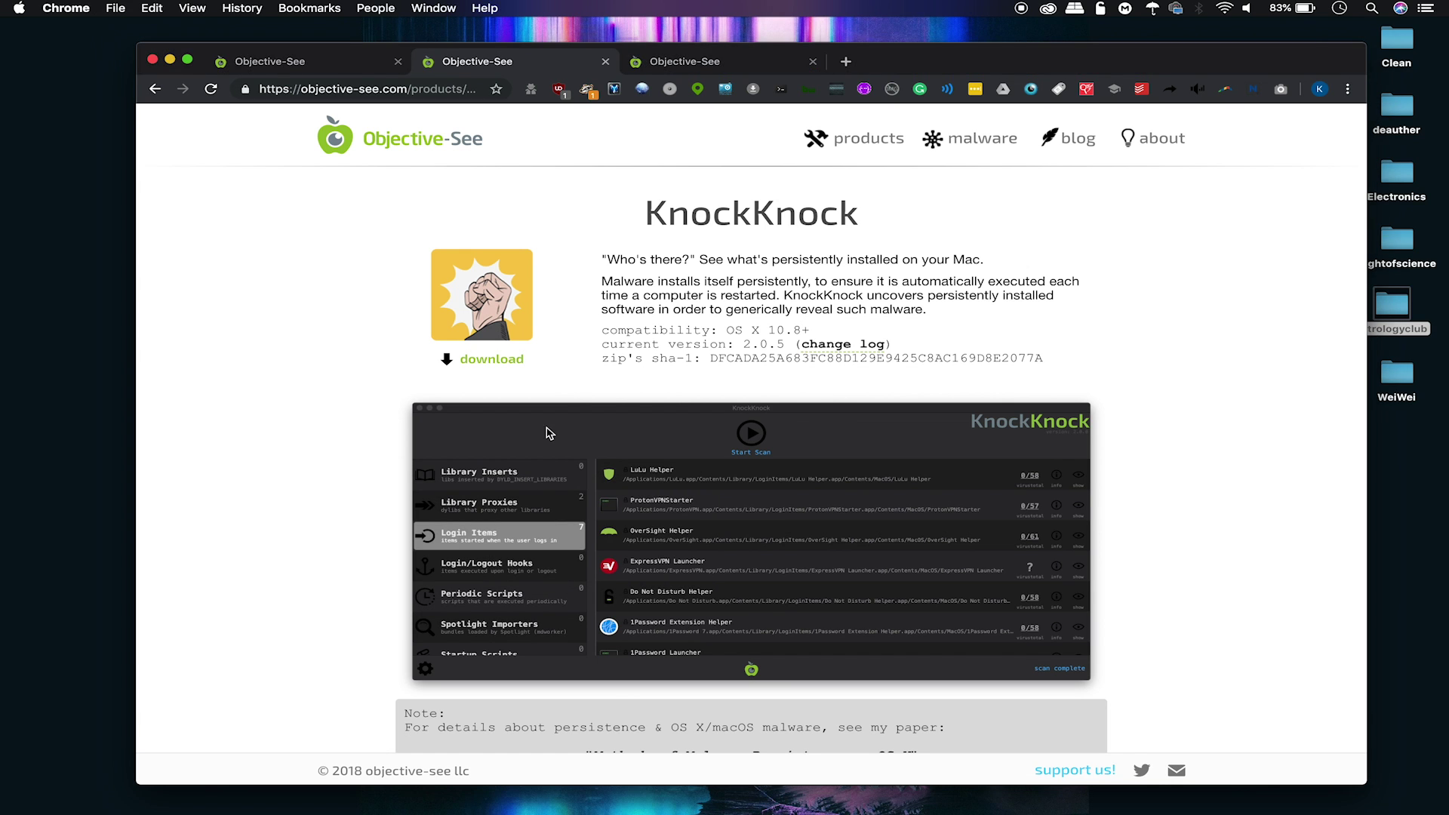
- Launch KnockKnock.app from Downloads past the Gatekeeper warning and dismiss the sponsors window
{"action": "double_click", "coordinate": [822, 444]}
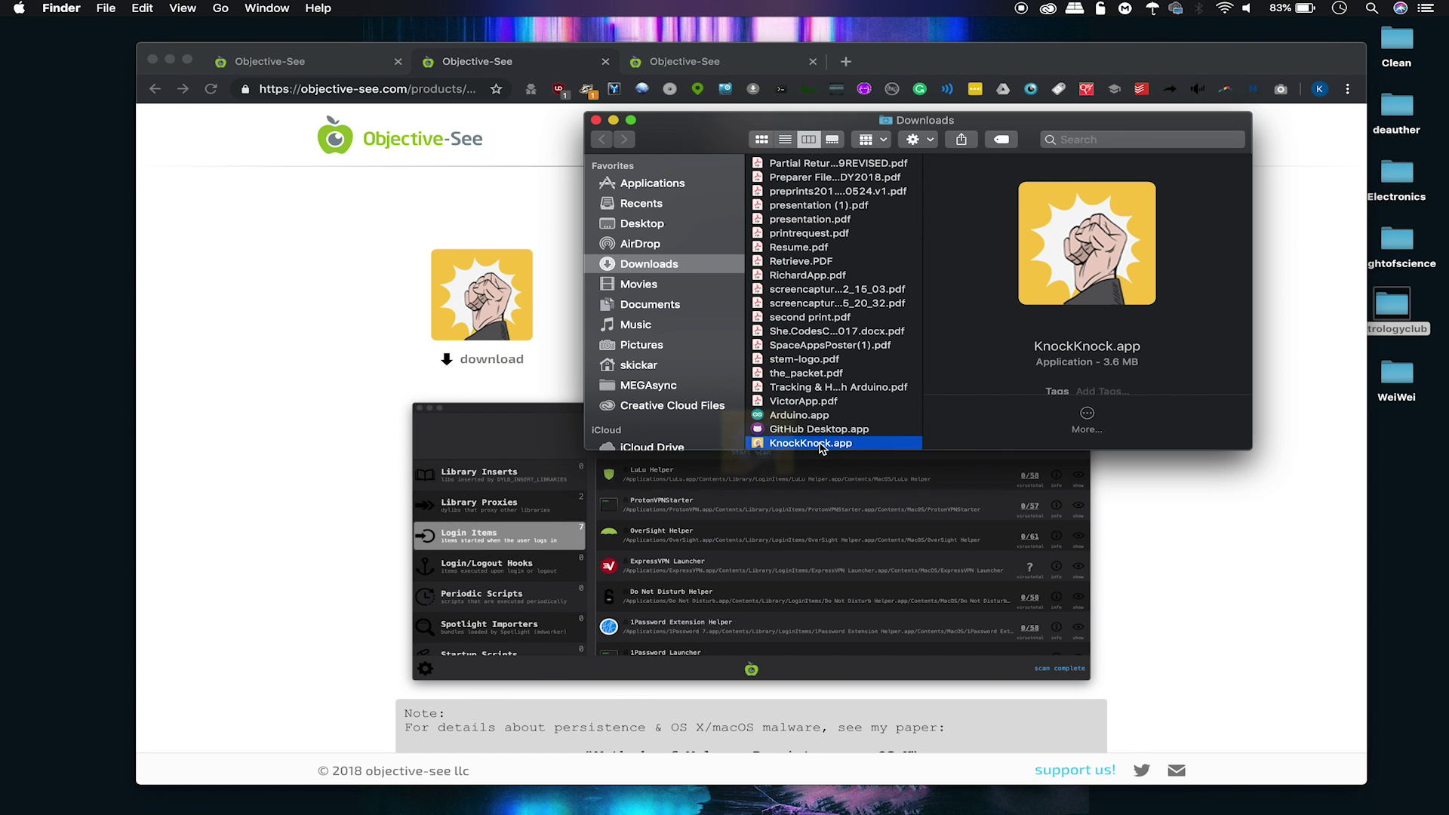
{"action": "left_click", "coordinate": [885, 296]}
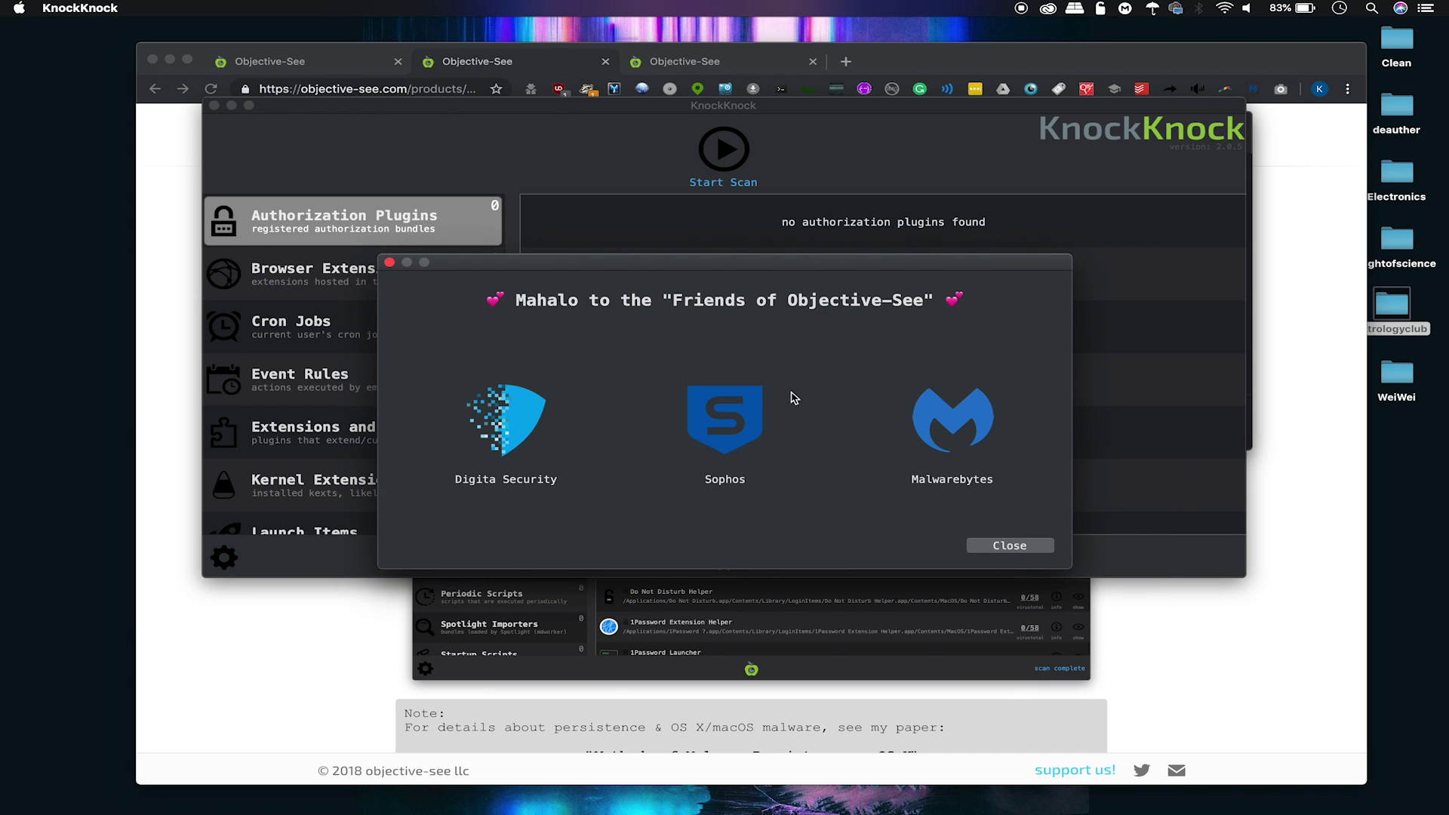
{"action": "left_click", "coordinate": [1000, 546]}
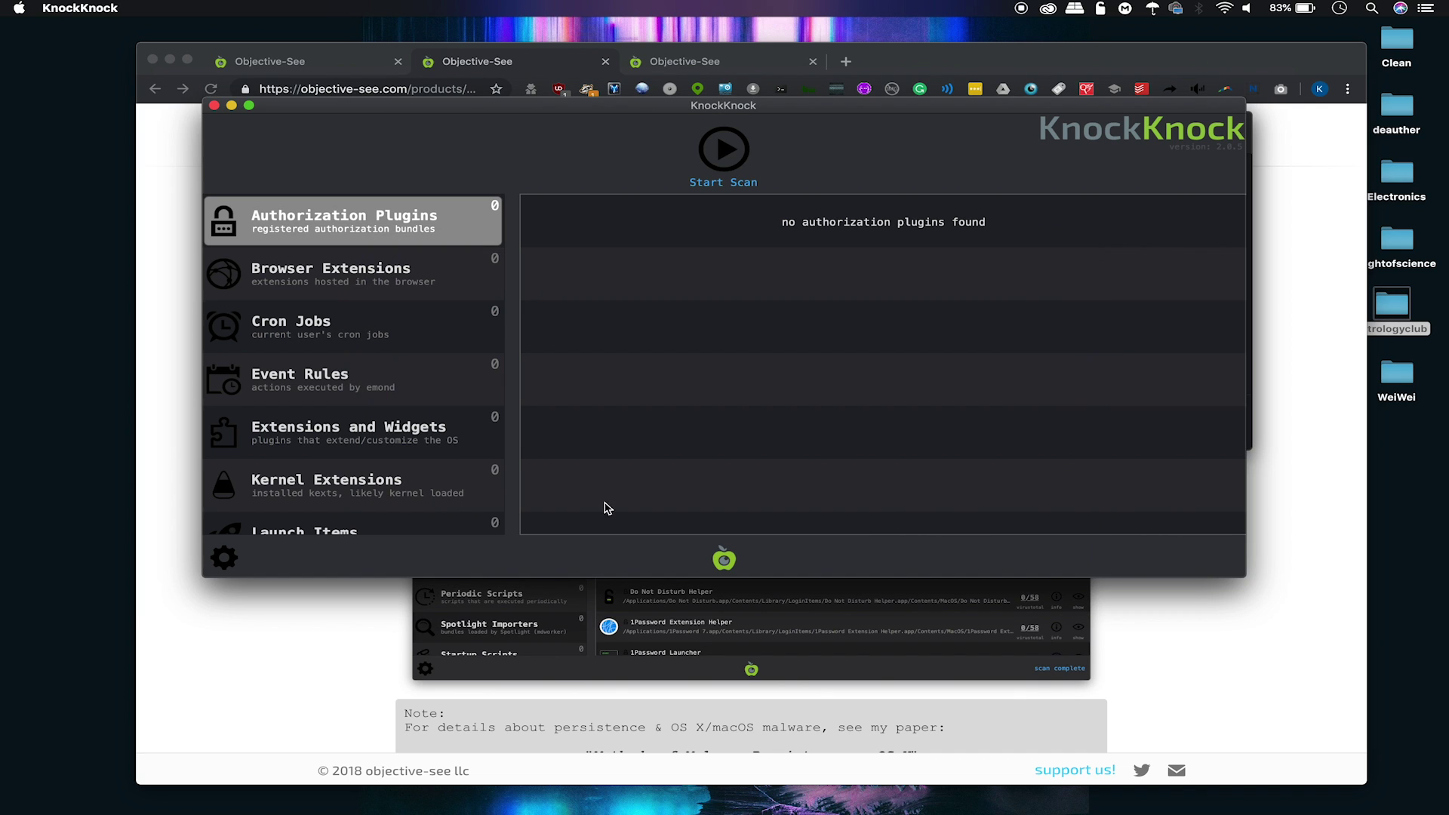
- Run the scan full screen, reviewing browser extensions, cron jobs, event rules, widgets and kernel extensions
{"action": "left_click", "coordinate": [724, 151]}
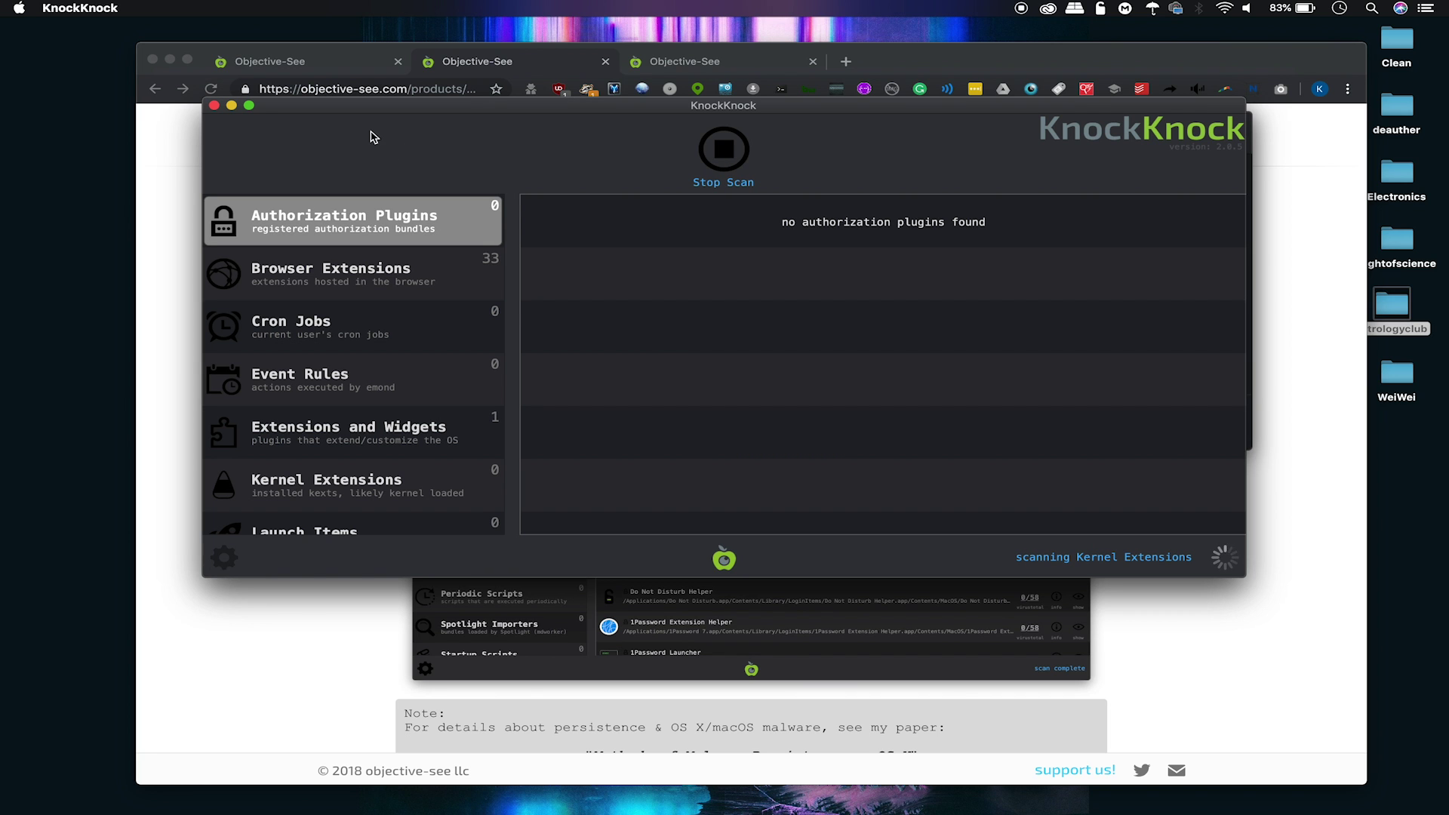
{"action": "left_click", "coordinate": [249, 106]}
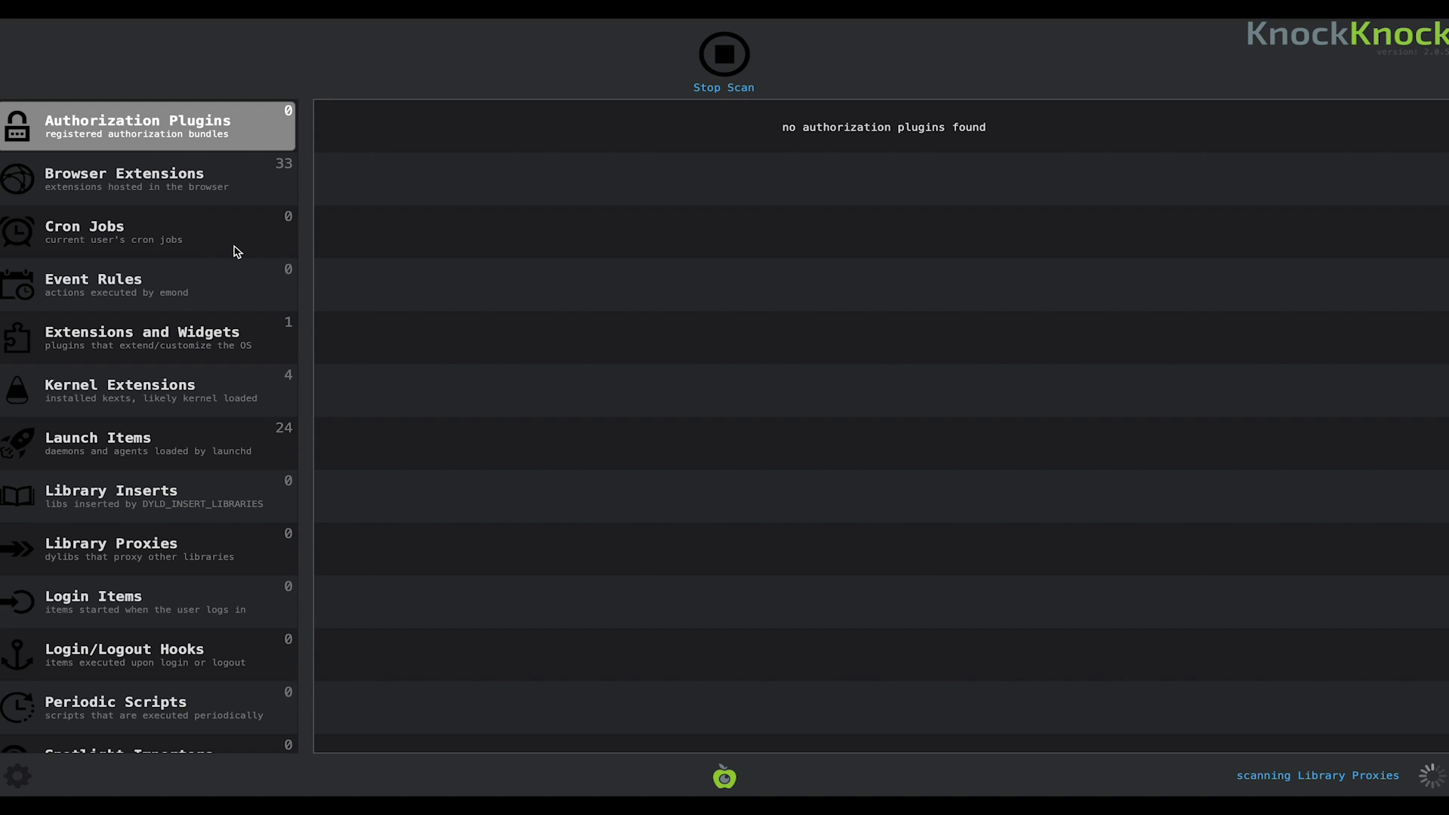
{"action": "left_click", "coordinate": [200, 190]}
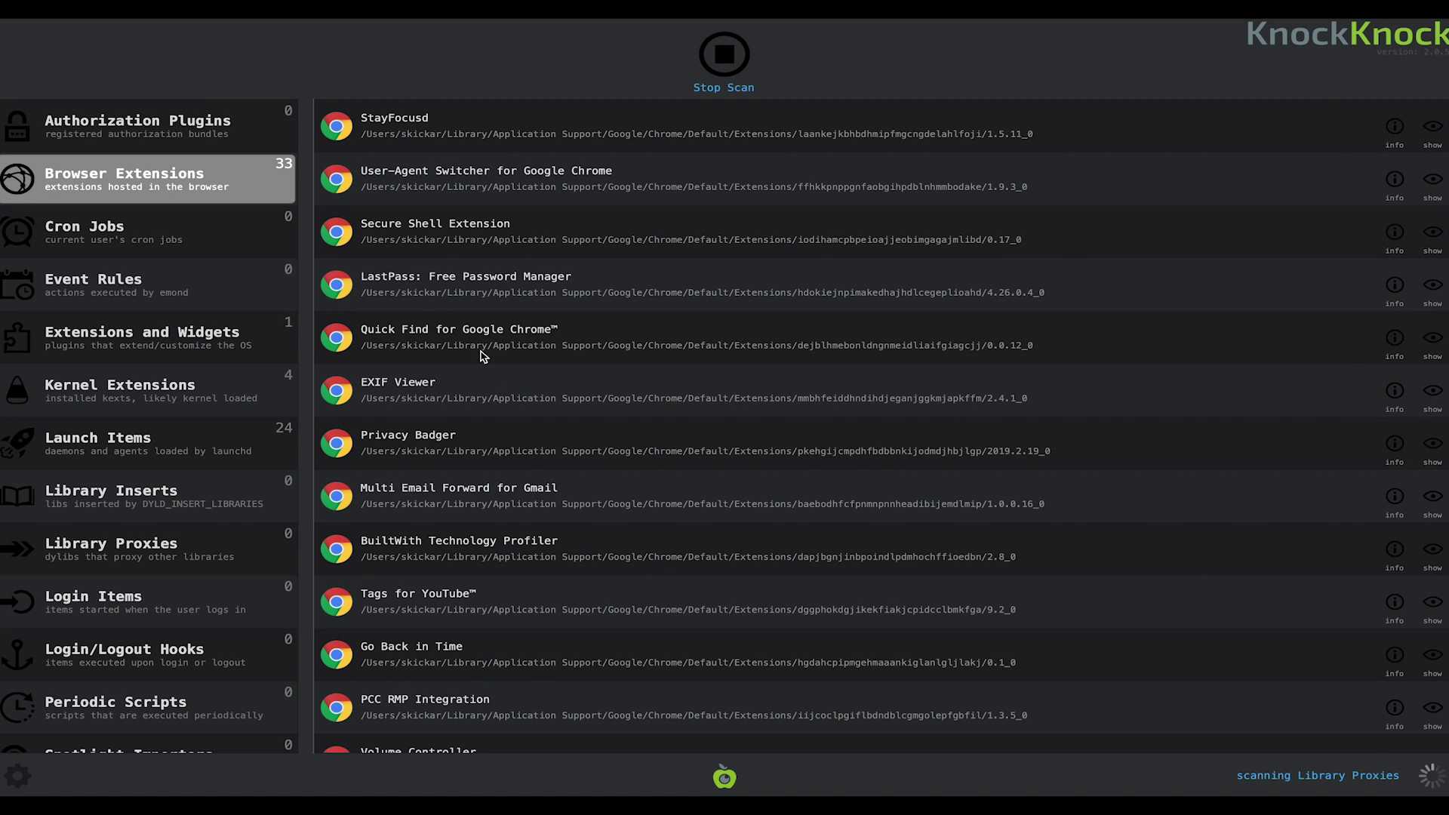
{"action": "left_click", "coordinate": [118, 243]}
{"action": "left_click", "coordinate": [225, 301]}
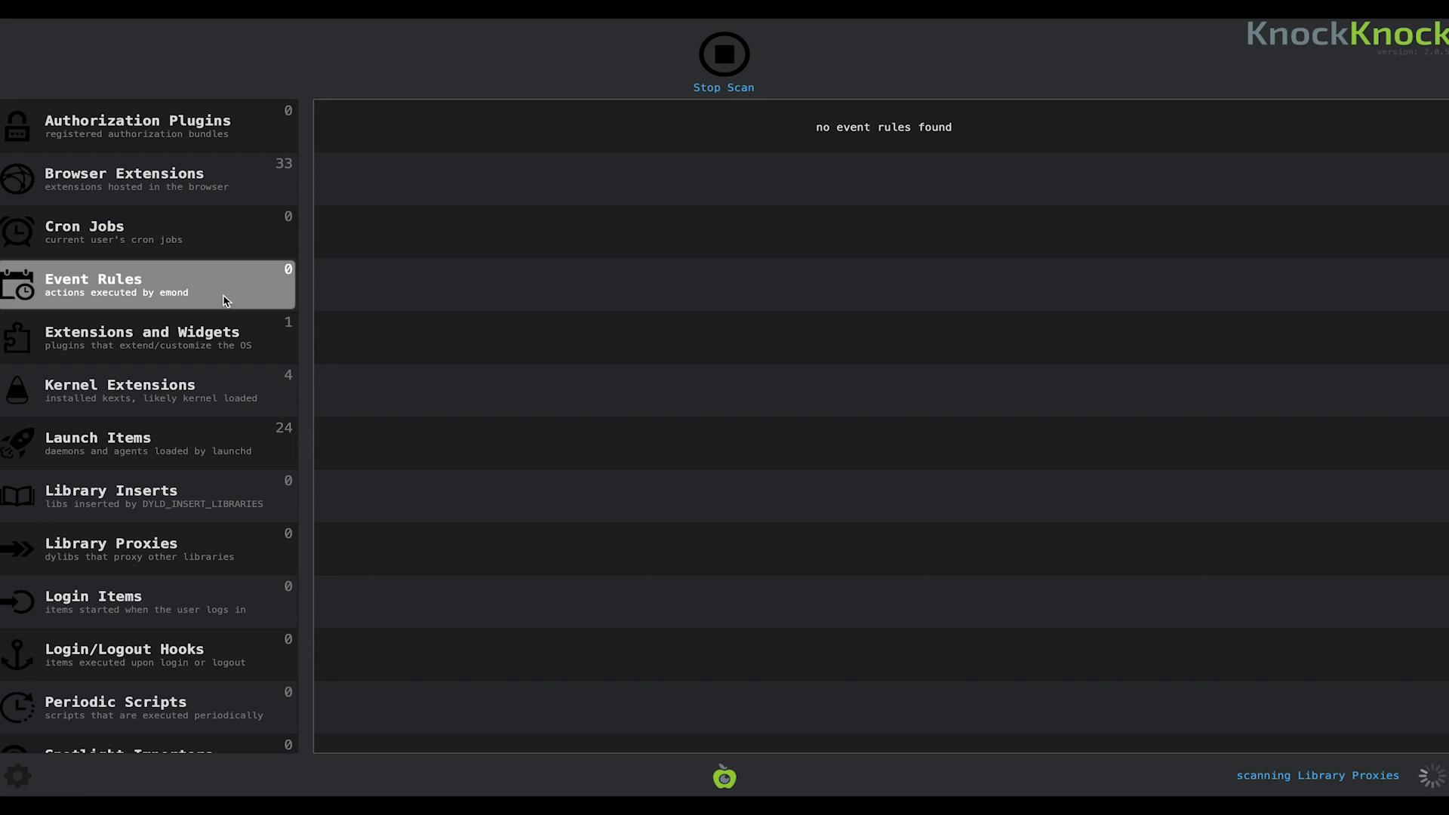
{"action": "left_click", "coordinate": [175, 328]}
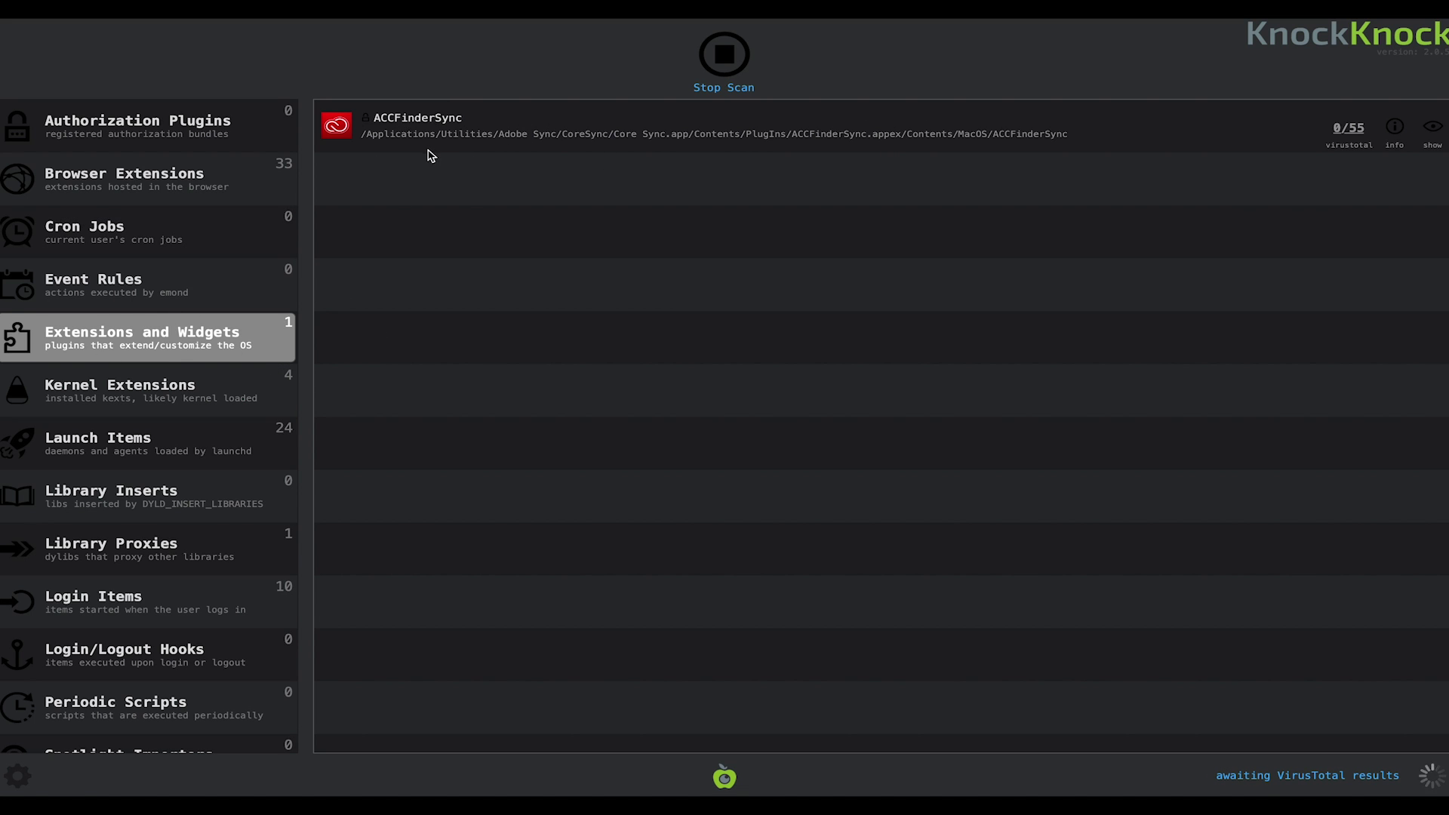
{"action": "left_click", "coordinate": [175, 395]}
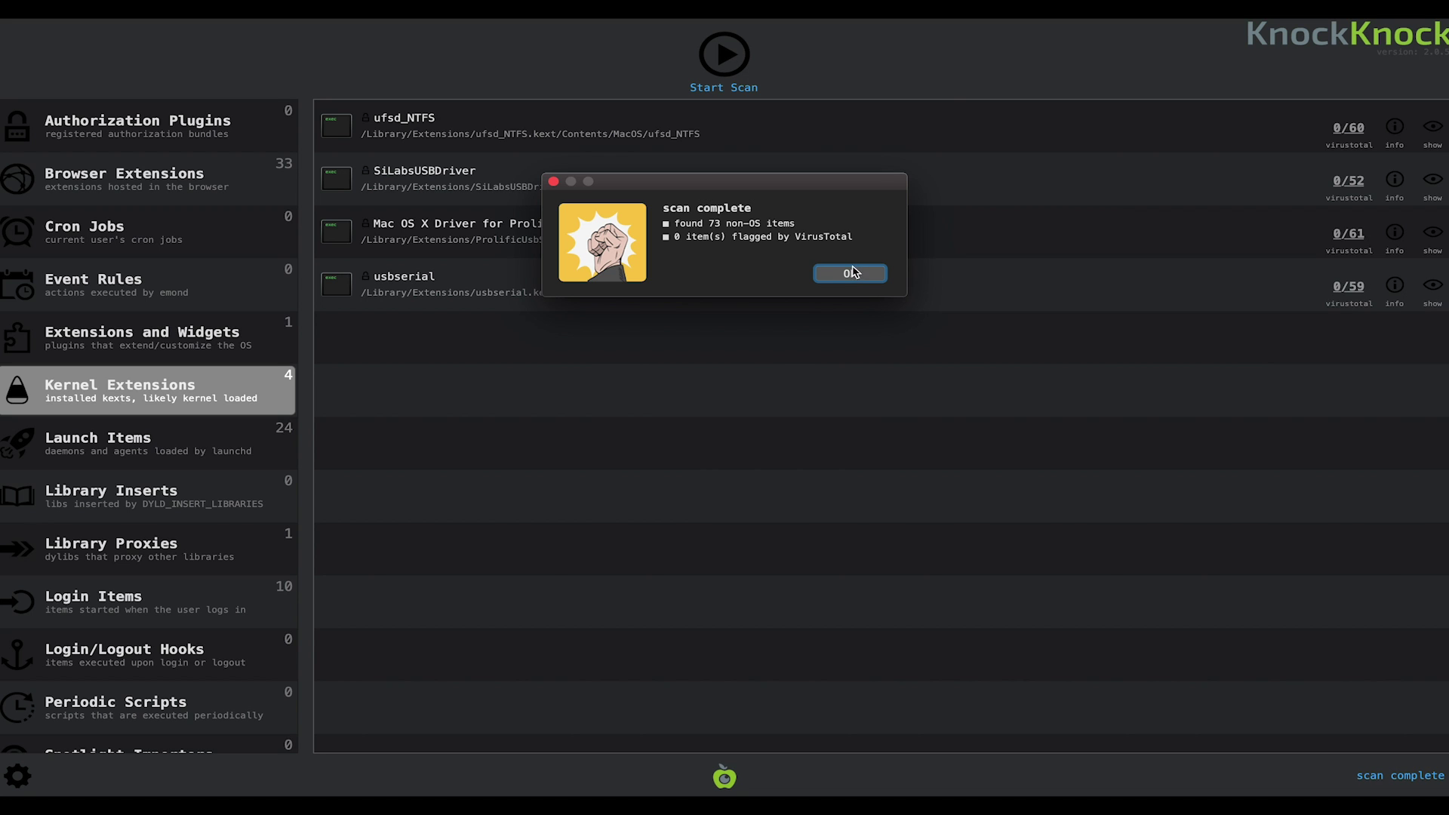
{"action": "left_click", "coordinate": [851, 273]}
- Review the Launch Items list of daemons and agents
{"action": "scroll", "coordinate": [194, 468], "scroll_direction": "down", "scroll_amount": 3}
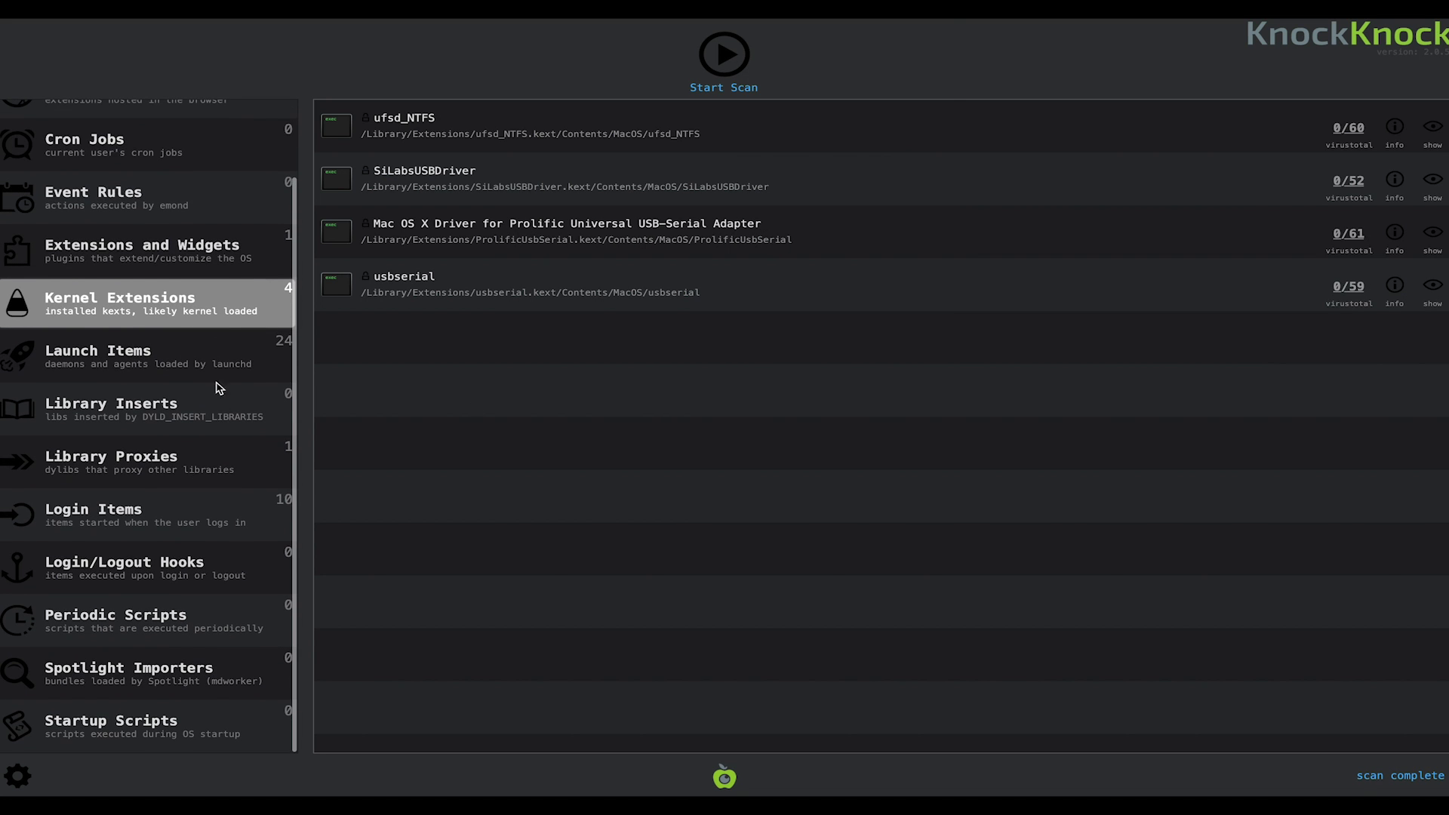
{"action": "left_click", "coordinate": [188, 370]}
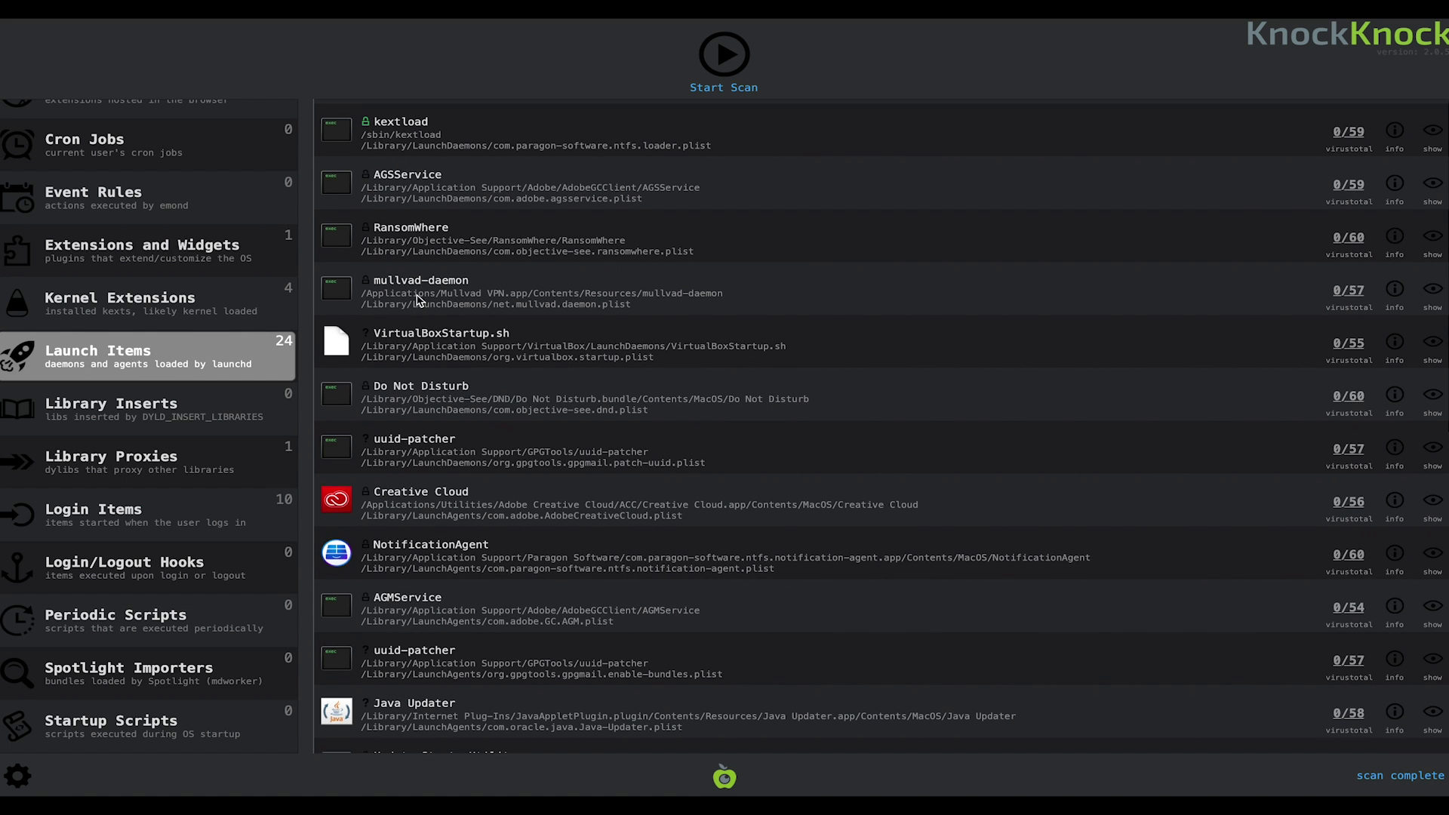
{"action": "scroll", "coordinate": [417, 301], "scroll_direction": "down", "scroll_amount": 10}
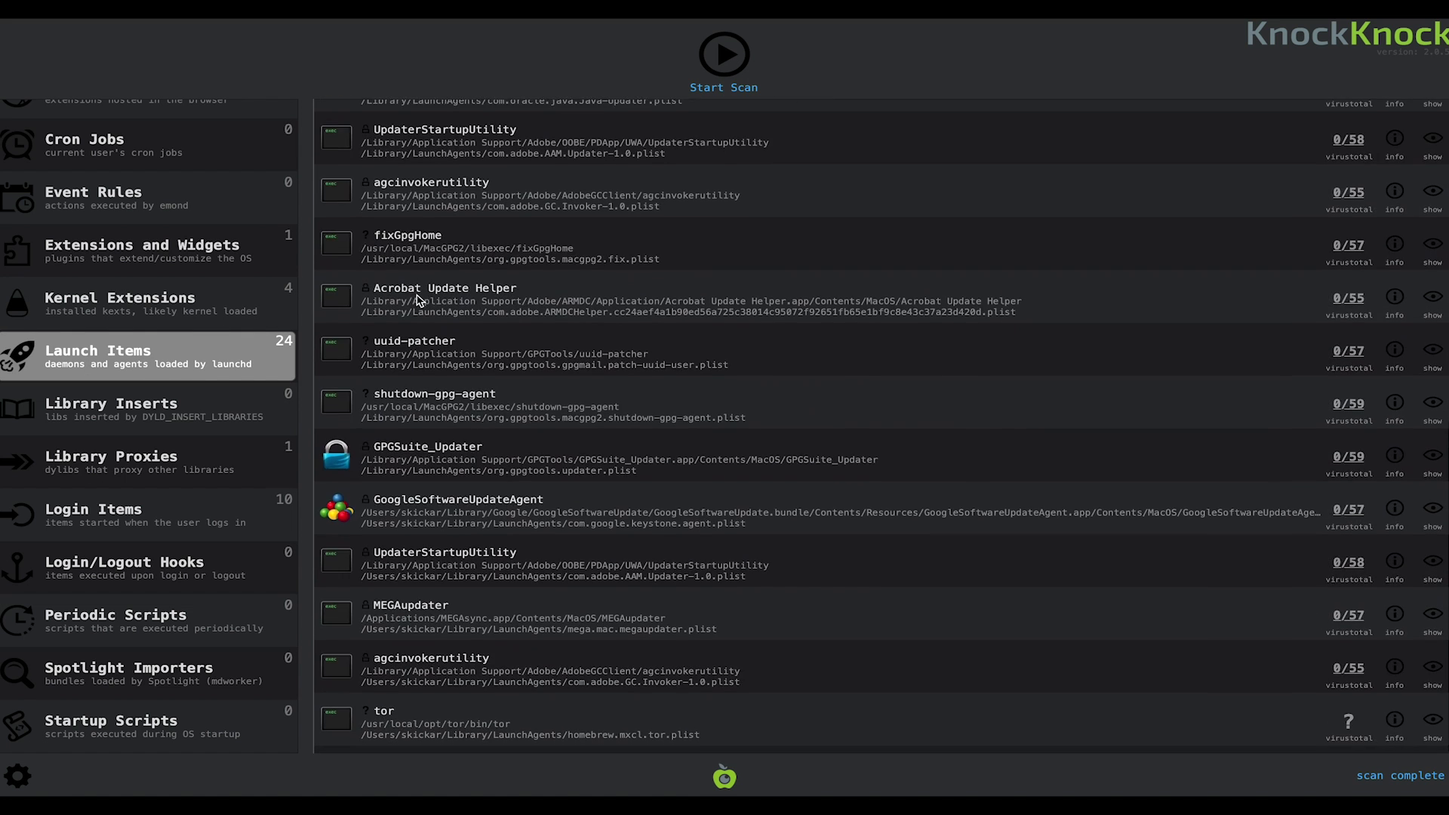
{"action": "scroll", "coordinate": [421, 474], "scroll_direction": "up", "scroll_amount": 1}
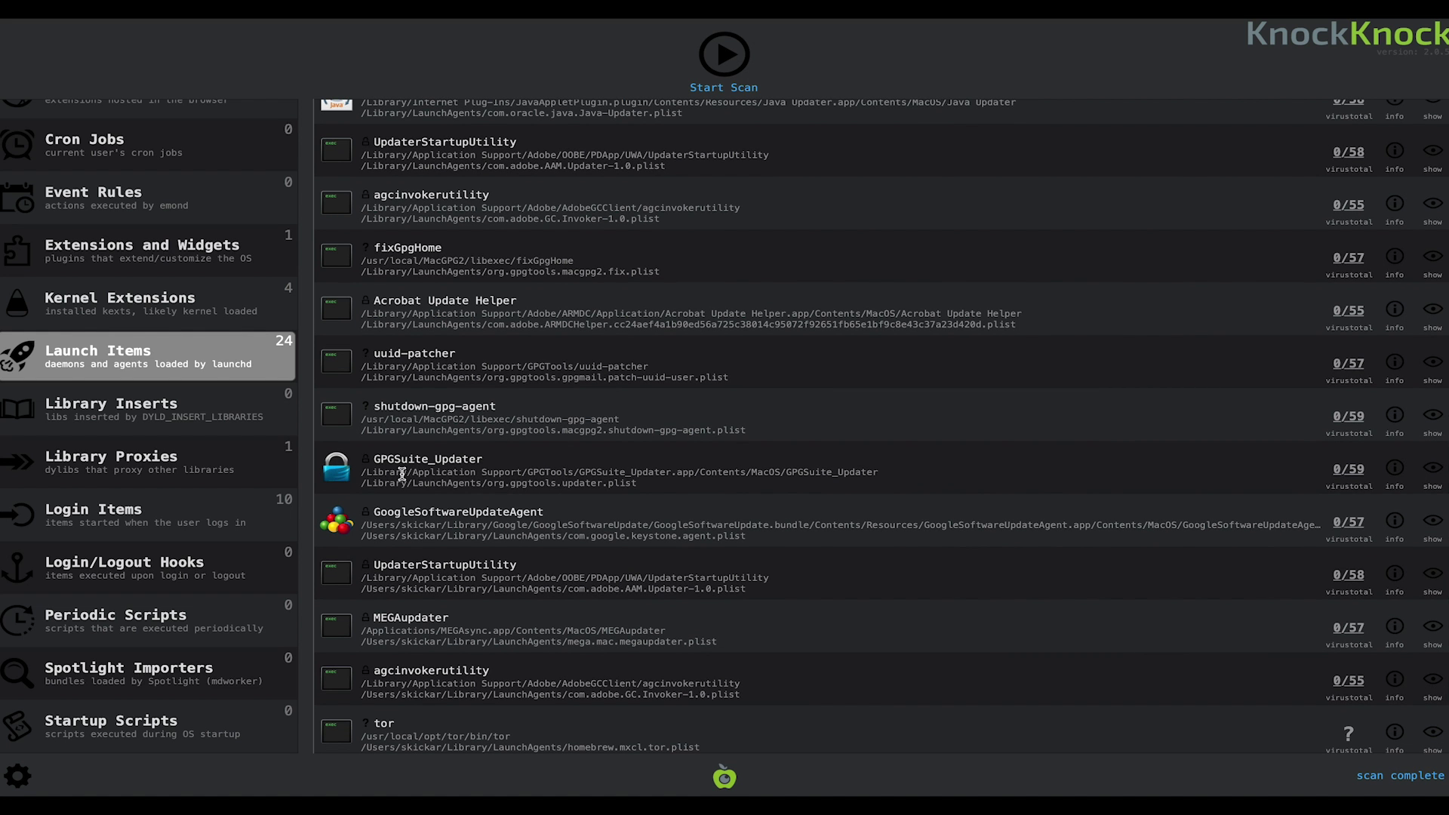
{"action": "scroll", "coordinate": [401, 473], "scroll_direction": "up", "scroll_amount": 10}
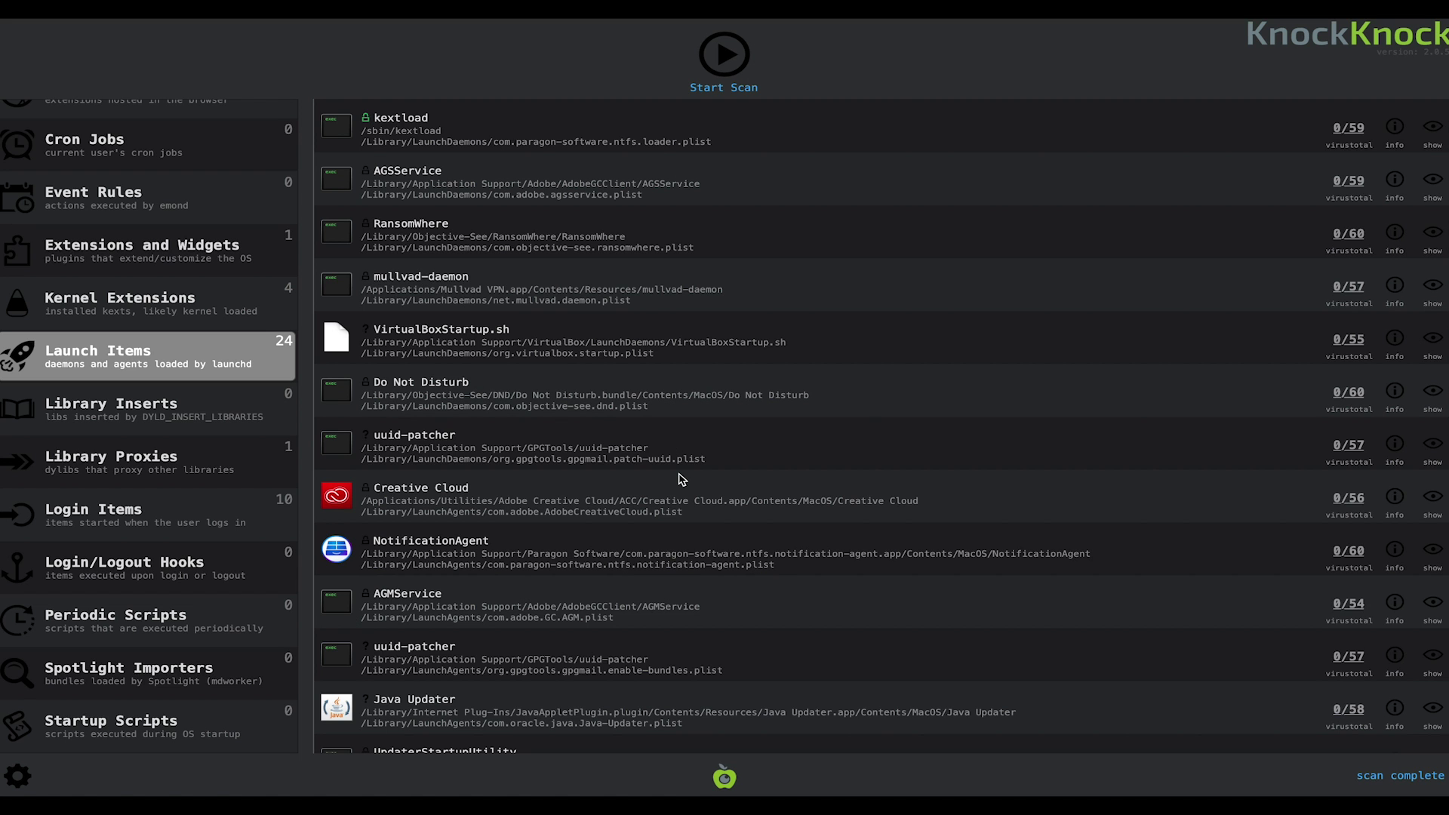
{"action": "scroll", "coordinate": [681, 479], "scroll_direction": "down", "scroll_amount": 5}
{"action": "scroll", "coordinate": [679, 477], "scroll_direction": "up", "scroll_amount": 3}
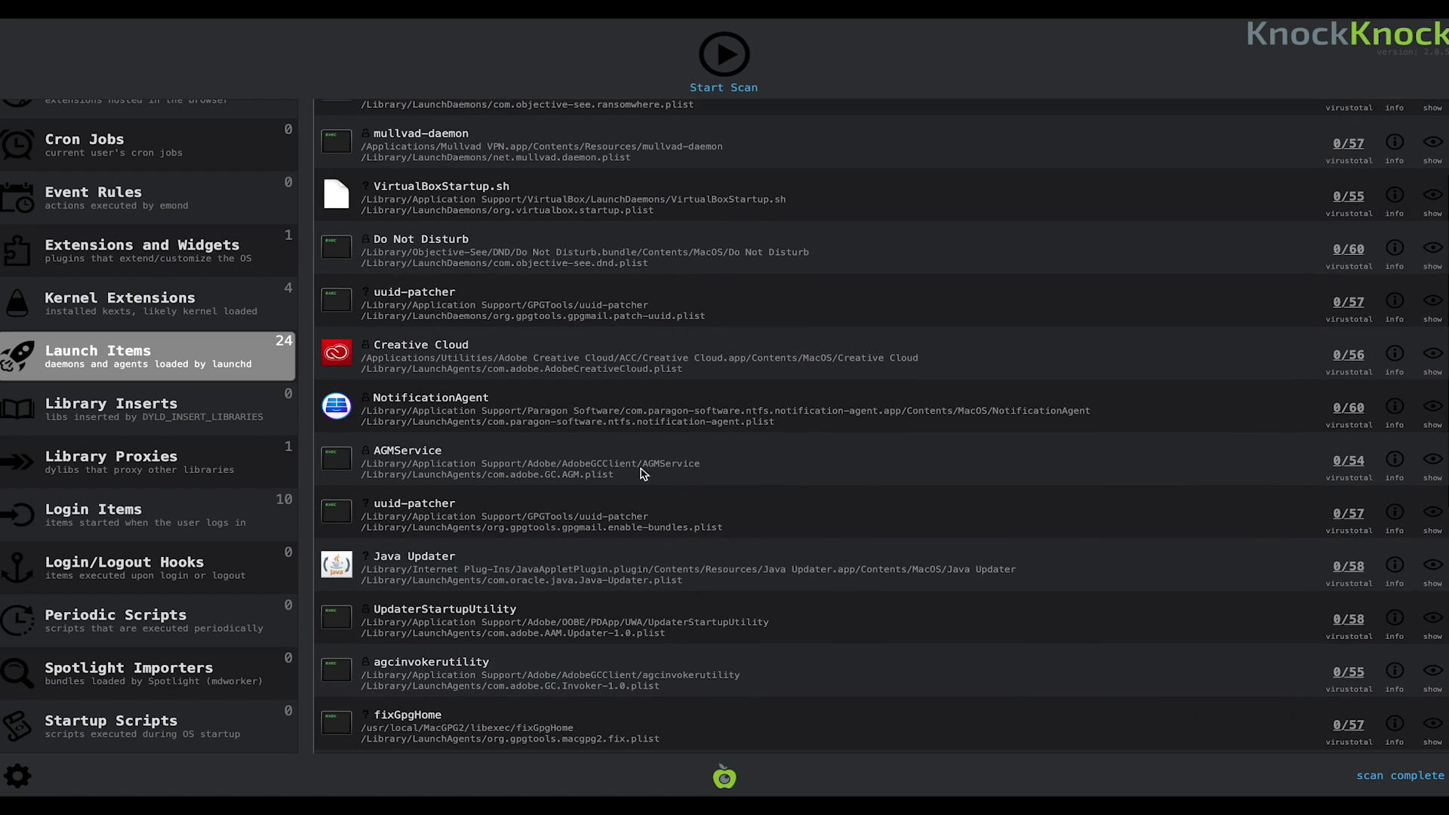
- Check Library Inserts, the single Library Proxy and Spotlight Importers, ending on Login Items
{"action": "left_click", "coordinate": [141, 415]}
{"action": "left_click", "coordinate": [143, 451]}
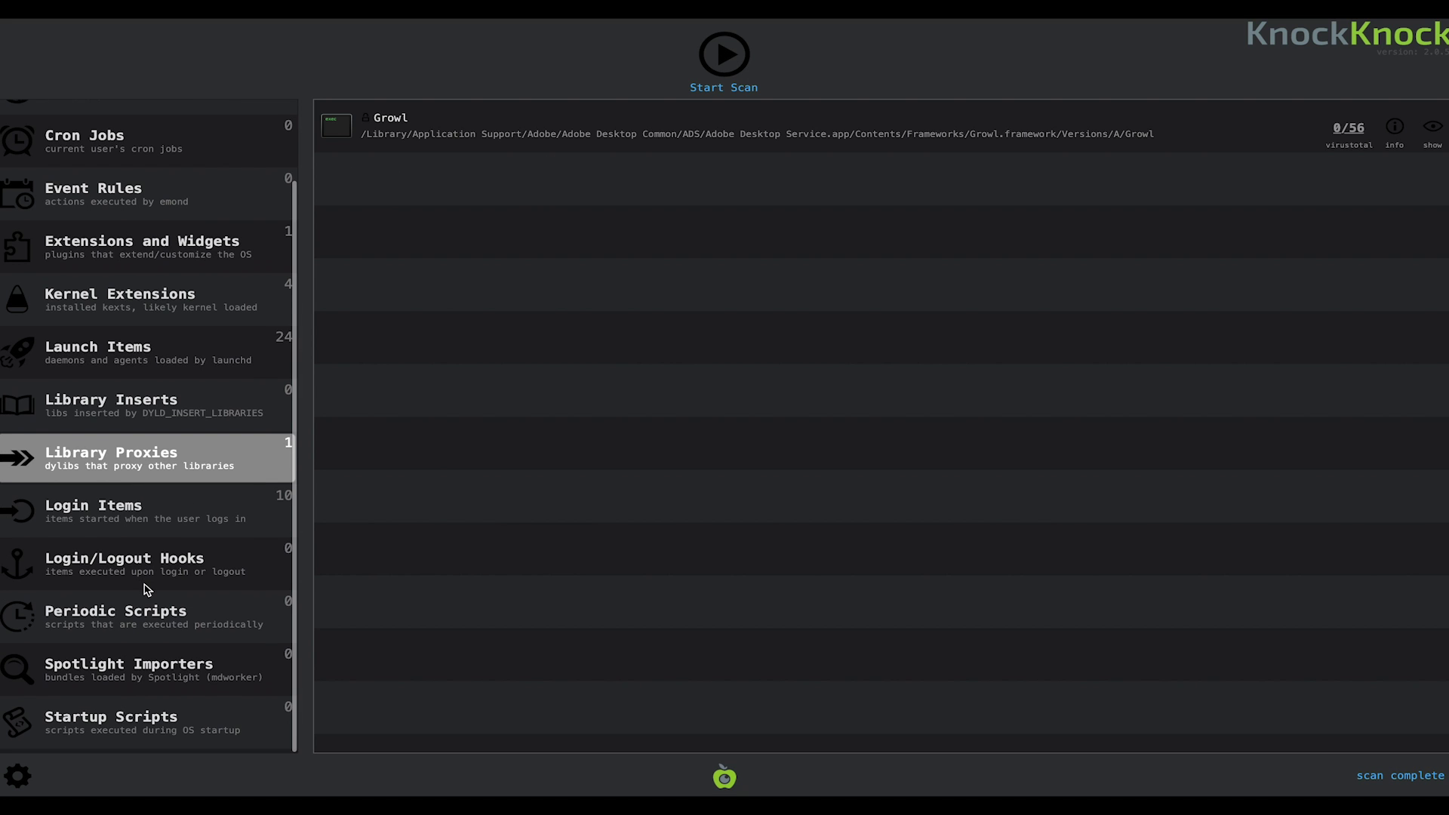
{"action": "left_click", "coordinate": [153, 519]}
{"action": "left_click", "coordinate": [135, 666]}
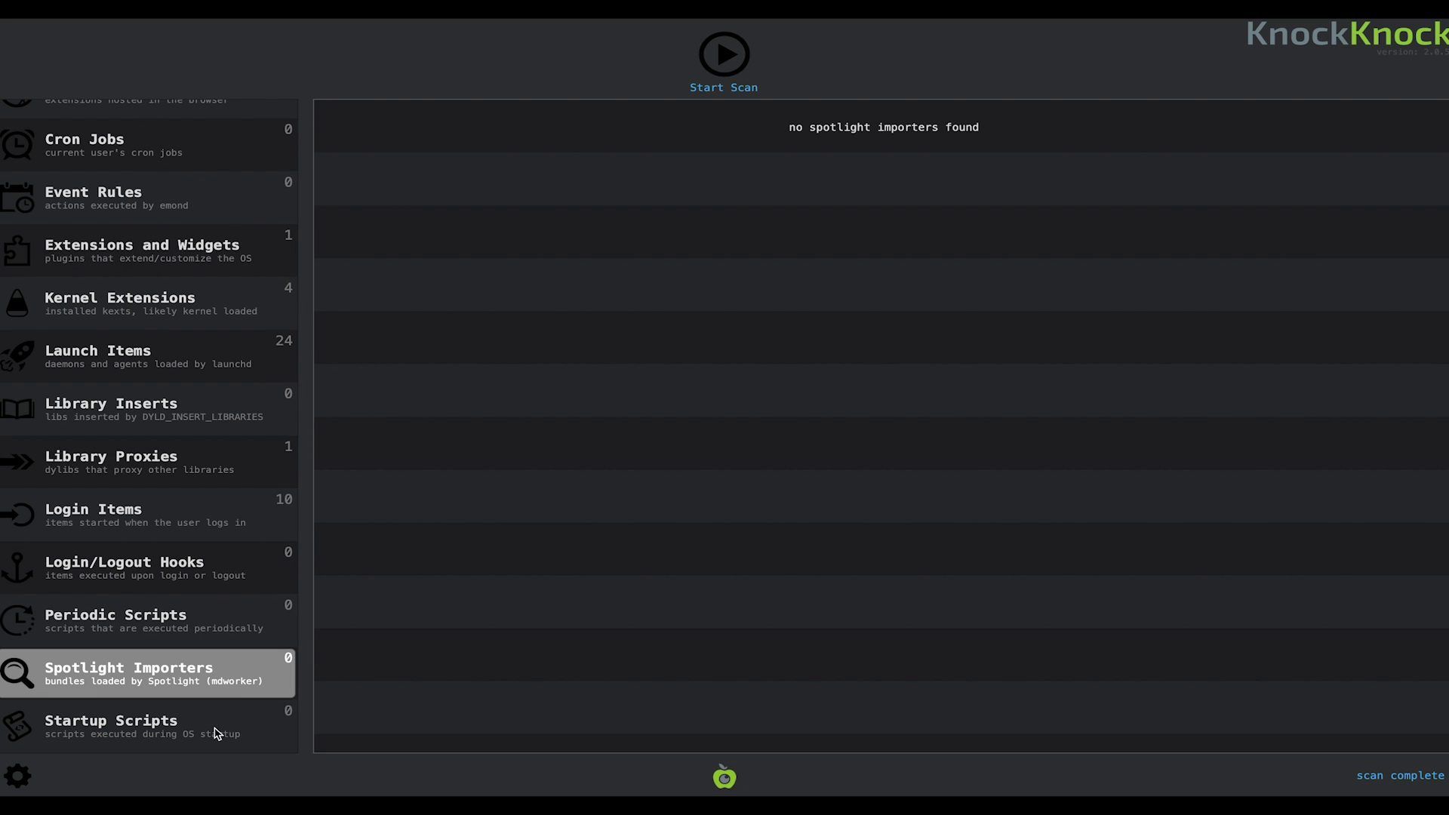
{"action": "left_click", "coordinate": [195, 535]}
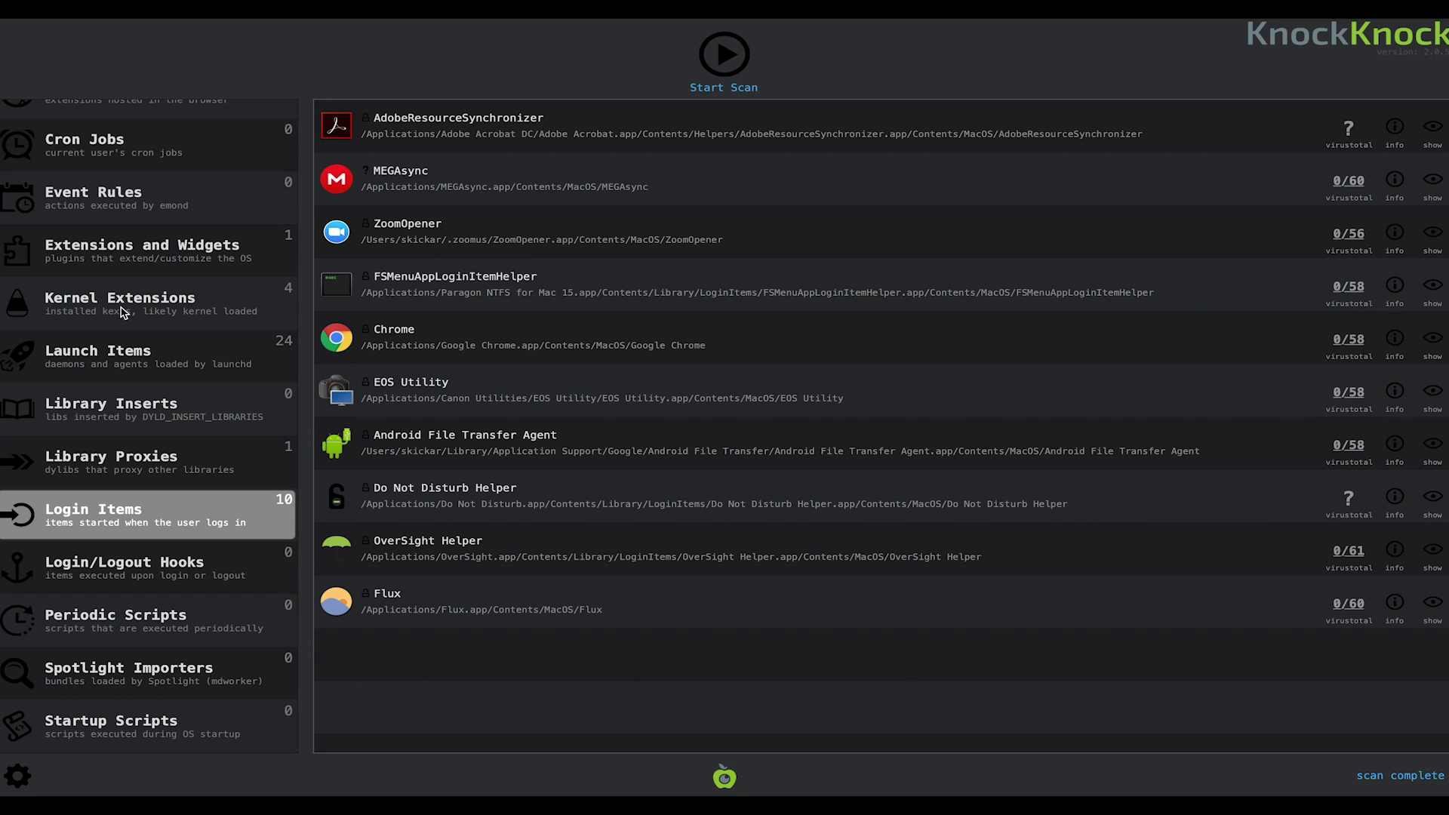
{"action": "scroll", "coordinate": [216, 345], "scroll_direction": "up", "scroll_amount": 3}
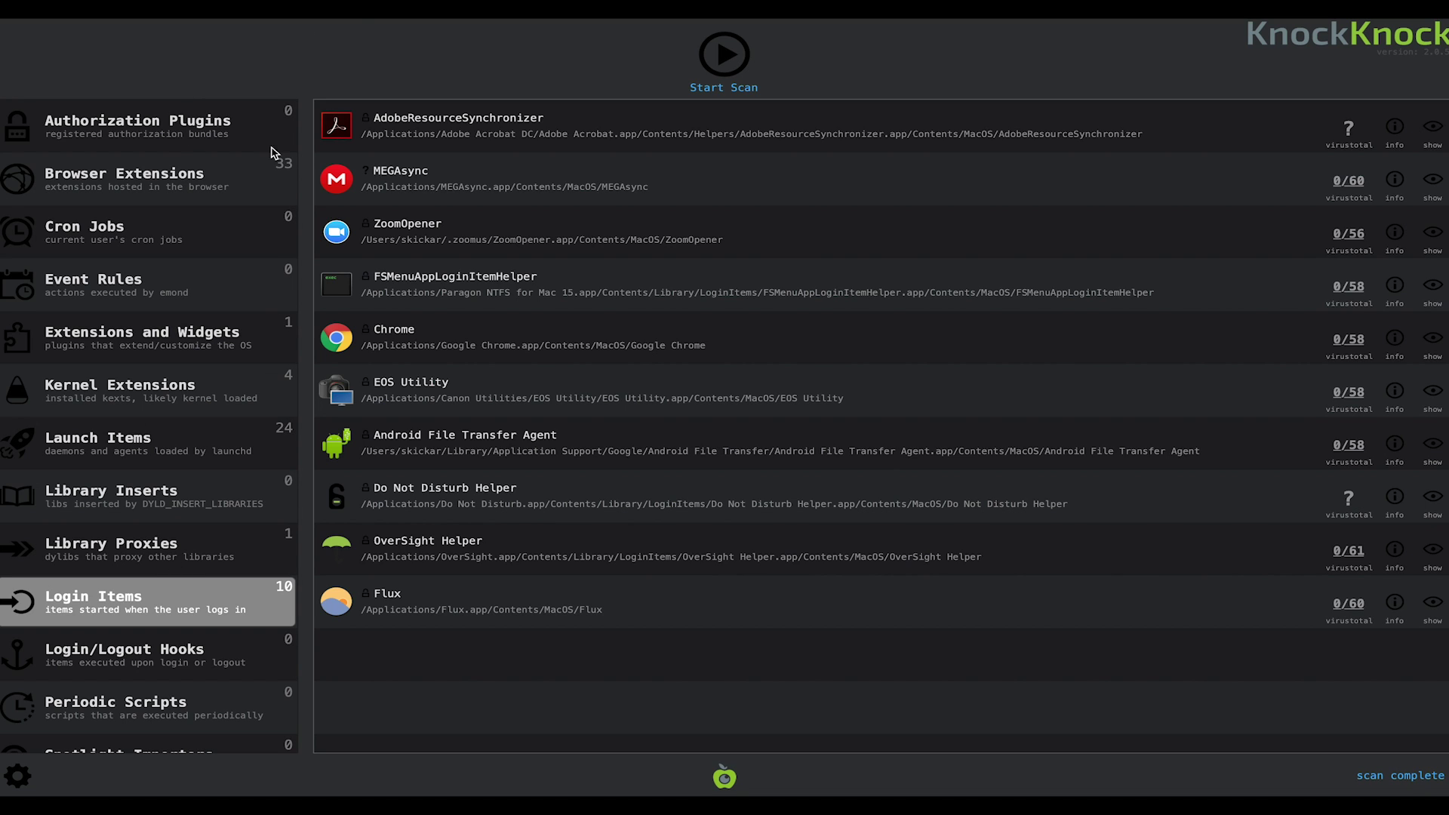
{"action": "mouse_move", "coordinate": [369, 6]}
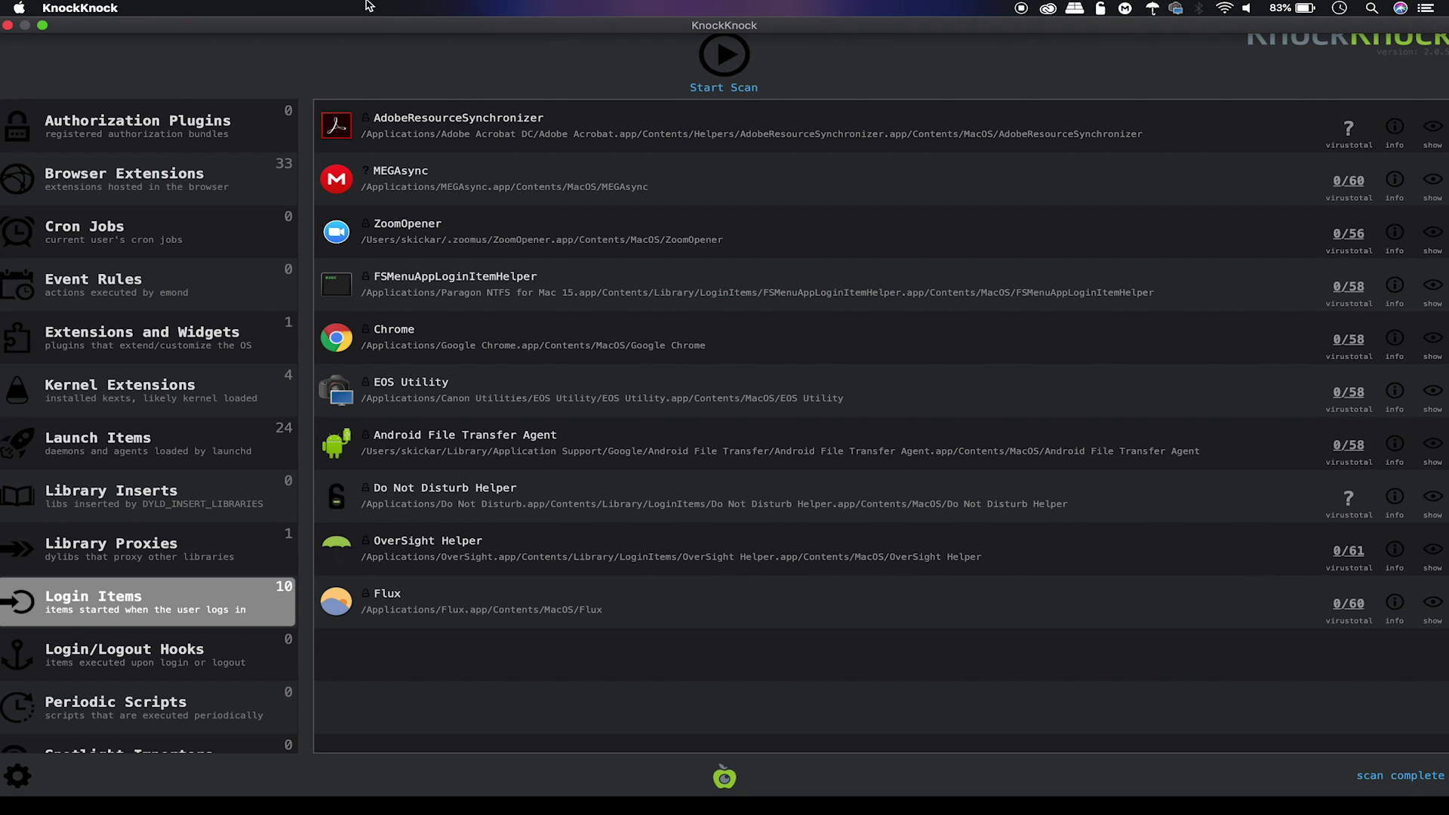
- Return to Chrome and open the TaskExplorer product page on Objective-See
{"action": "left_click", "coordinate": [8, 26]}
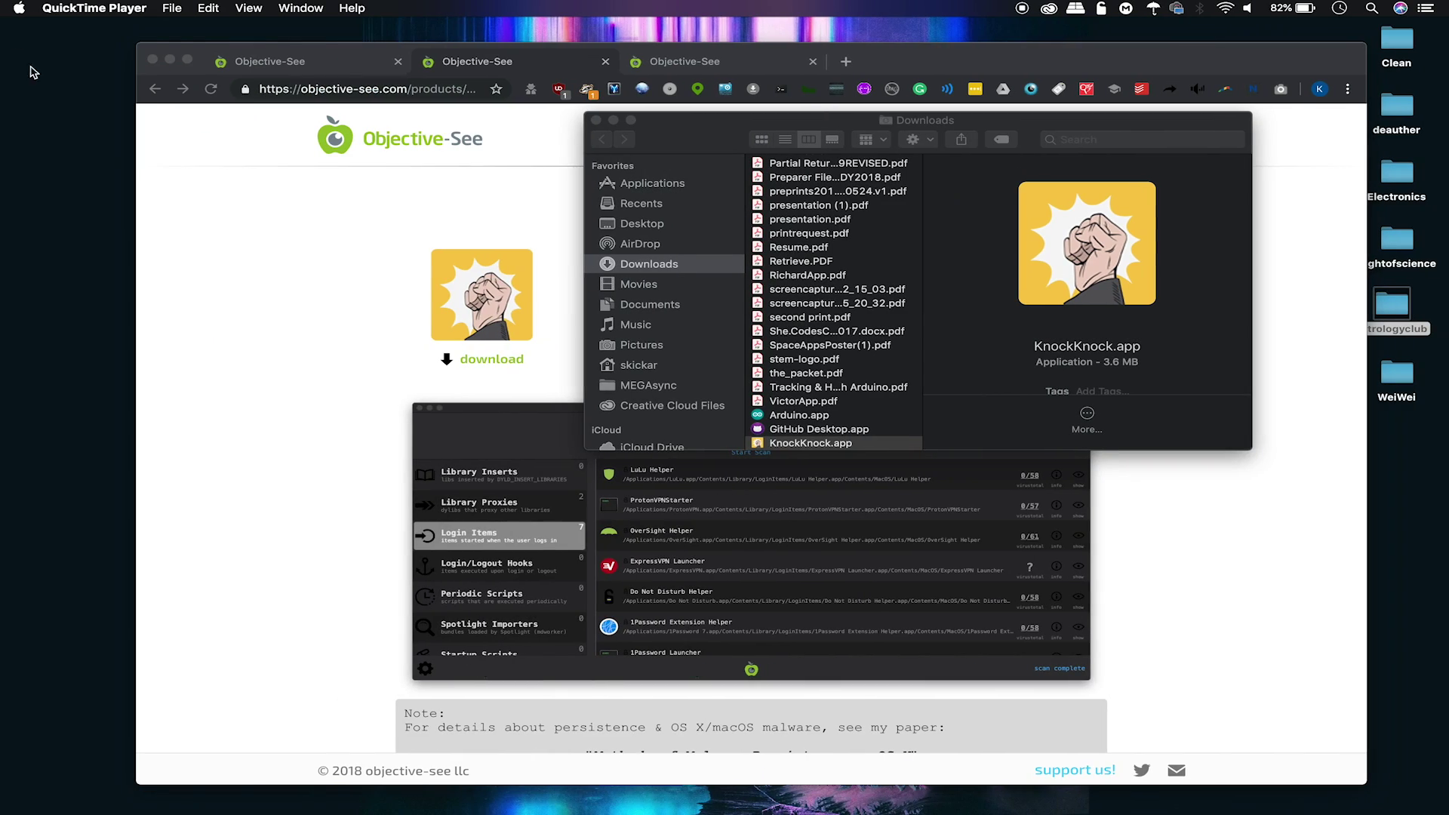
{"action": "left_click", "coordinate": [399, 346]}
{"action": "scroll", "coordinate": [399, 345], "scroll_direction": "left", "scroll_amount": 5}
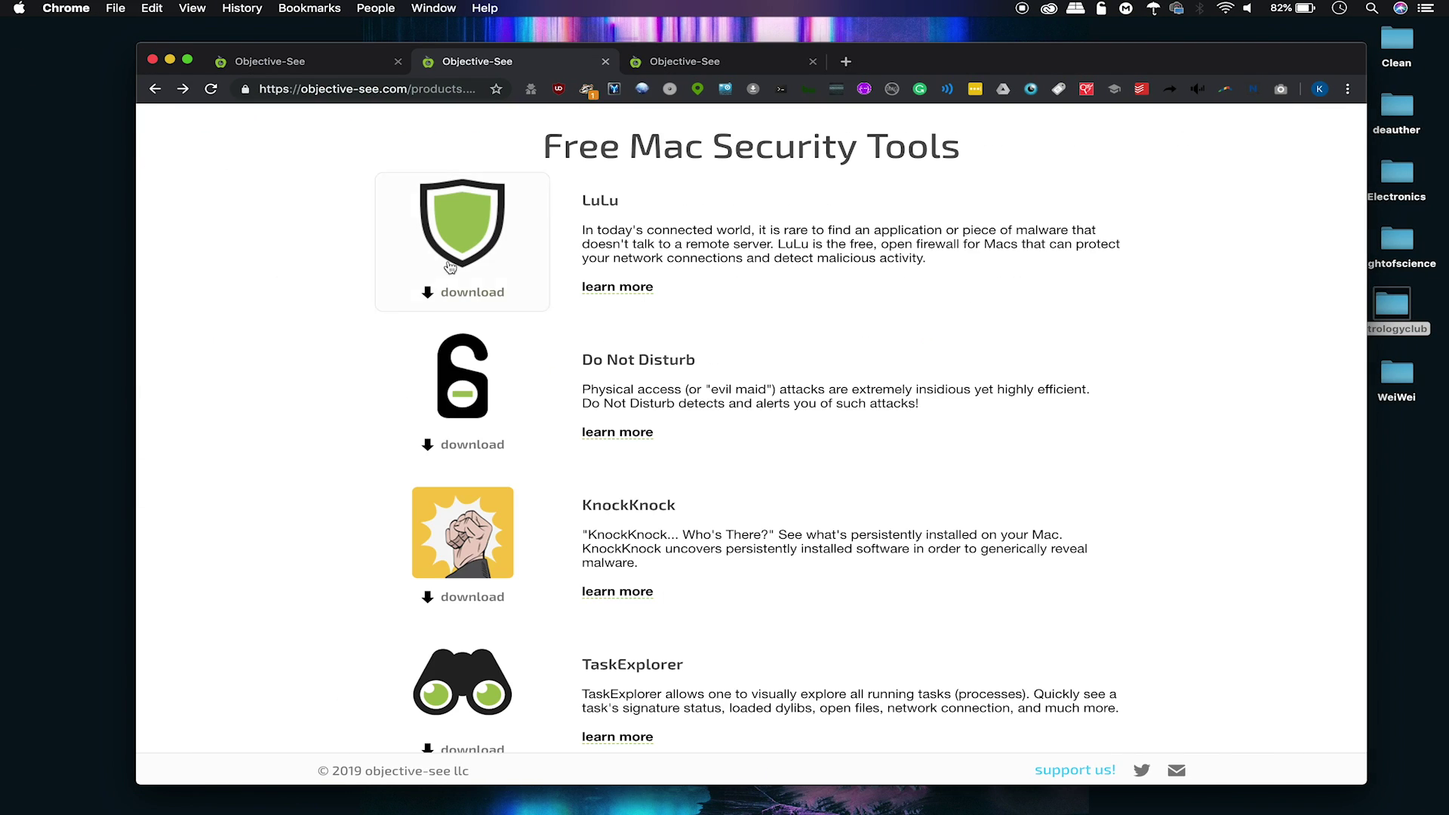
{"action": "scroll", "coordinate": [365, 472], "scroll_direction": "down", "scroll_amount": 5}
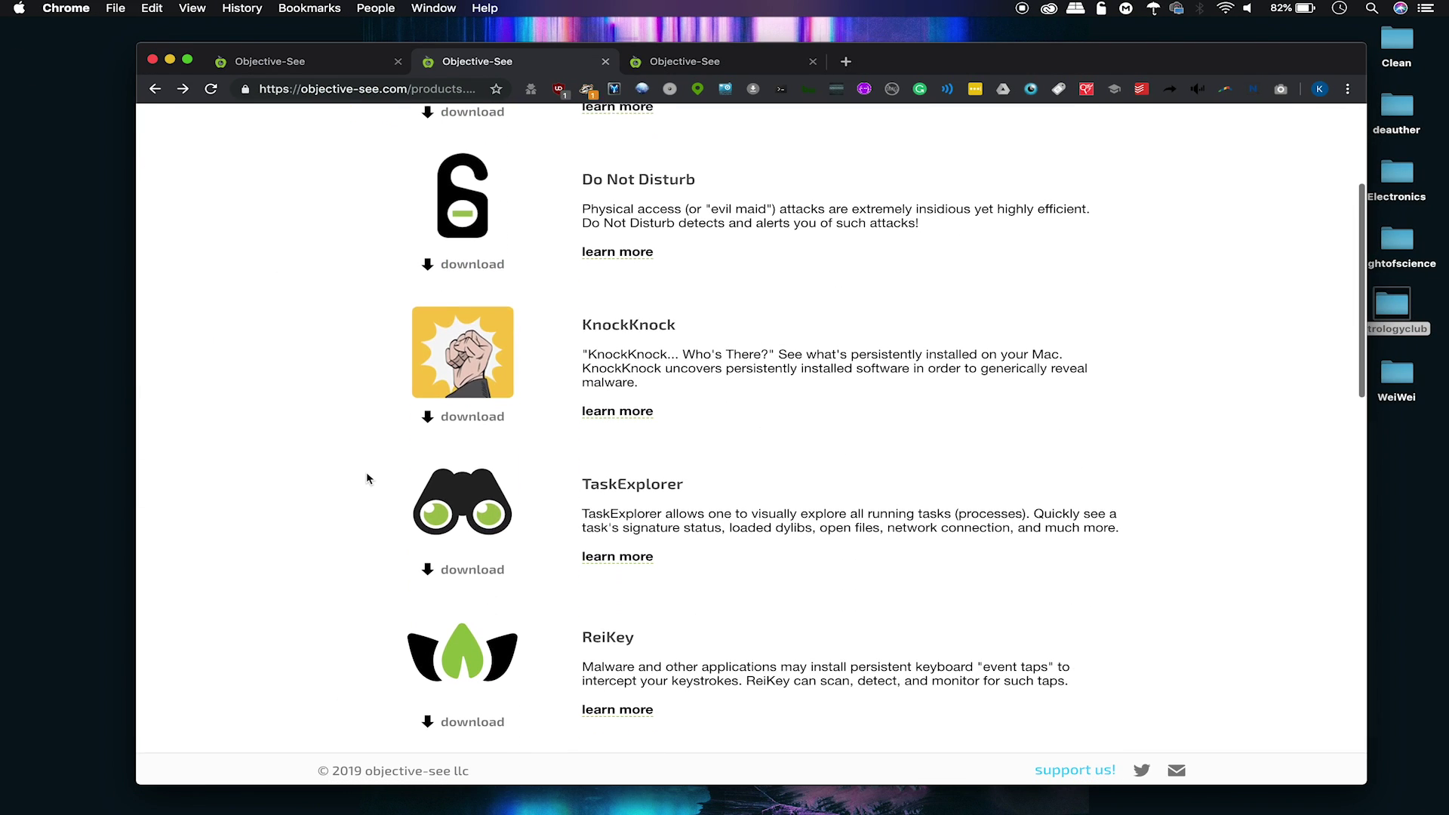
{"action": "left_click", "coordinate": [596, 556]}
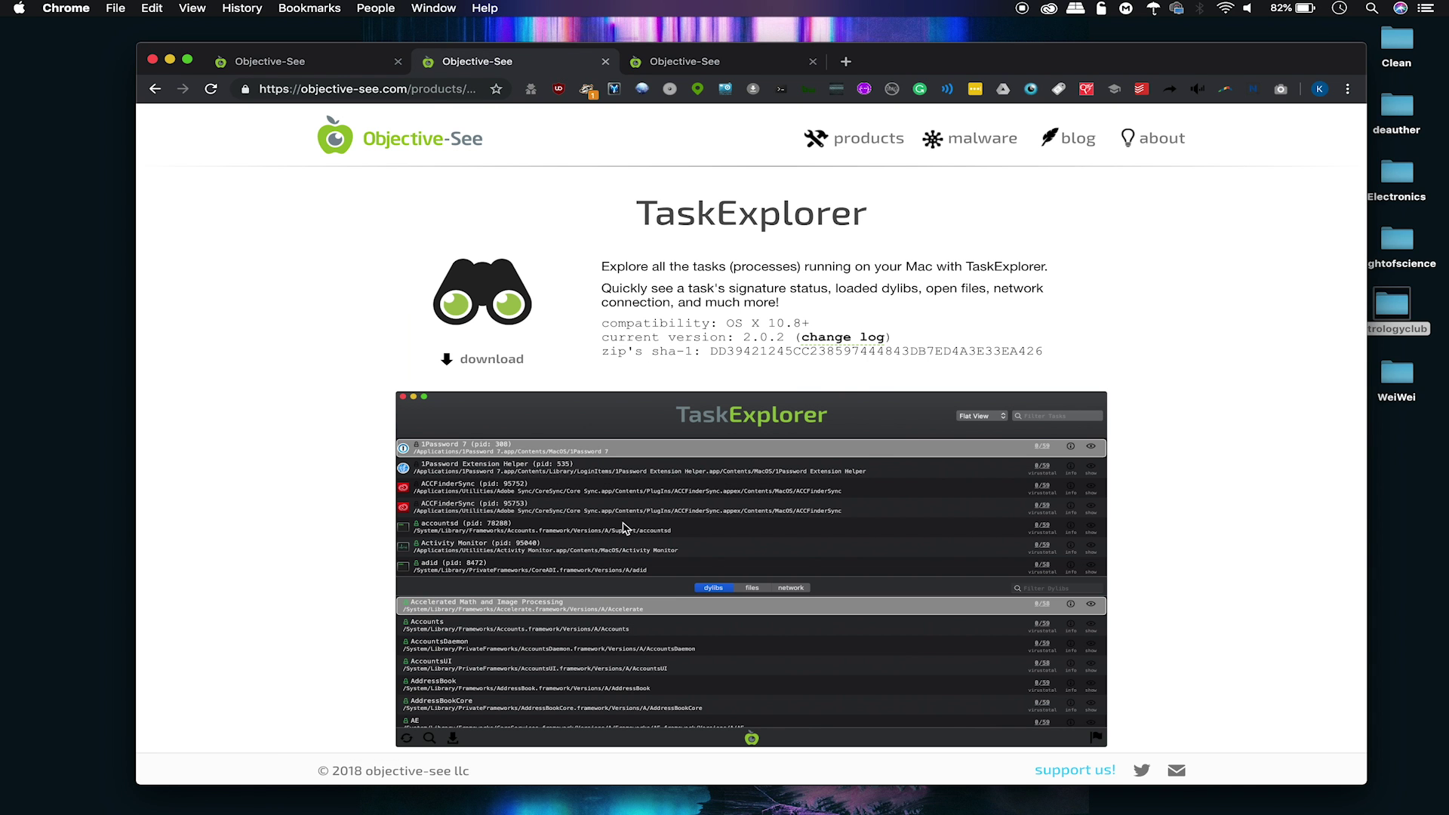
- Download TaskExplorer, decline the support request, and open the downloaded zip
{"action": "scroll", "coordinate": [815, 372], "scroll_direction": "down", "scroll_amount": 3}
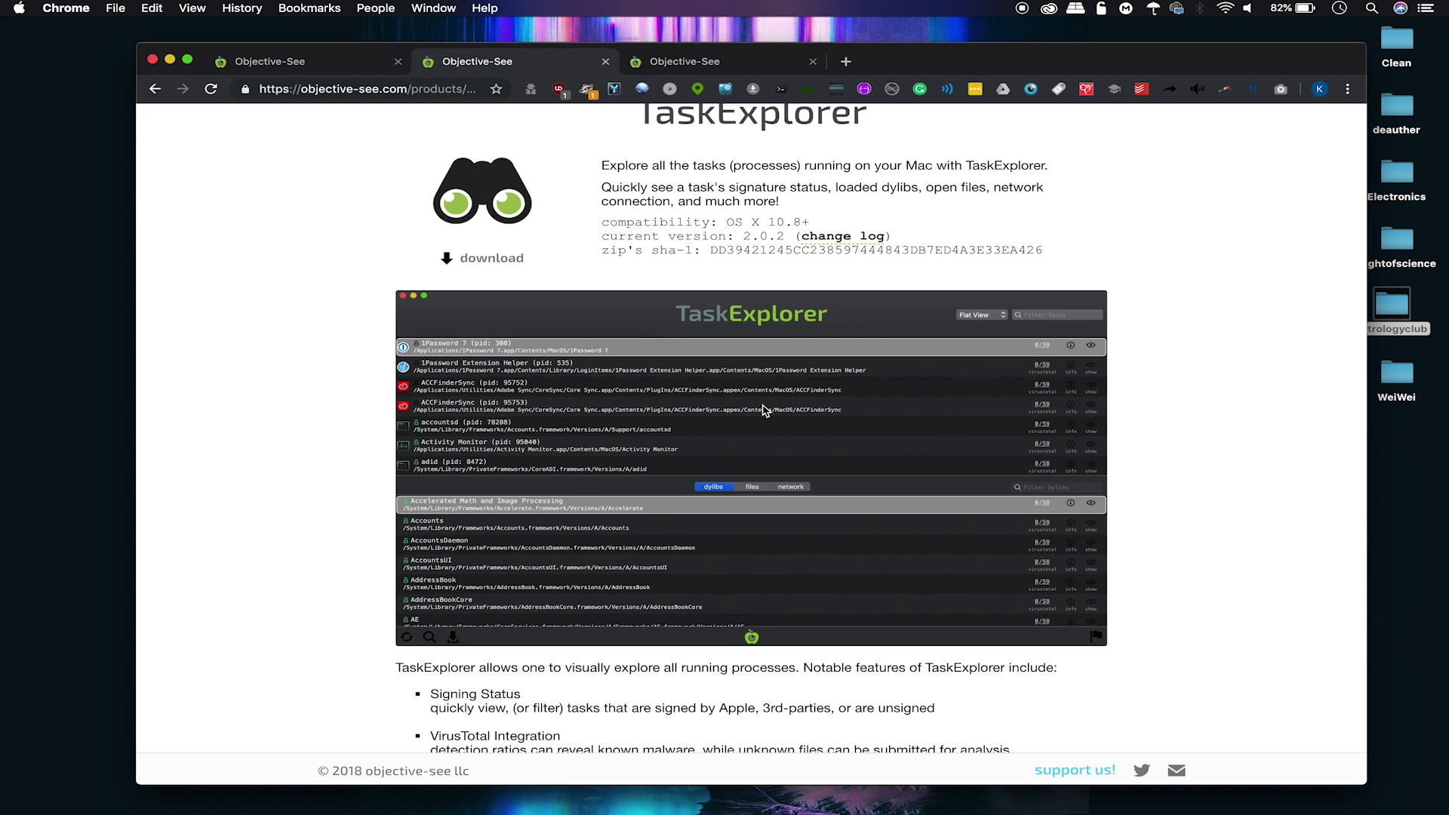
{"action": "scroll", "coordinate": [747, 402], "scroll_direction": "up", "scroll_amount": 3}
{"action": "left_click", "coordinate": [491, 363]}
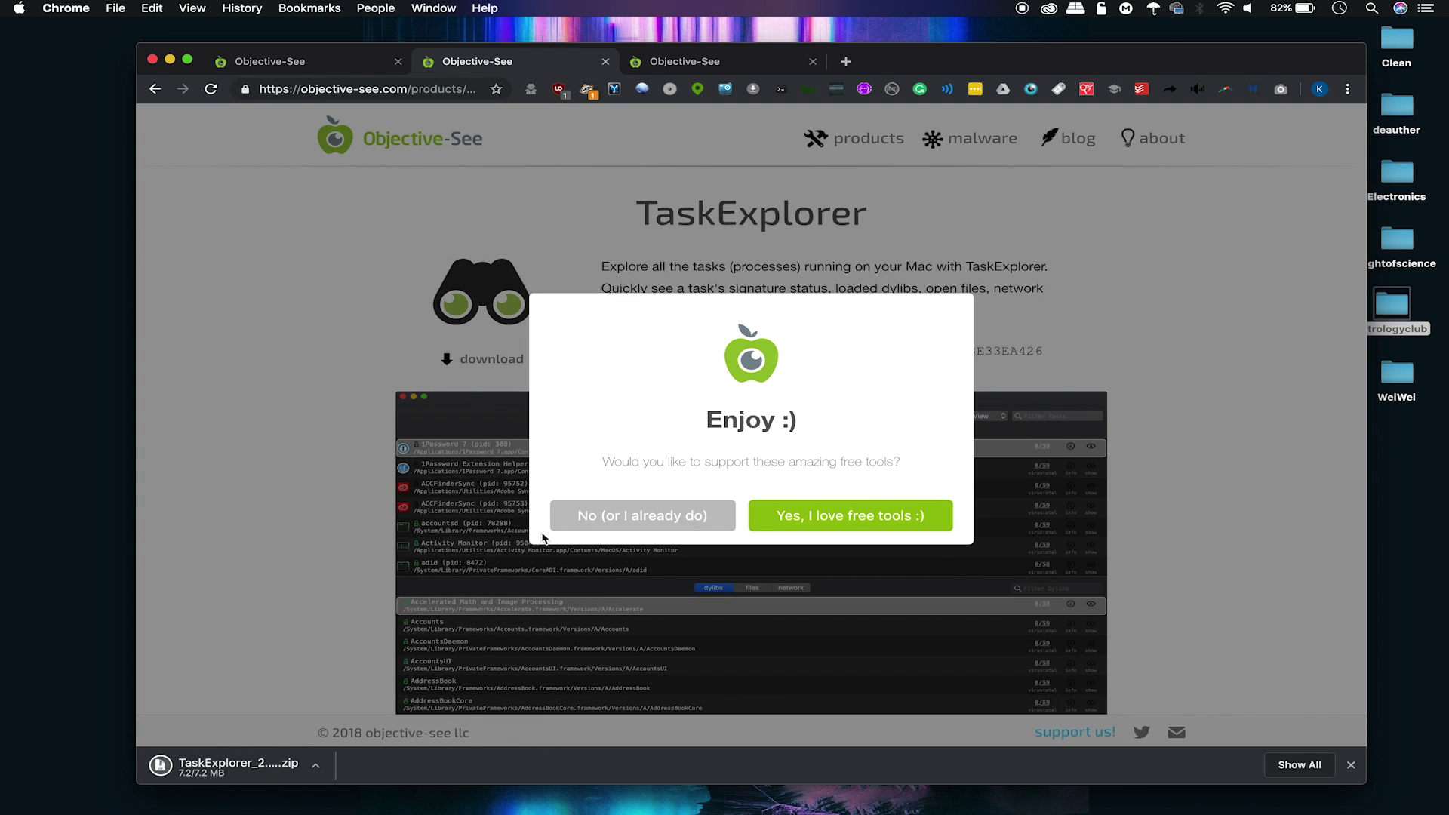
{"action": "left_click", "coordinate": [634, 515]}
{"action": "left_click", "coordinate": [254, 762]}
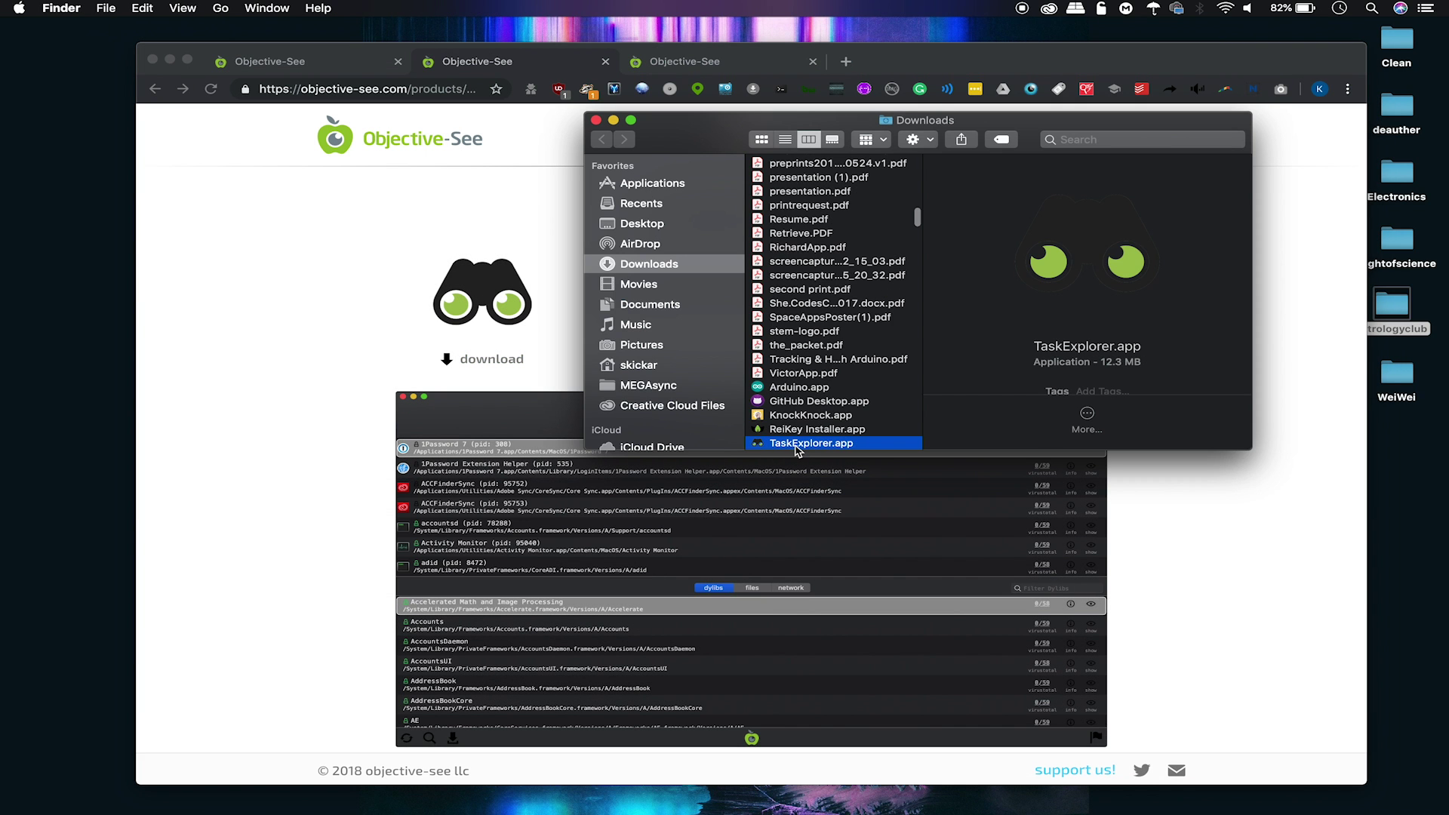
- Launch TaskExplorer.app from Downloads past the security warning and put Finder away
{"action": "double_click", "coordinate": [795, 446]}
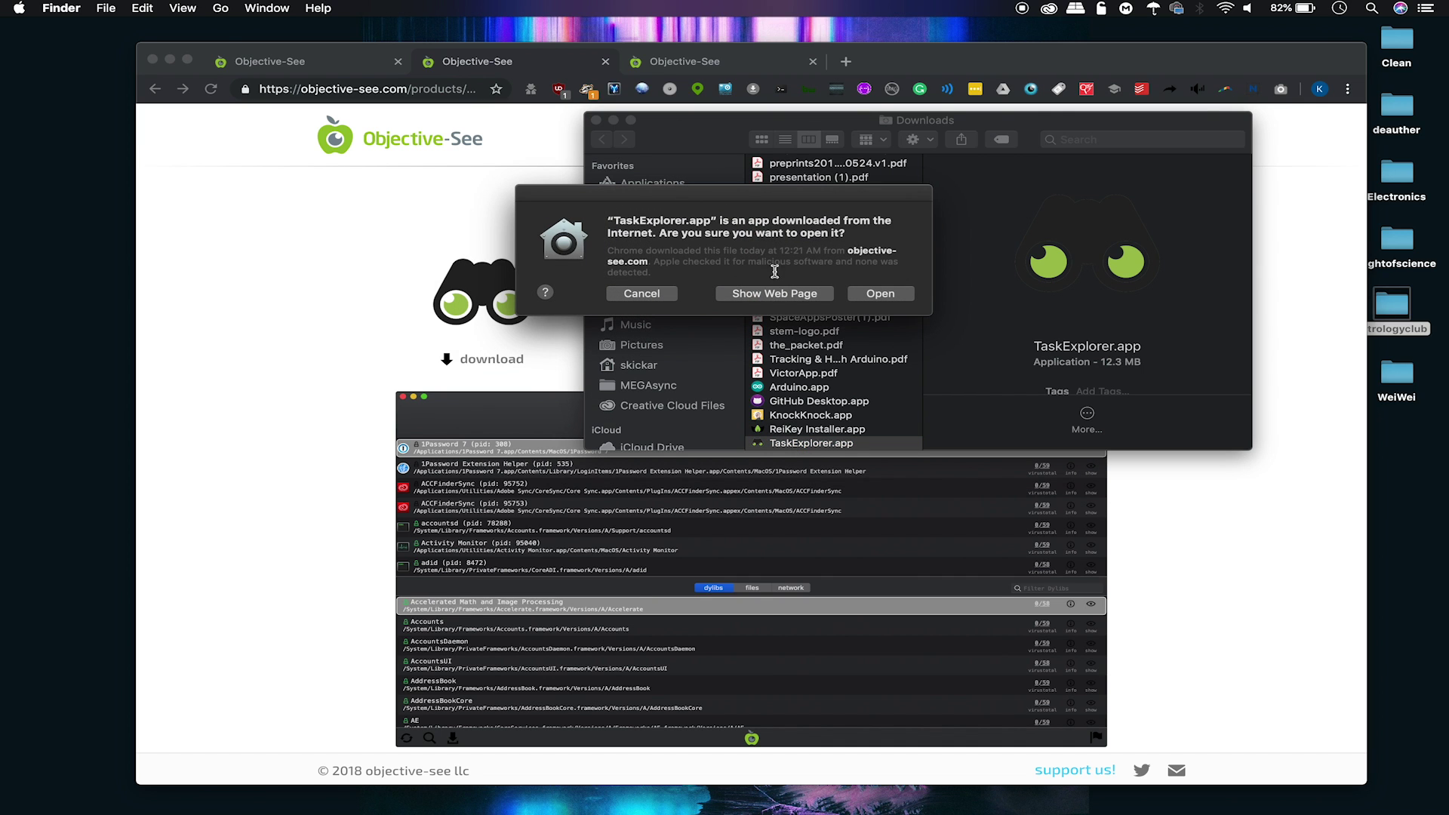
{"action": "left_click", "coordinate": [876, 293]}
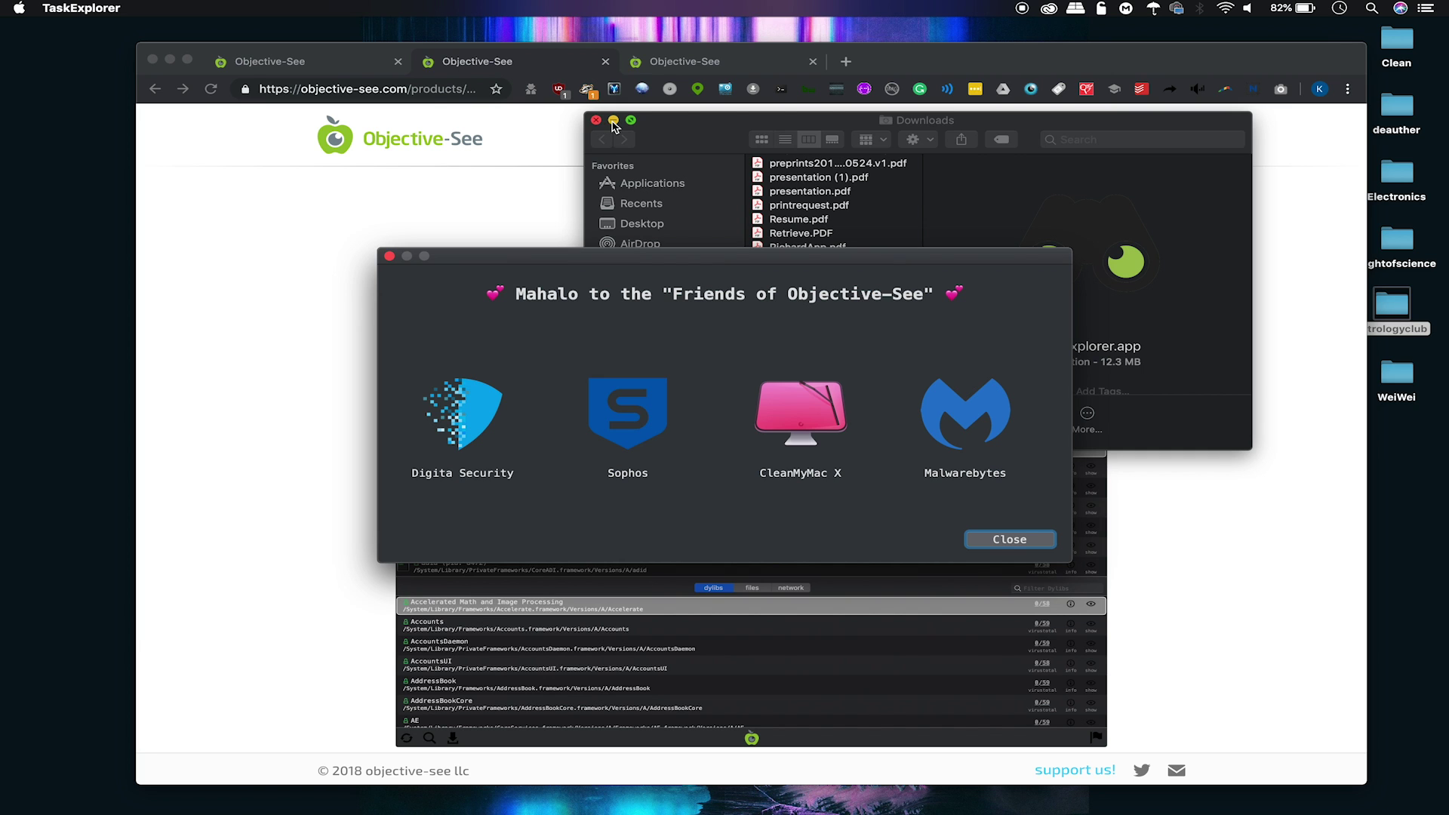
{"action": "left_click", "coordinate": [613, 122]}
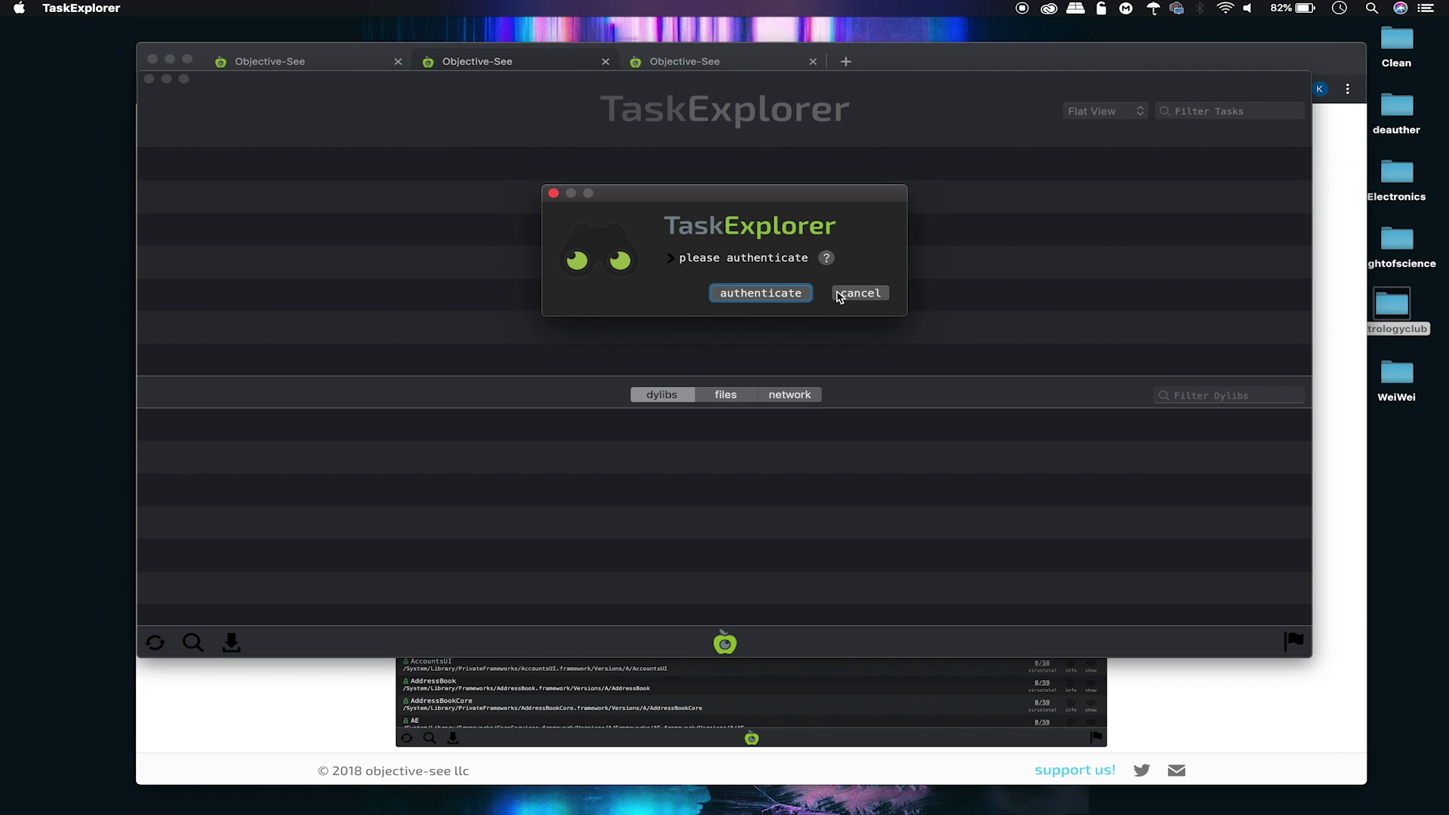
- Authenticate TaskExplorer with the administrator password
{"action": "left_click", "coordinate": [766, 295]}
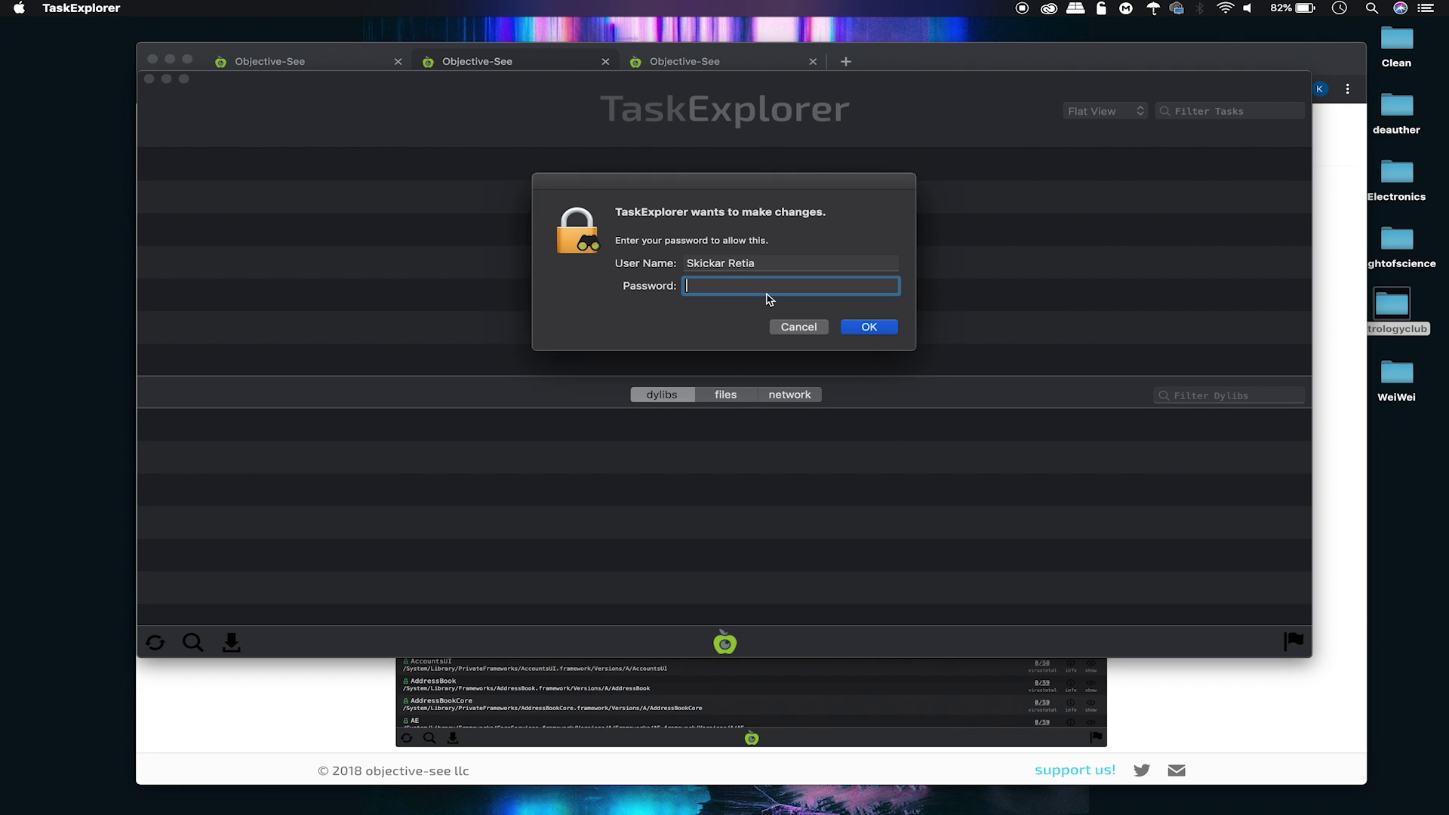
{"action": "type", "text": "•••••••••"}
{"action": "key", "text": "Return"}
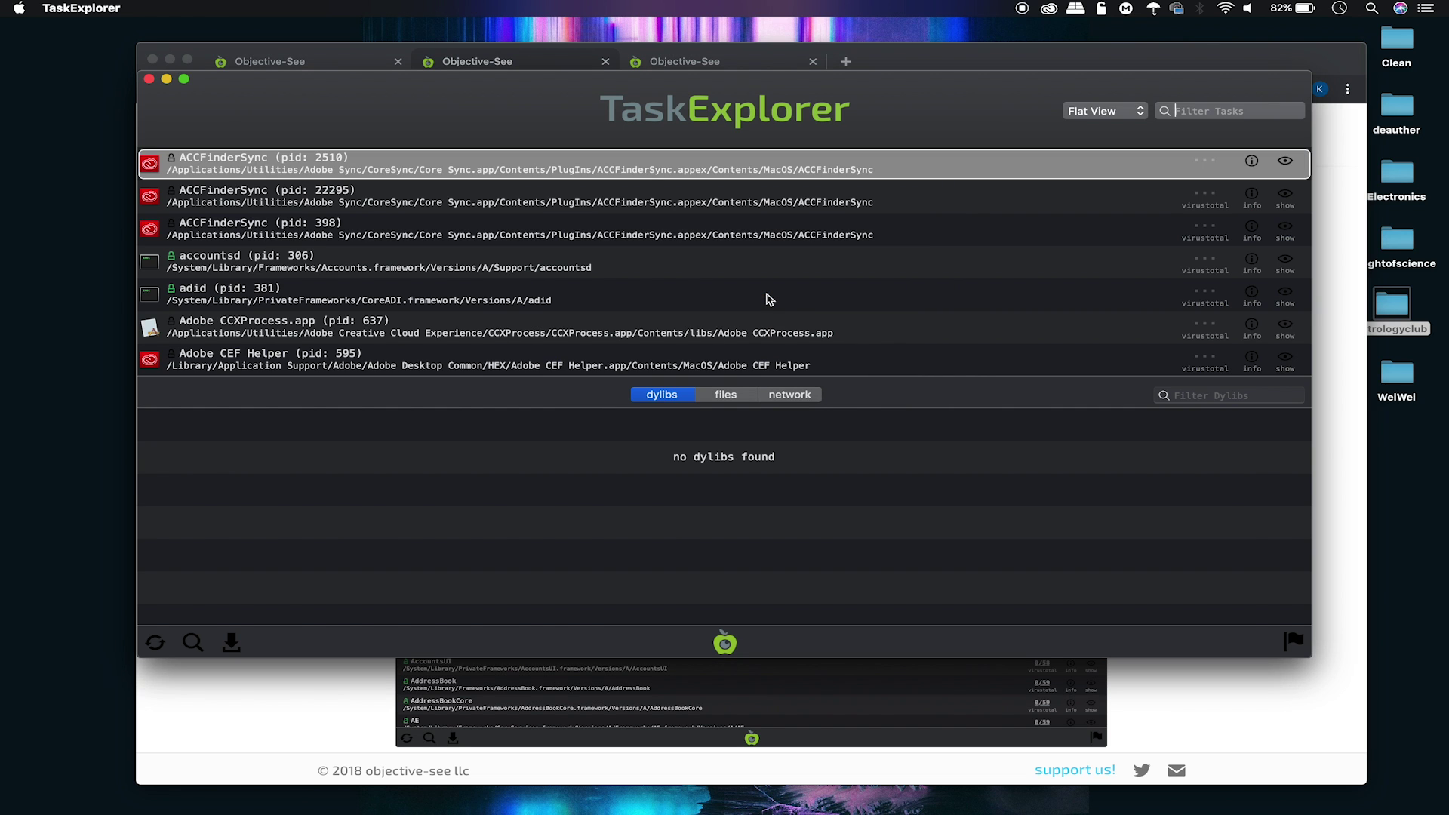
- Put the TaskExplorer window into full screen, then exit full screen
{"action": "left_click", "coordinate": [184, 79]}
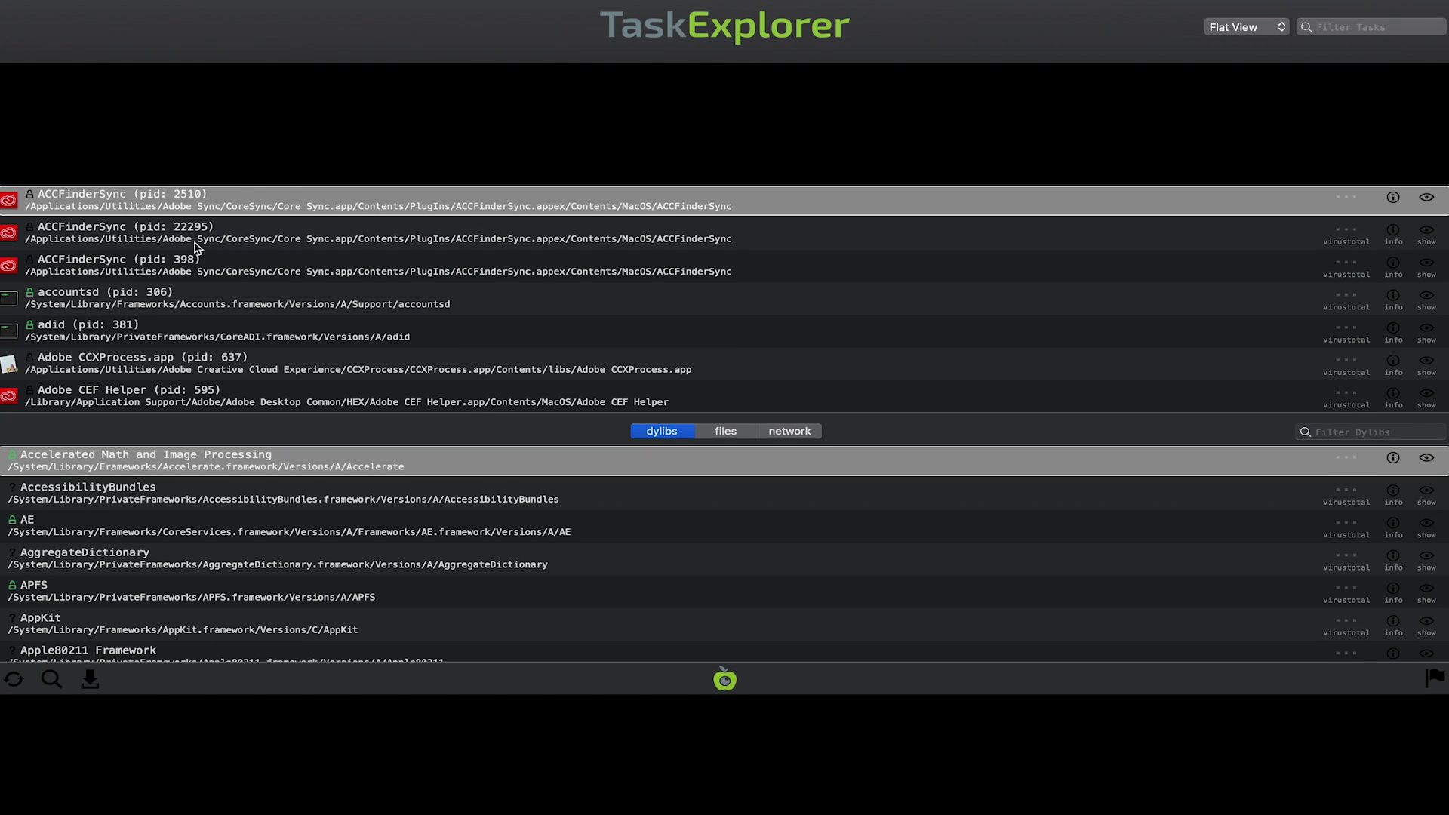
{"action": "mouse_move", "coordinate": [39, 11]}
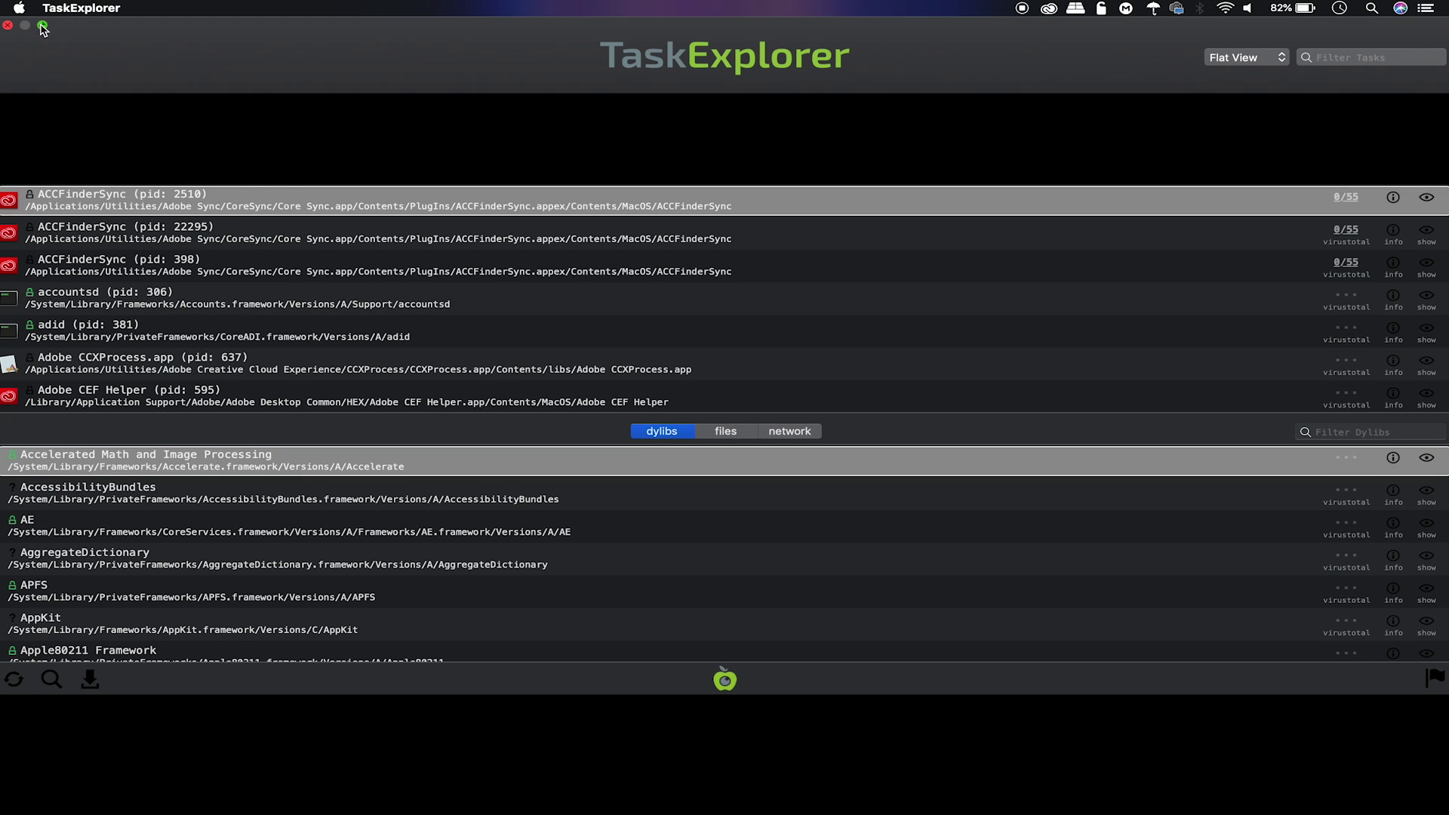
{"action": "key", "text": "ctrl+super+f"}
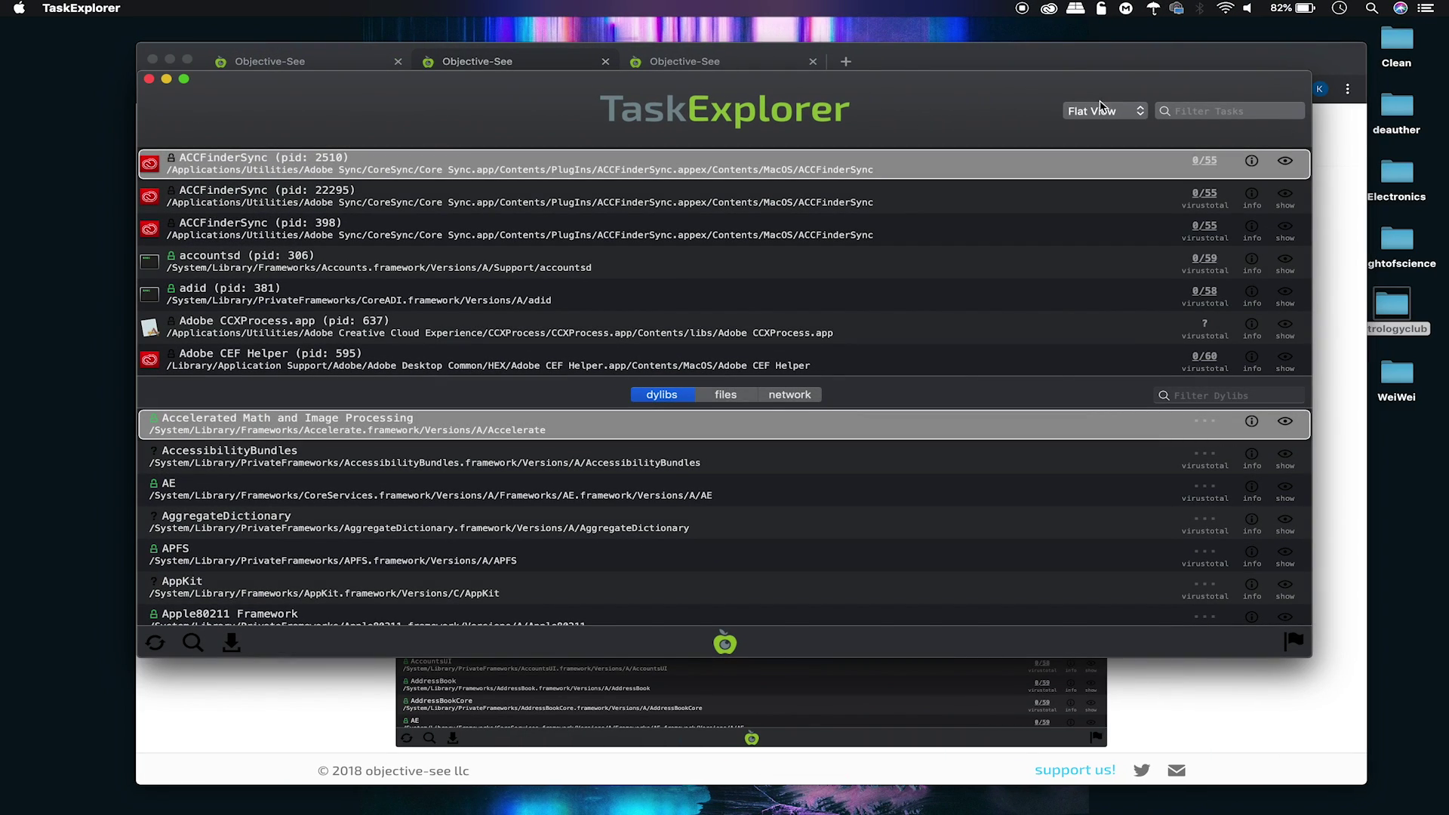
- Switch the process list to Tree View and scroll through the tree
{"action": "left_click", "coordinate": [1103, 110]}
{"action": "left_click", "coordinate": [1114, 125]}
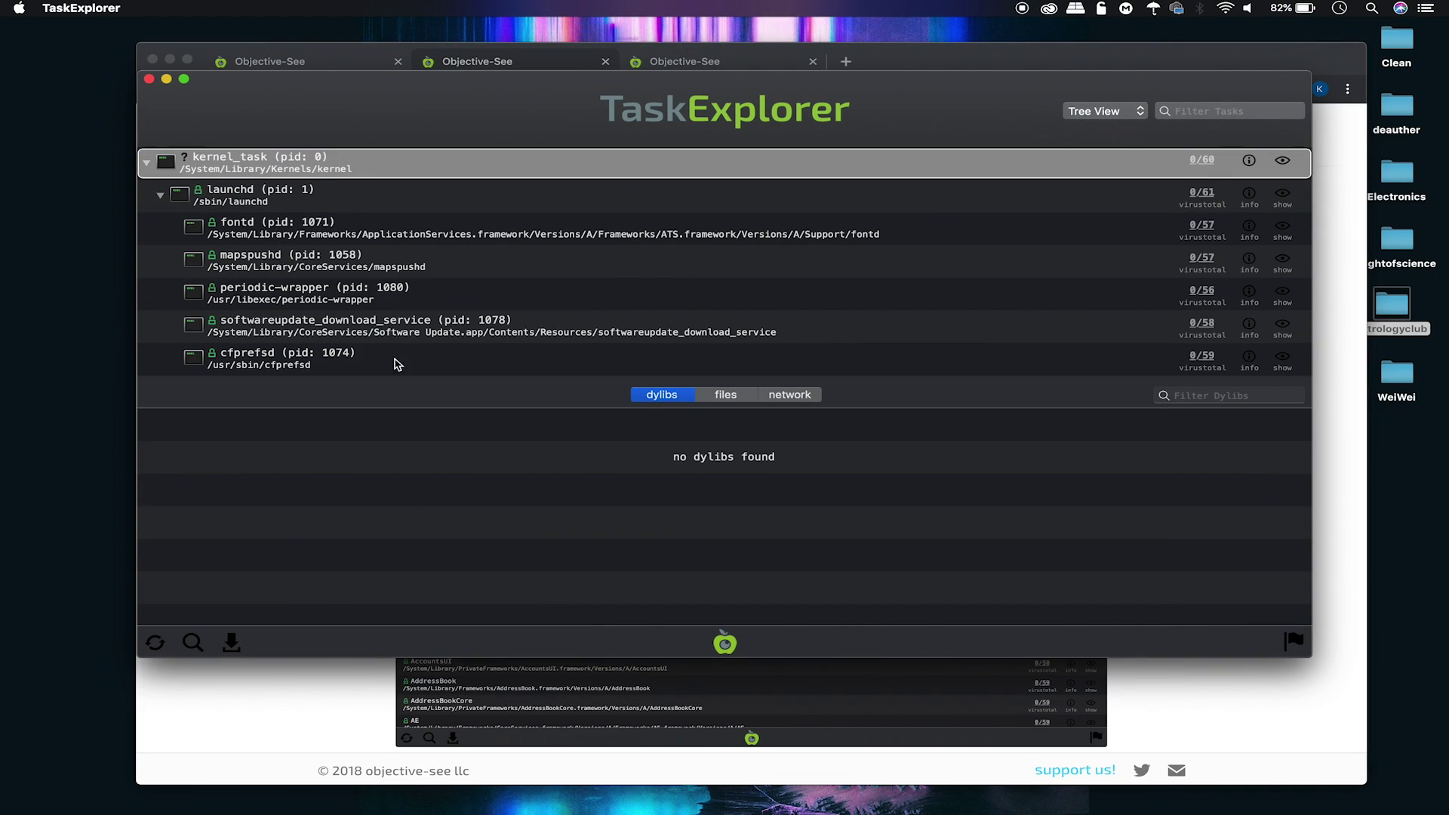
{"action": "scroll", "coordinate": [389, 293], "scroll_direction": "down", "scroll_amount": 15}
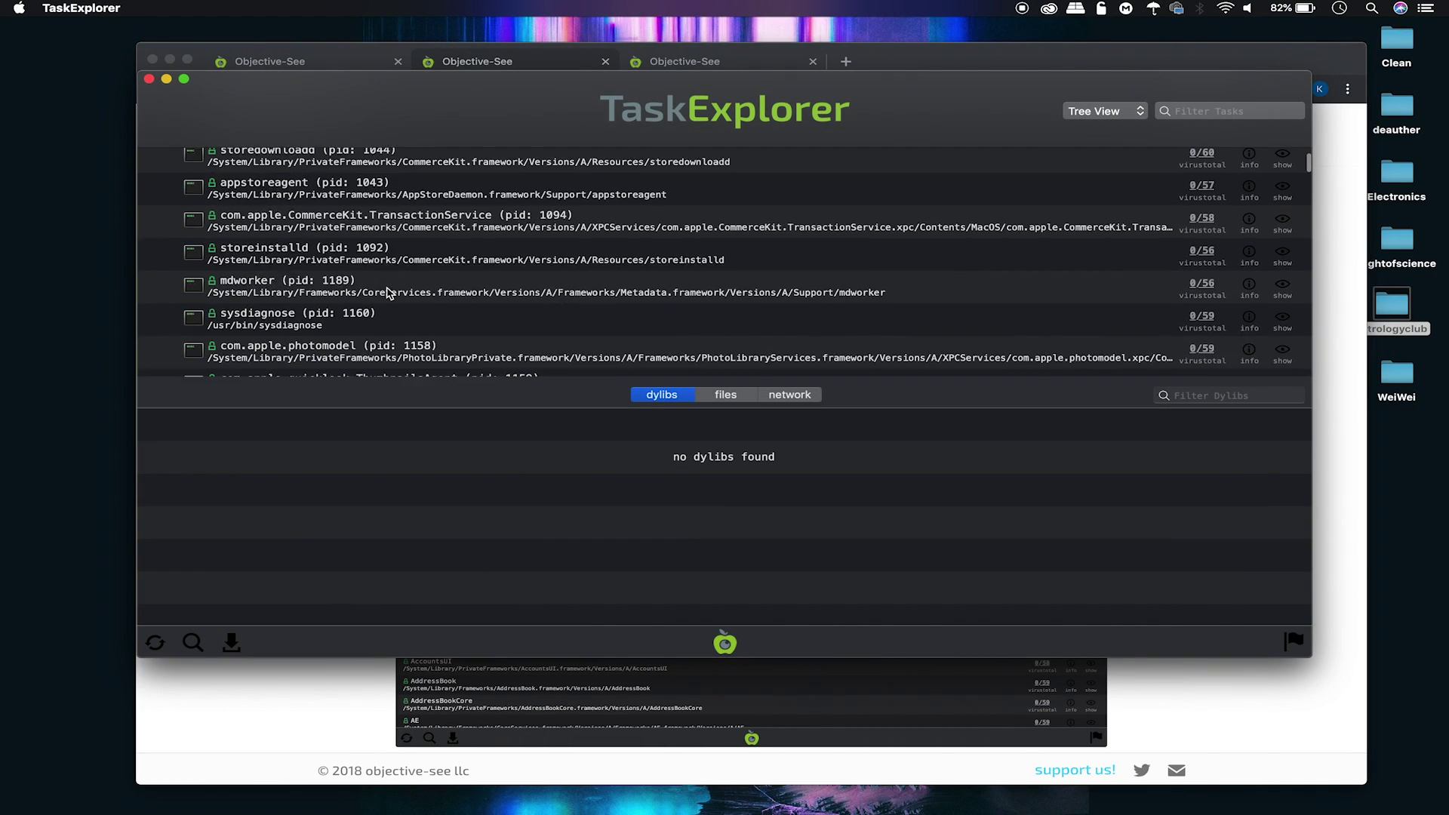
{"action": "scroll", "coordinate": [388, 293], "scroll_direction": "down", "scroll_amount": 10}
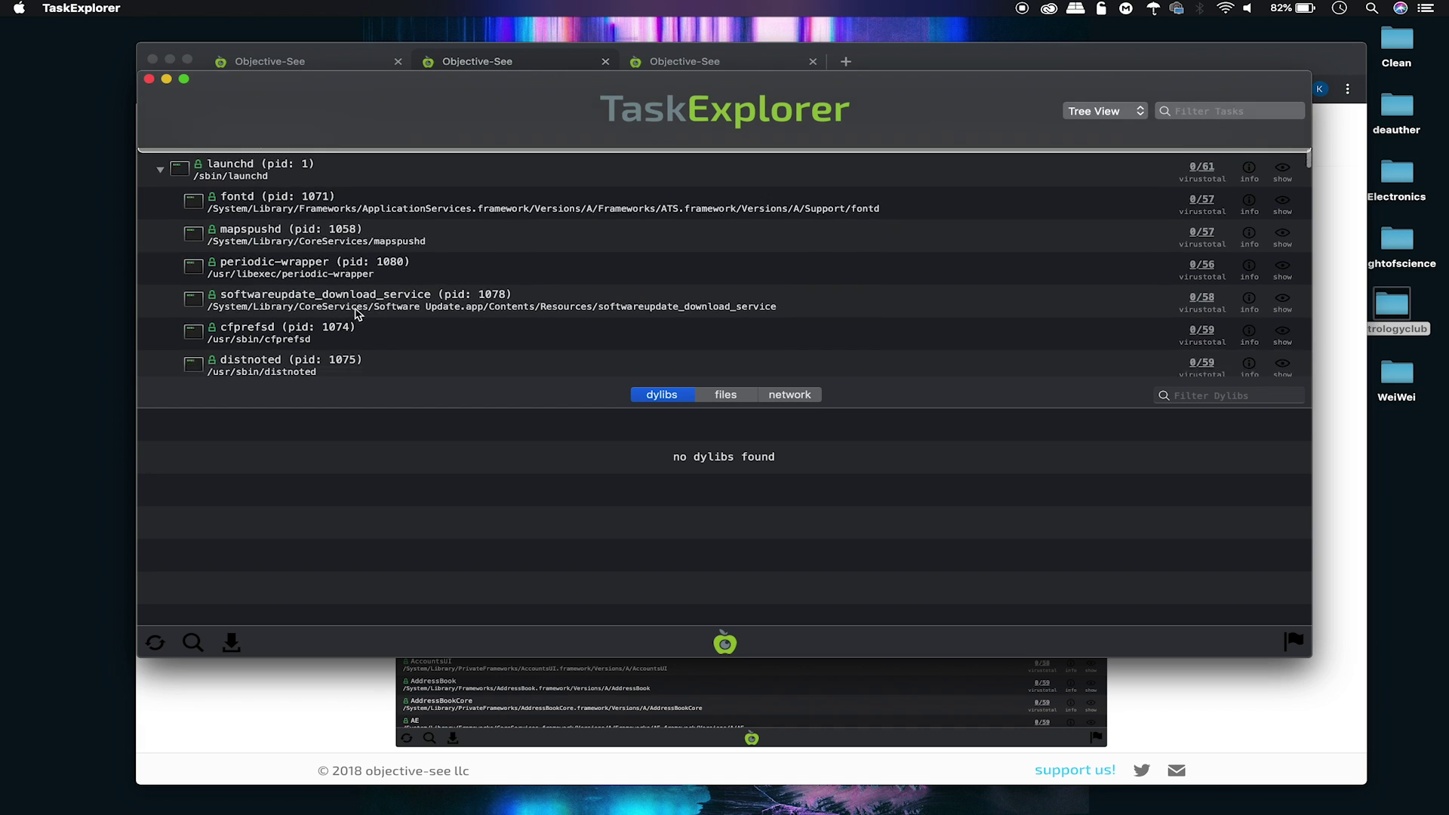
{"action": "scroll", "coordinate": [357, 313], "scroll_direction": "up", "scroll_amount": 10}
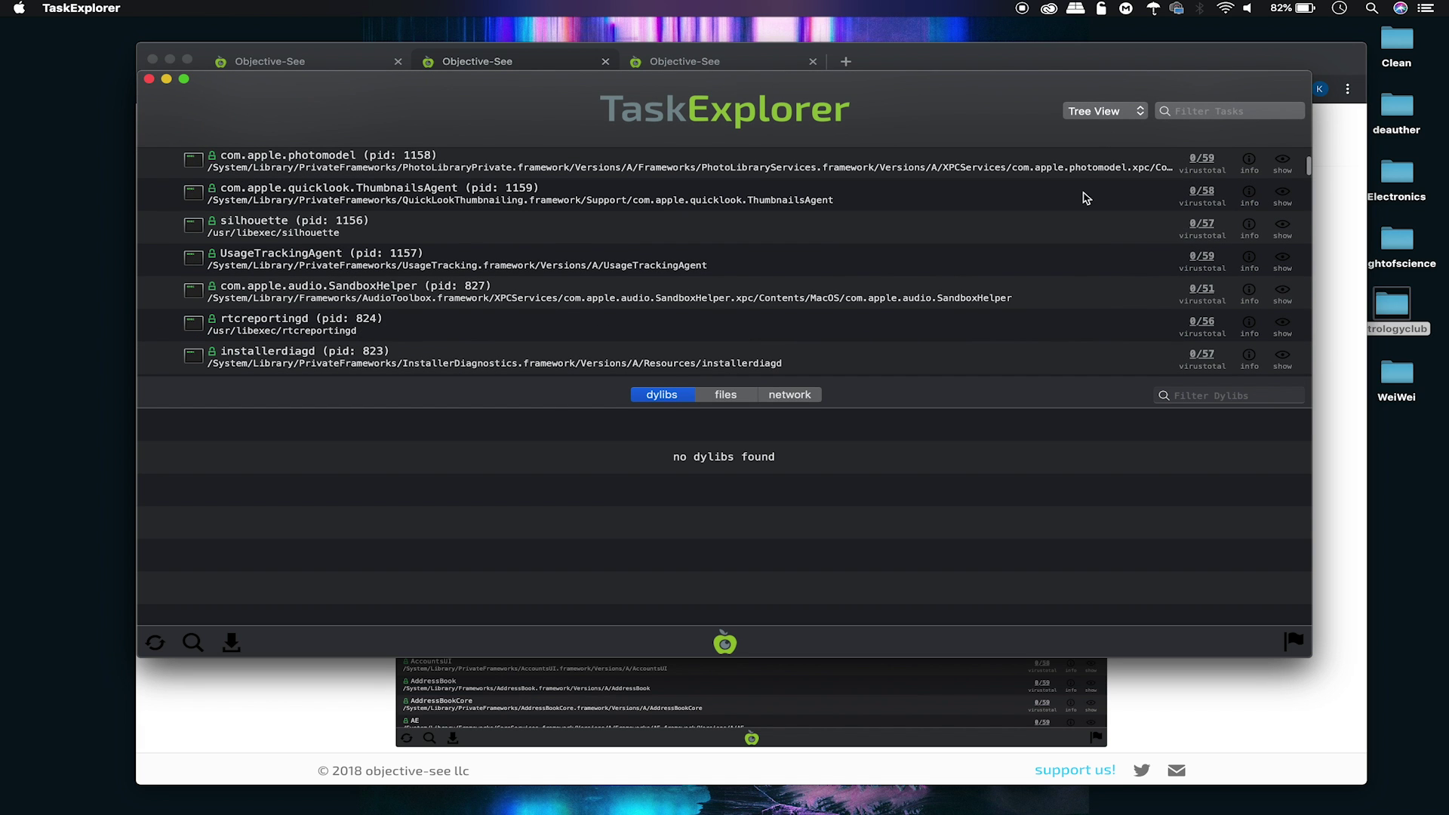
- Switch back to Flat View and scroll through the alphabetical process list
{"action": "left_click", "coordinate": [1123, 117]}
{"action": "left_click", "coordinate": [1090, 94]}
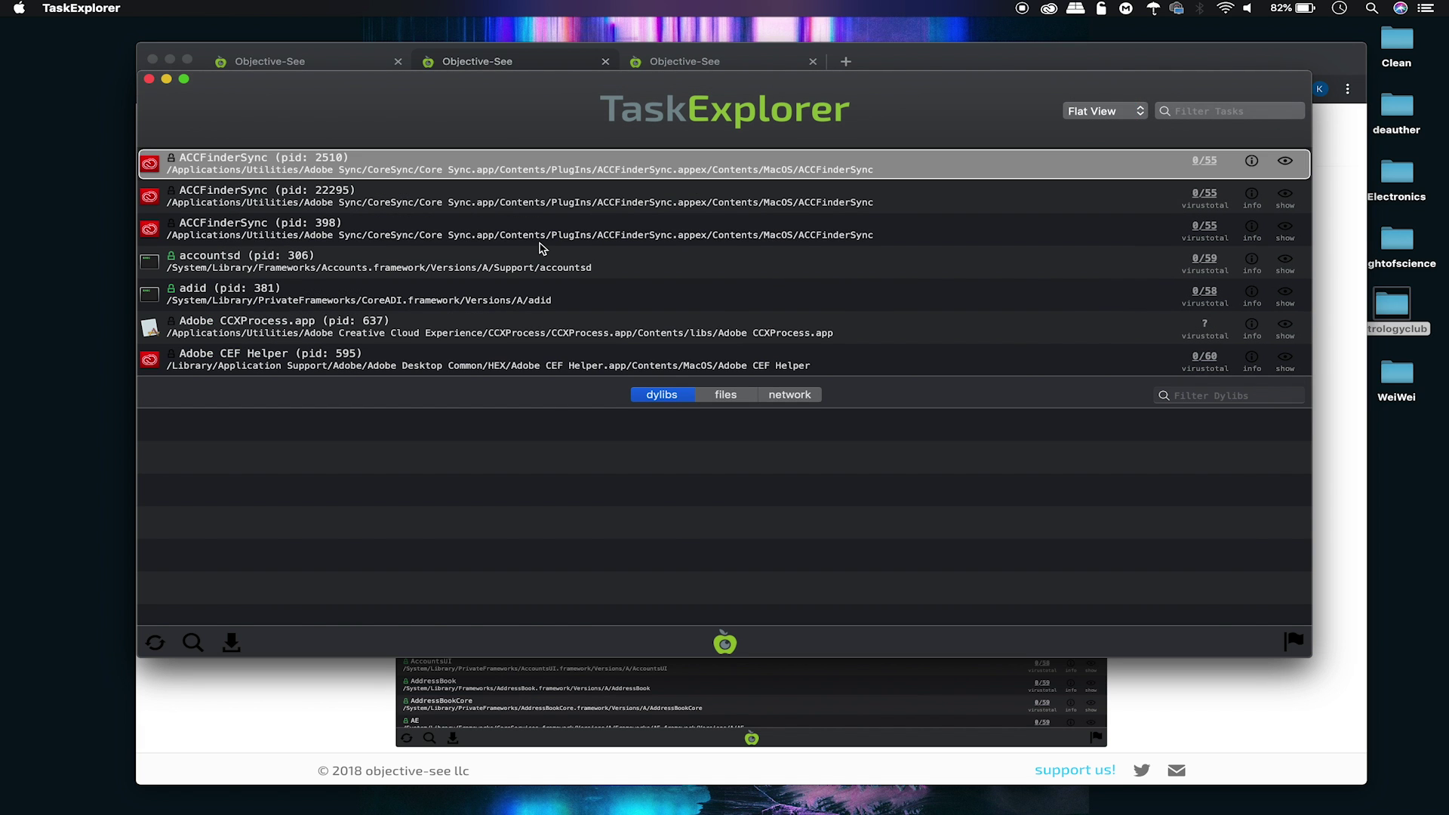
{"action": "scroll", "coordinate": [541, 248], "scroll_direction": "down", "scroll_amount": 9}
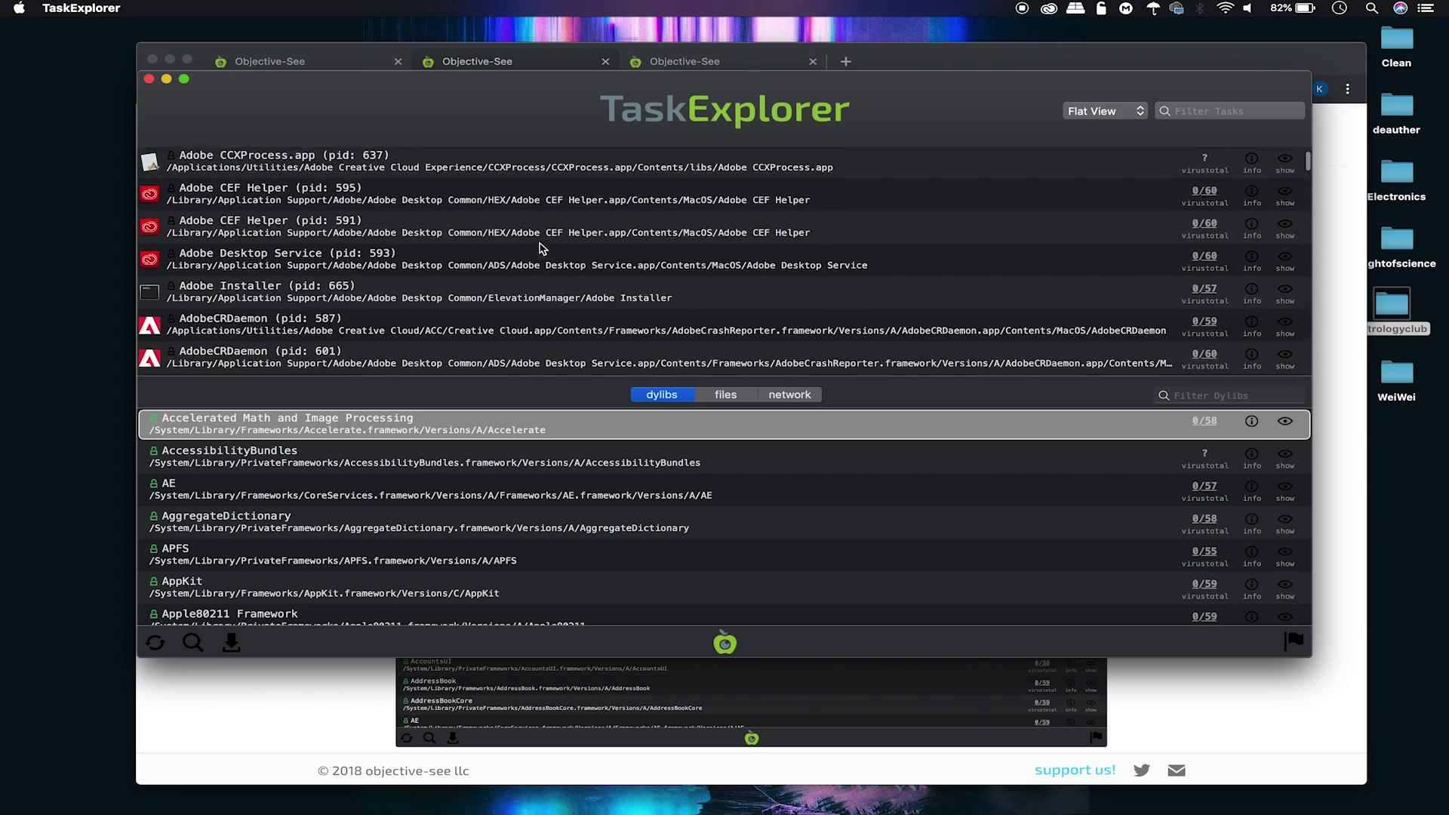
{"action": "scroll", "coordinate": [540, 247], "scroll_direction": "down", "scroll_amount": 8}
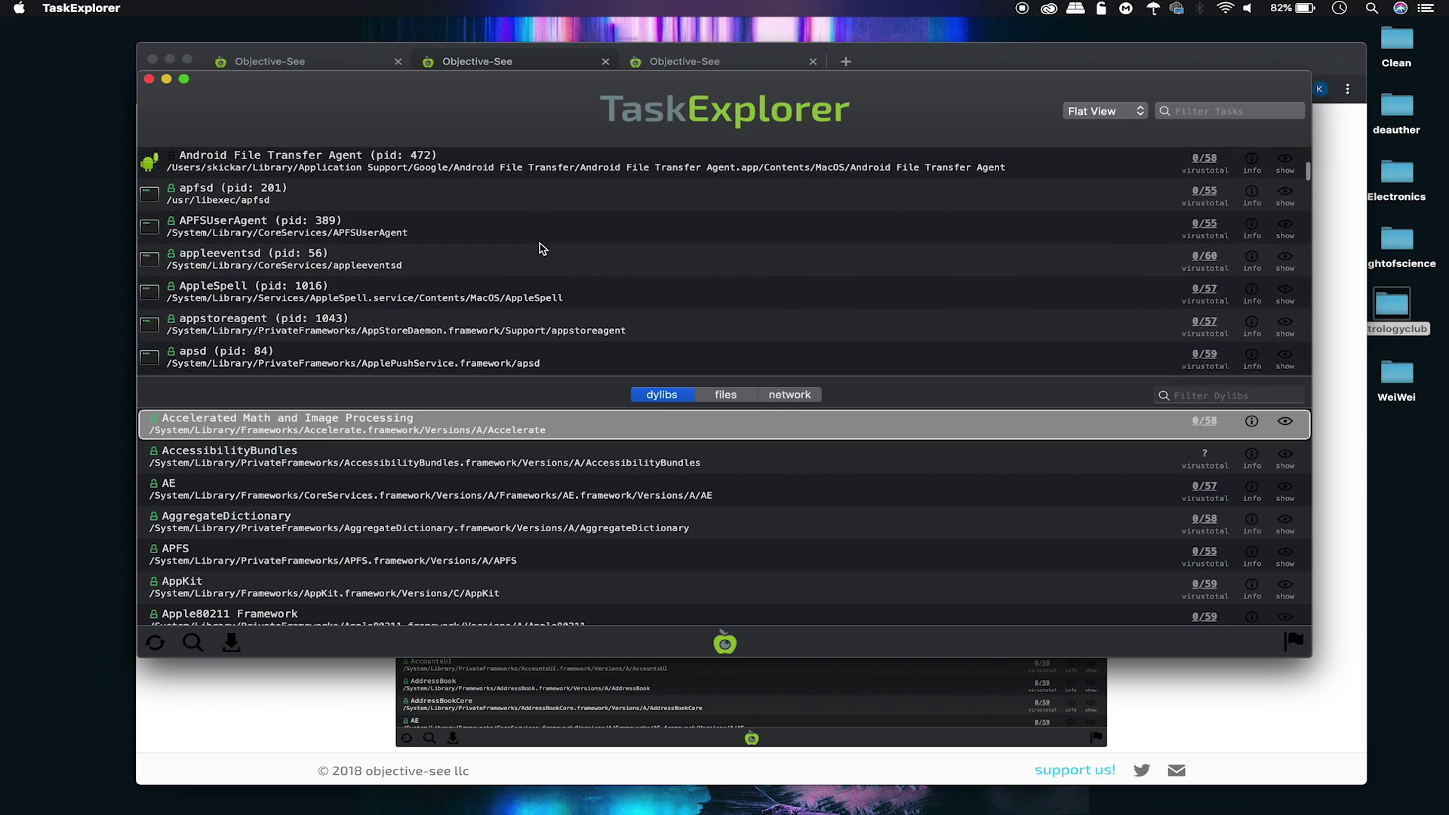
{"action": "scroll", "coordinate": [540, 247], "scroll_direction": "down", "scroll_amount": 15}
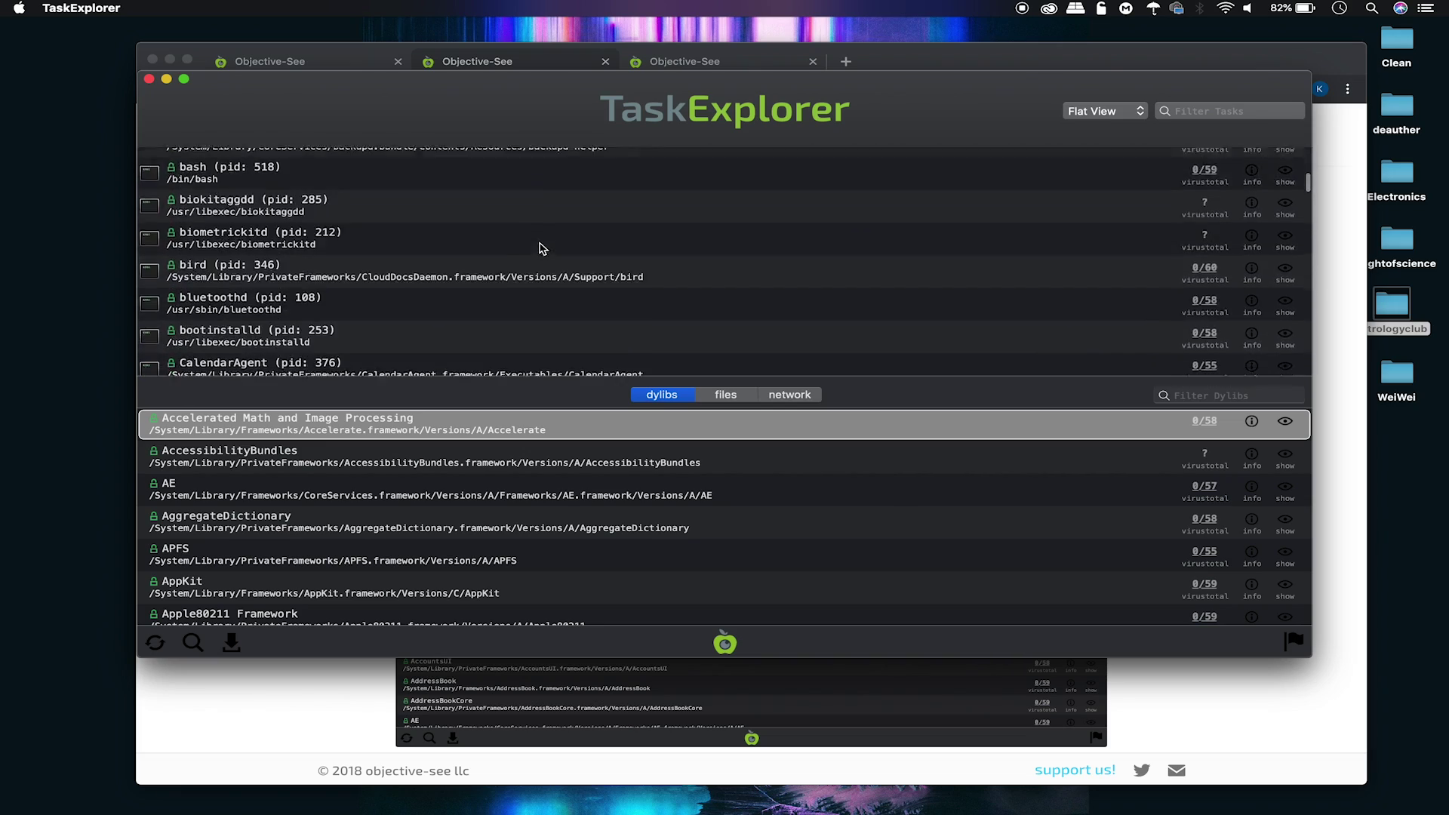
{"action": "scroll", "coordinate": [540, 247], "scroll_direction": "down", "scroll_amount": 15}
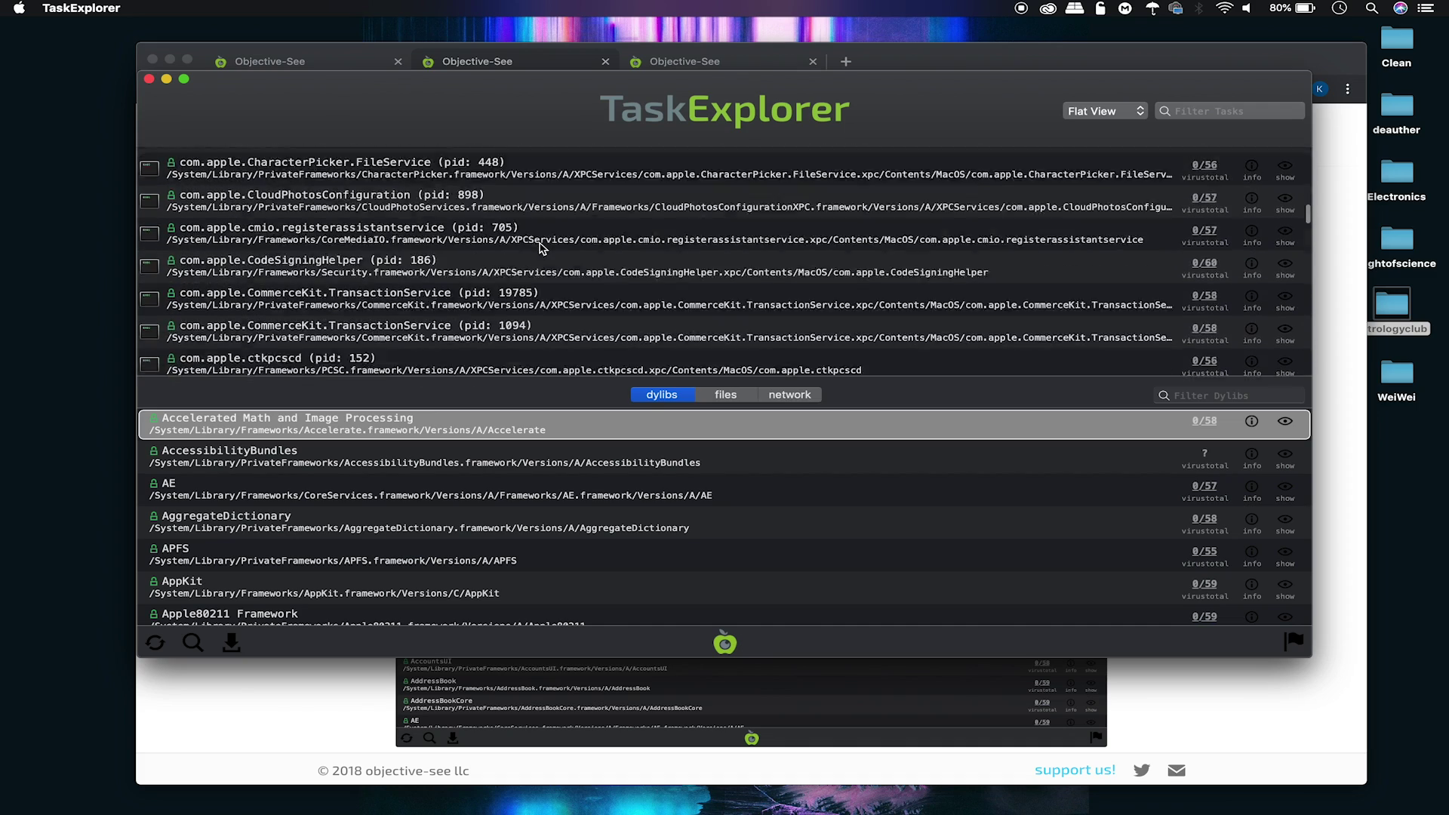
{"action": "scroll", "coordinate": [541, 247], "scroll_direction": "up", "scroll_amount": 5}
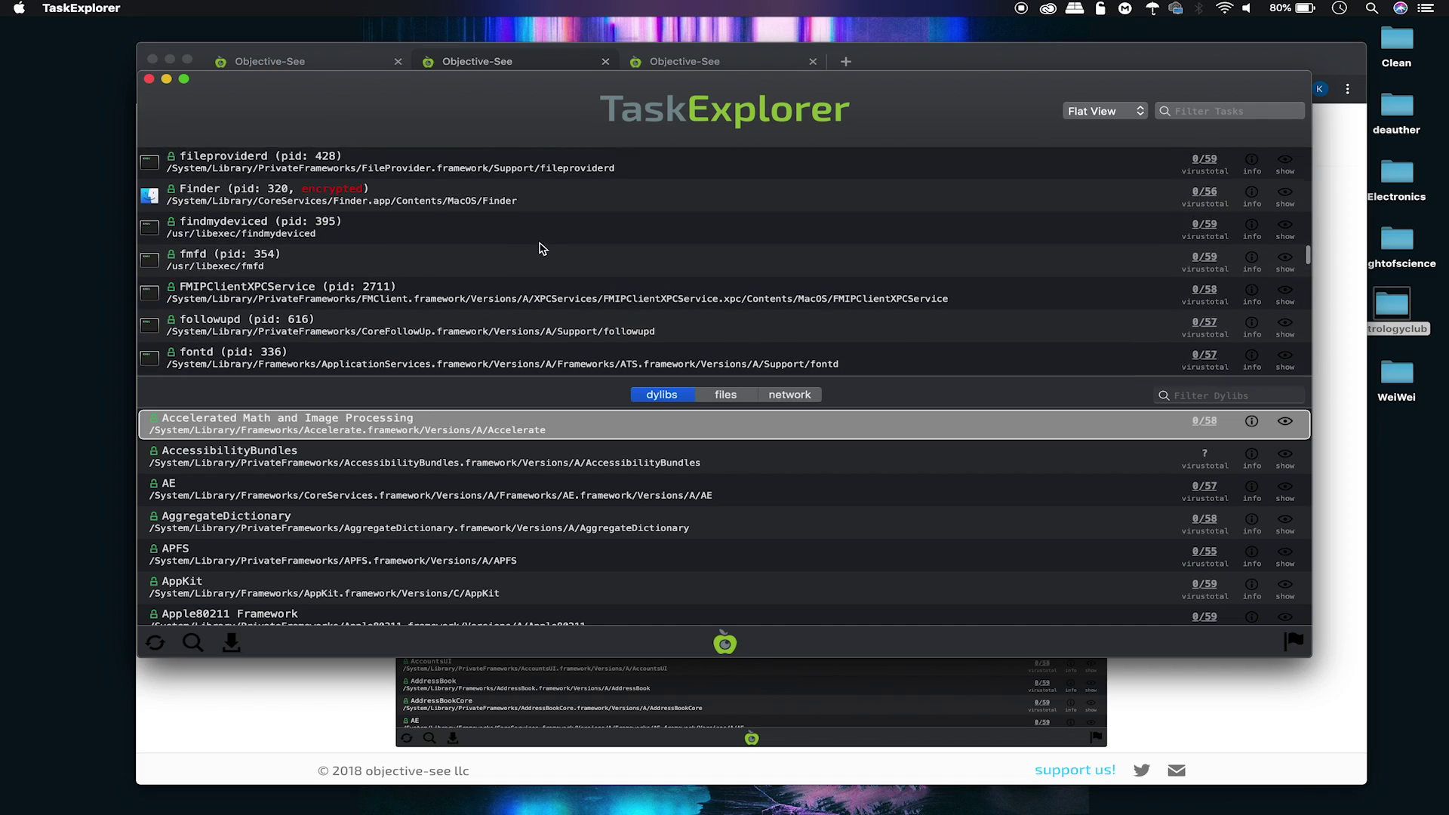
- Select the Finder process and scroll through its loaded dylibs
{"action": "left_click", "coordinate": [432, 199]}
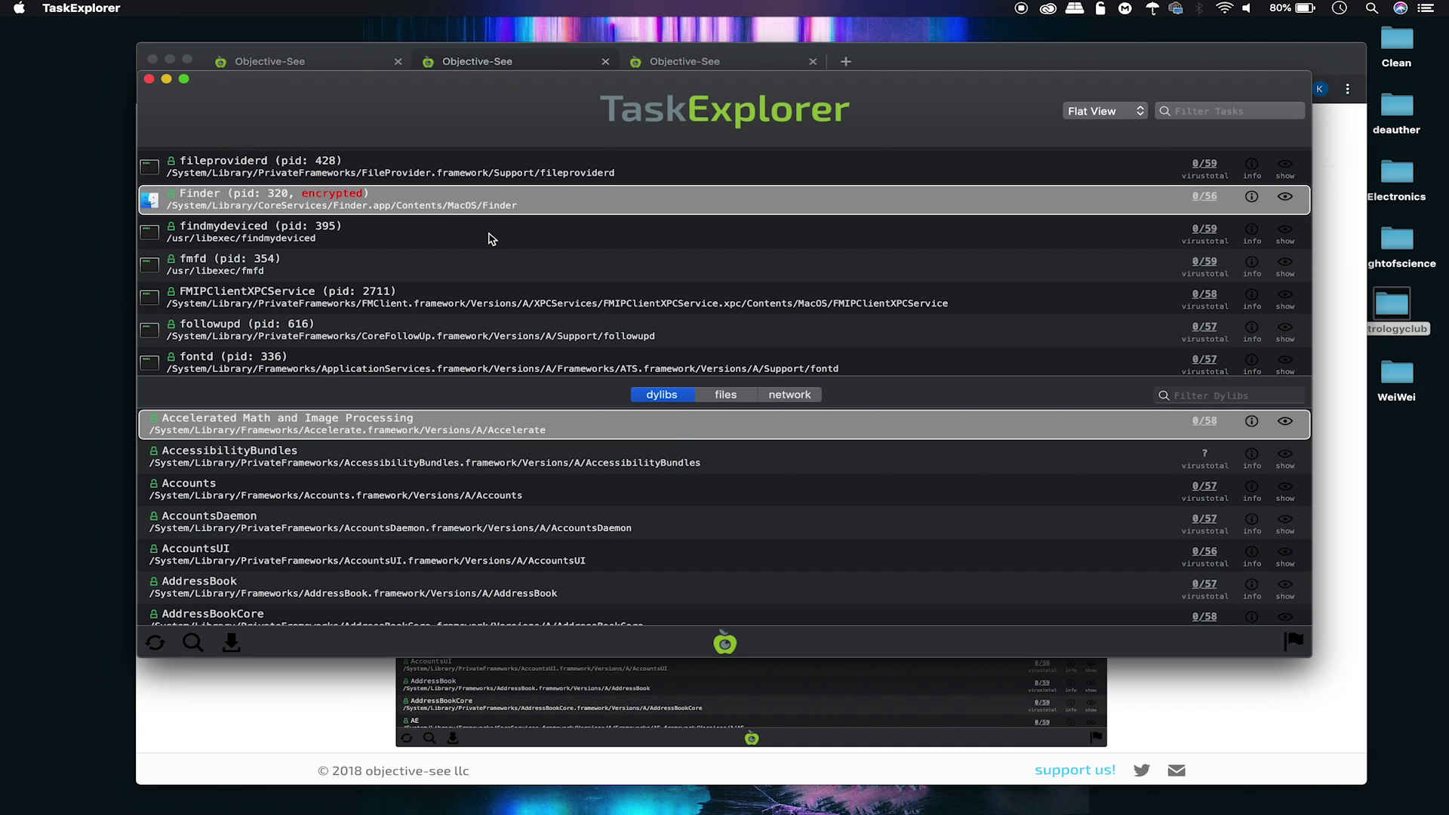
{"action": "scroll", "coordinate": [491, 238], "scroll_direction": "down", "scroll_amount": 20}
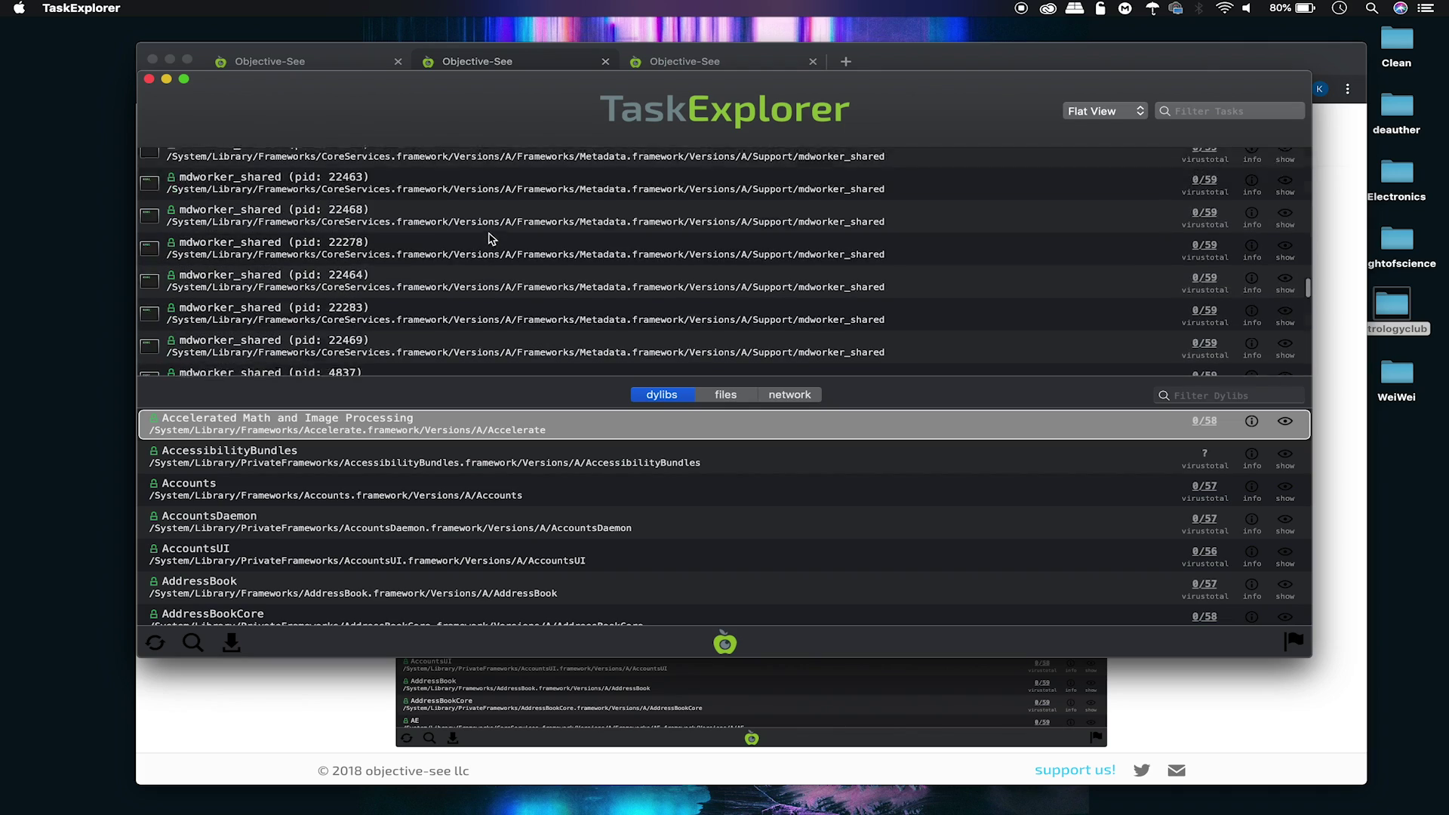
{"action": "scroll", "coordinate": [491, 238], "scroll_direction": "up", "scroll_amount": 10}
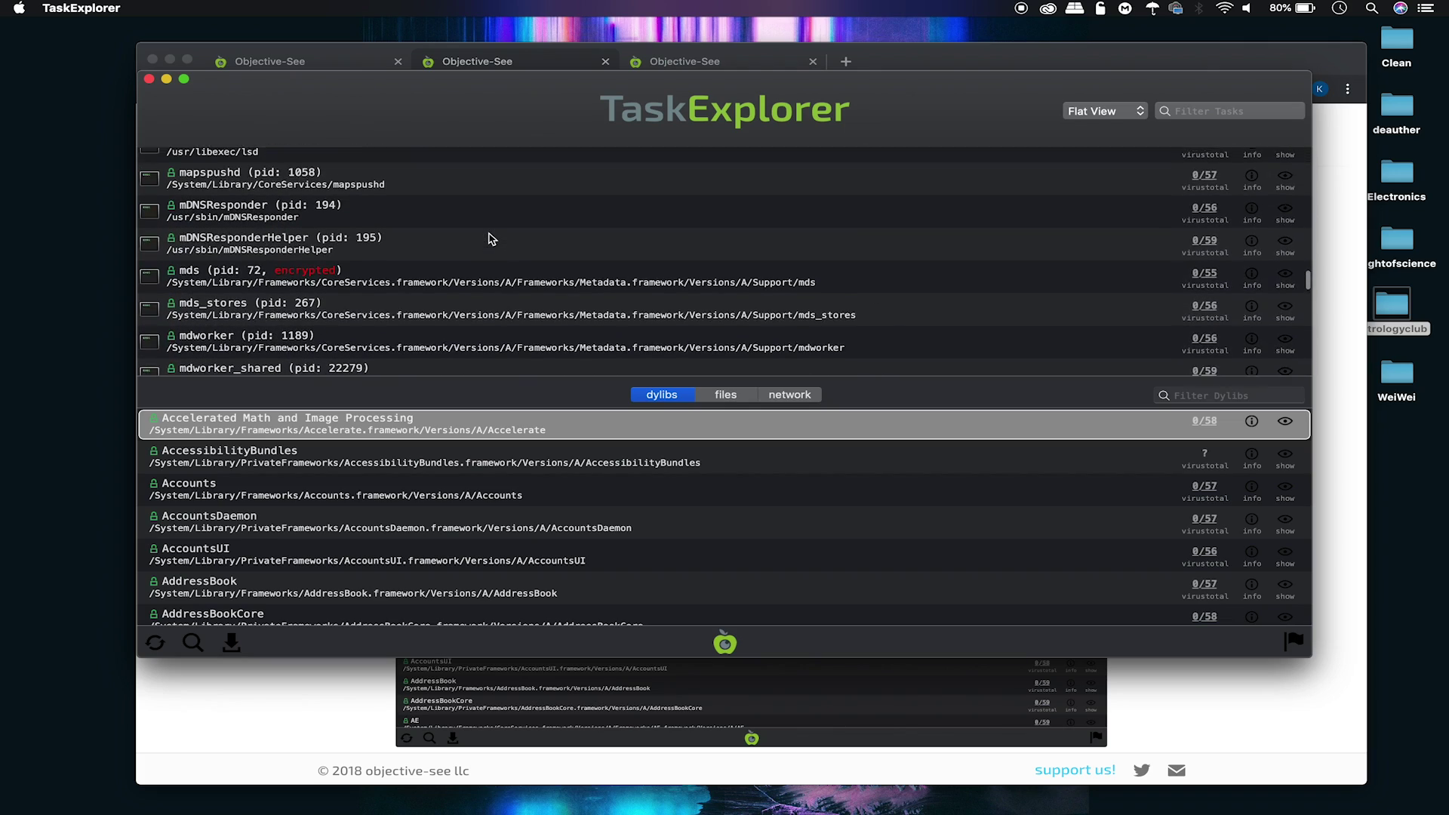
{"action": "scroll", "coordinate": [491, 237], "scroll_direction": "up", "scroll_amount": 2}
{"action": "scroll", "coordinate": [491, 237], "scroll_direction": "down", "scroll_amount": 20}
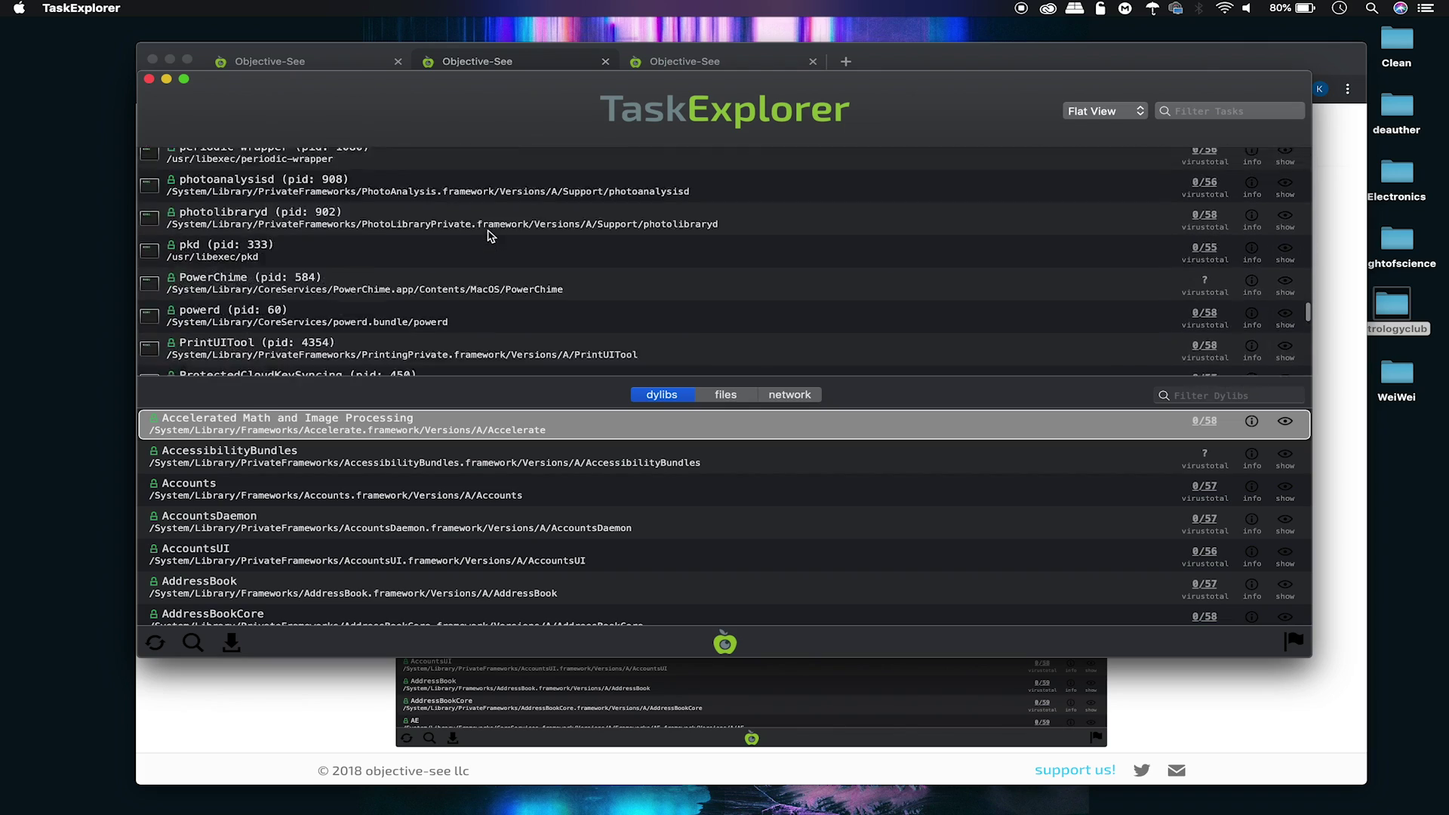
{"action": "scroll", "coordinate": [491, 237], "scroll_direction": "down", "scroll_amount": 20}
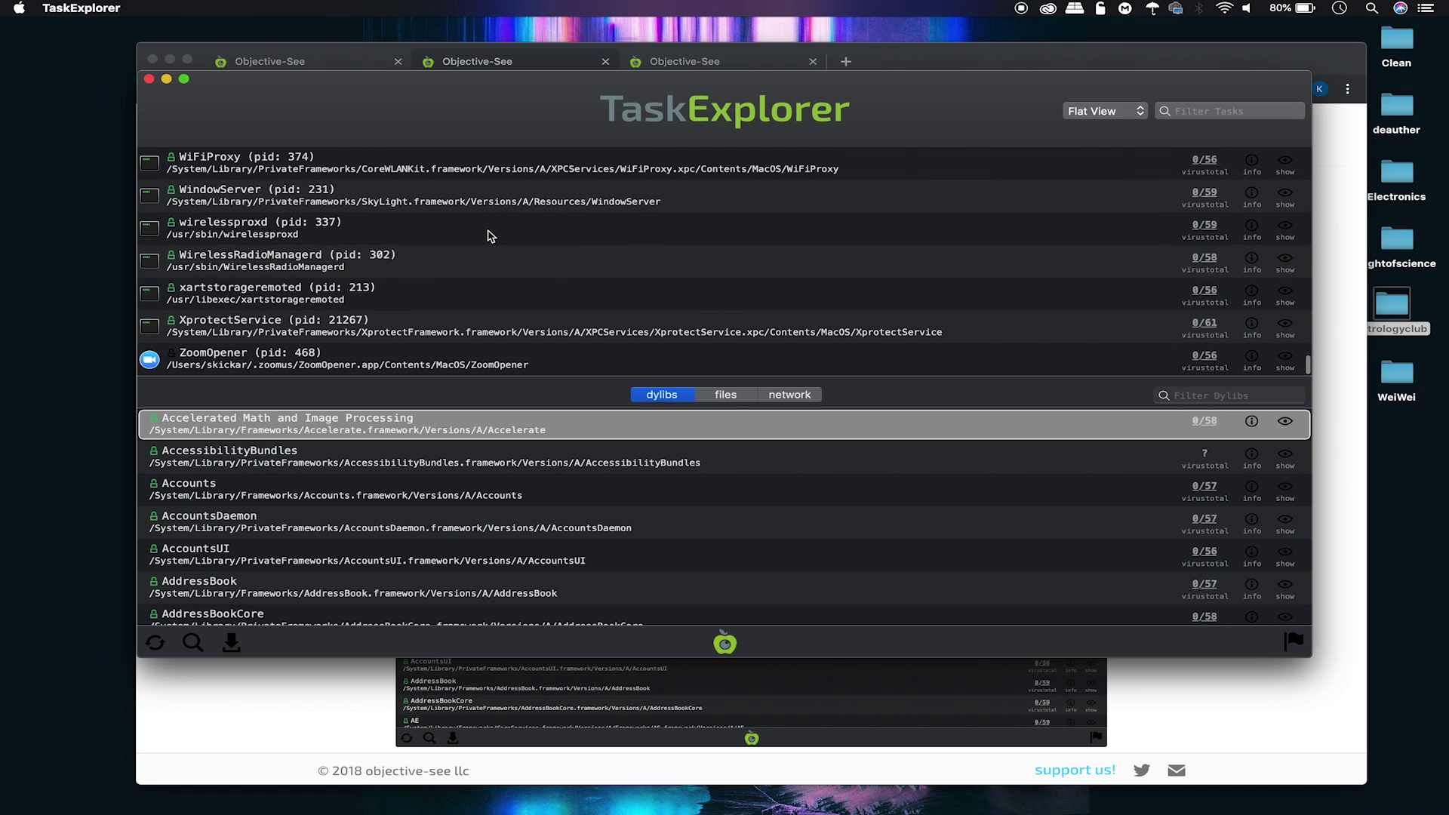
{"action": "scroll", "coordinate": [487, 236], "scroll_direction": "up", "scroll_amount": 15}
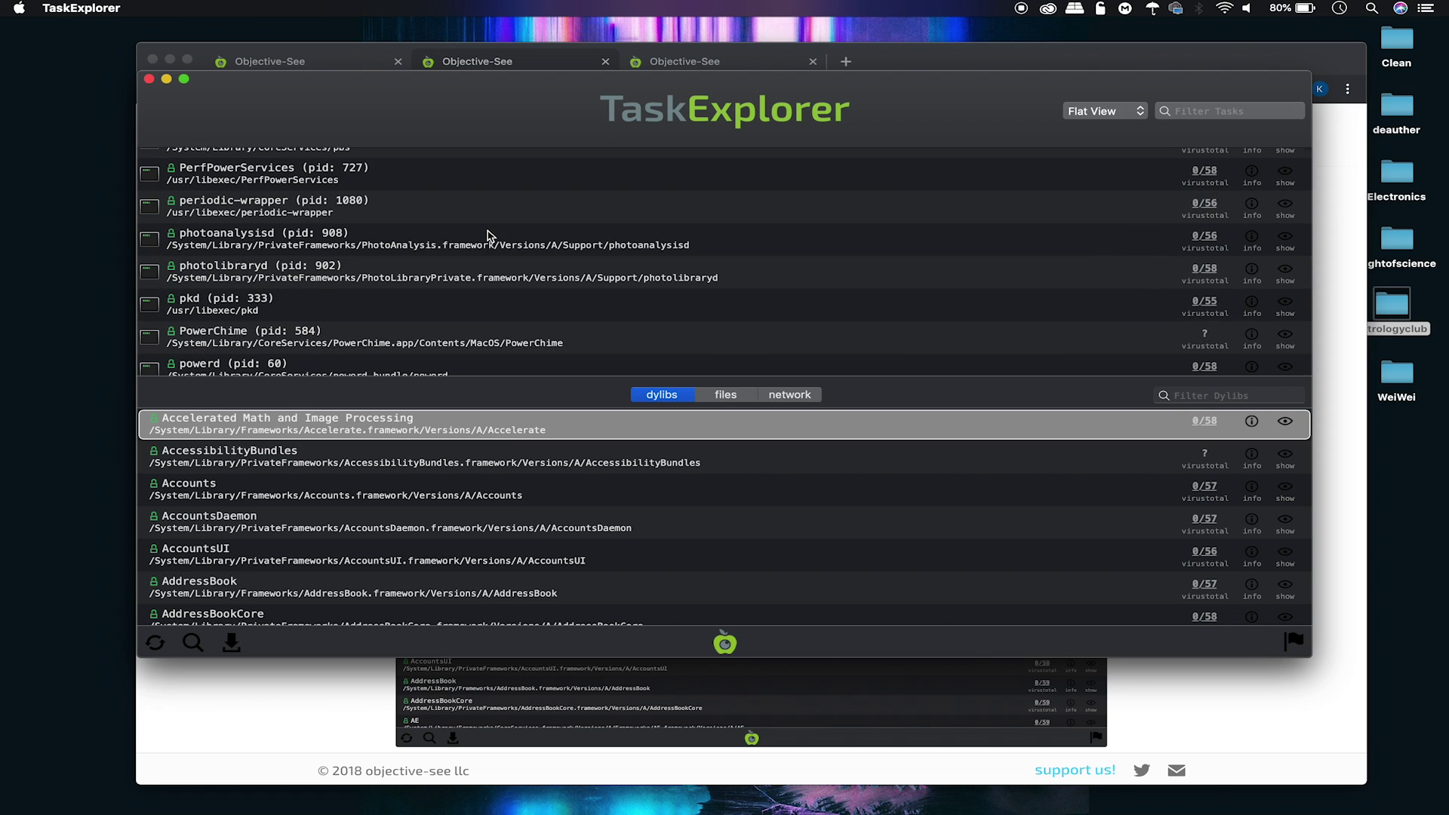
{"action": "scroll", "coordinate": [487, 236], "scroll_direction": "down", "scroll_amount": 10}
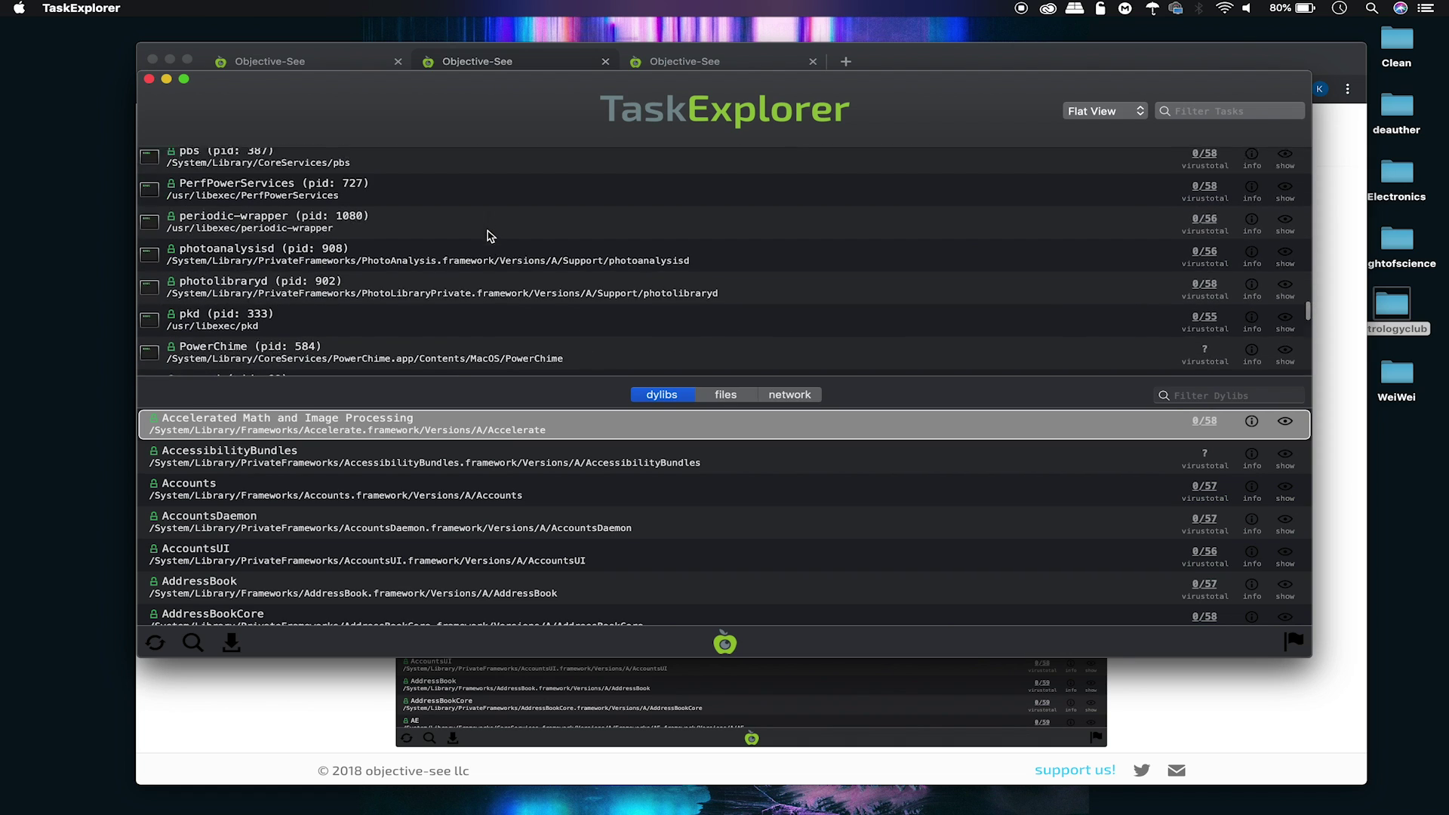
{"action": "scroll", "coordinate": [488, 236], "scroll_direction": "down", "scroll_amount": 8}
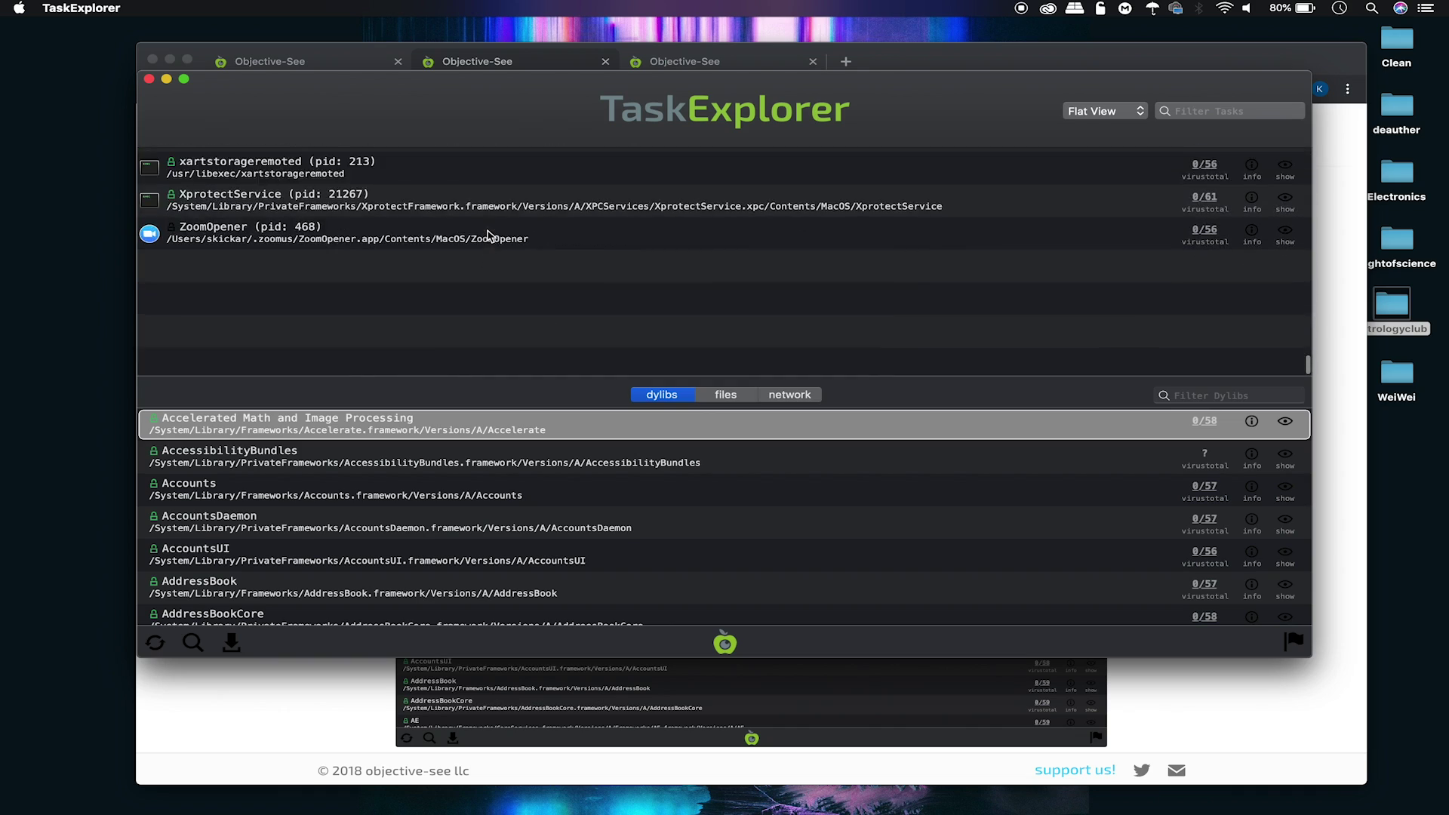
{"action": "scroll", "coordinate": [488, 236], "scroll_direction": "down", "scroll_amount": 6}
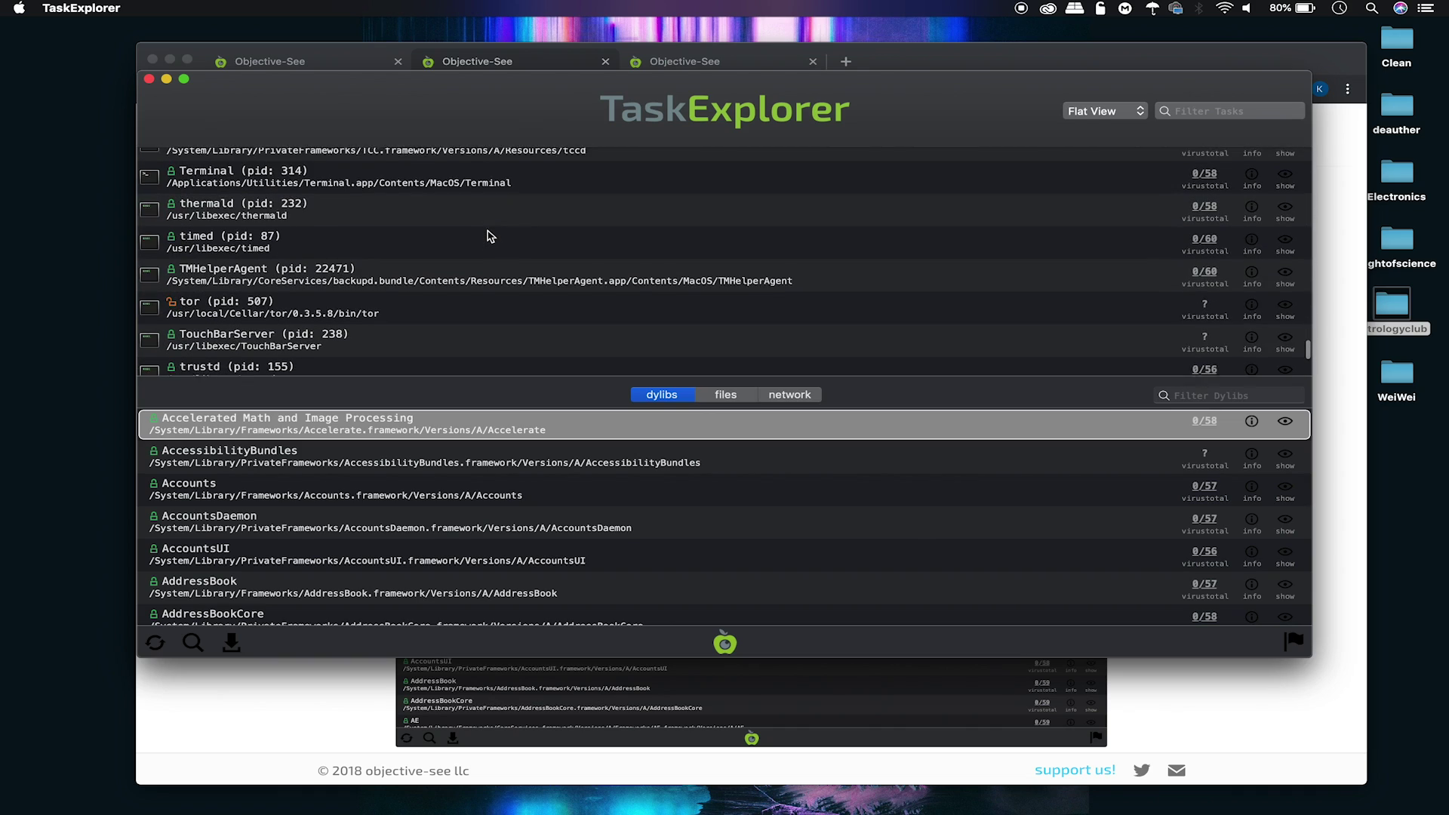
- Inspect the tor process, then select SystemUIServer
{"action": "left_click", "coordinate": [315, 259]}
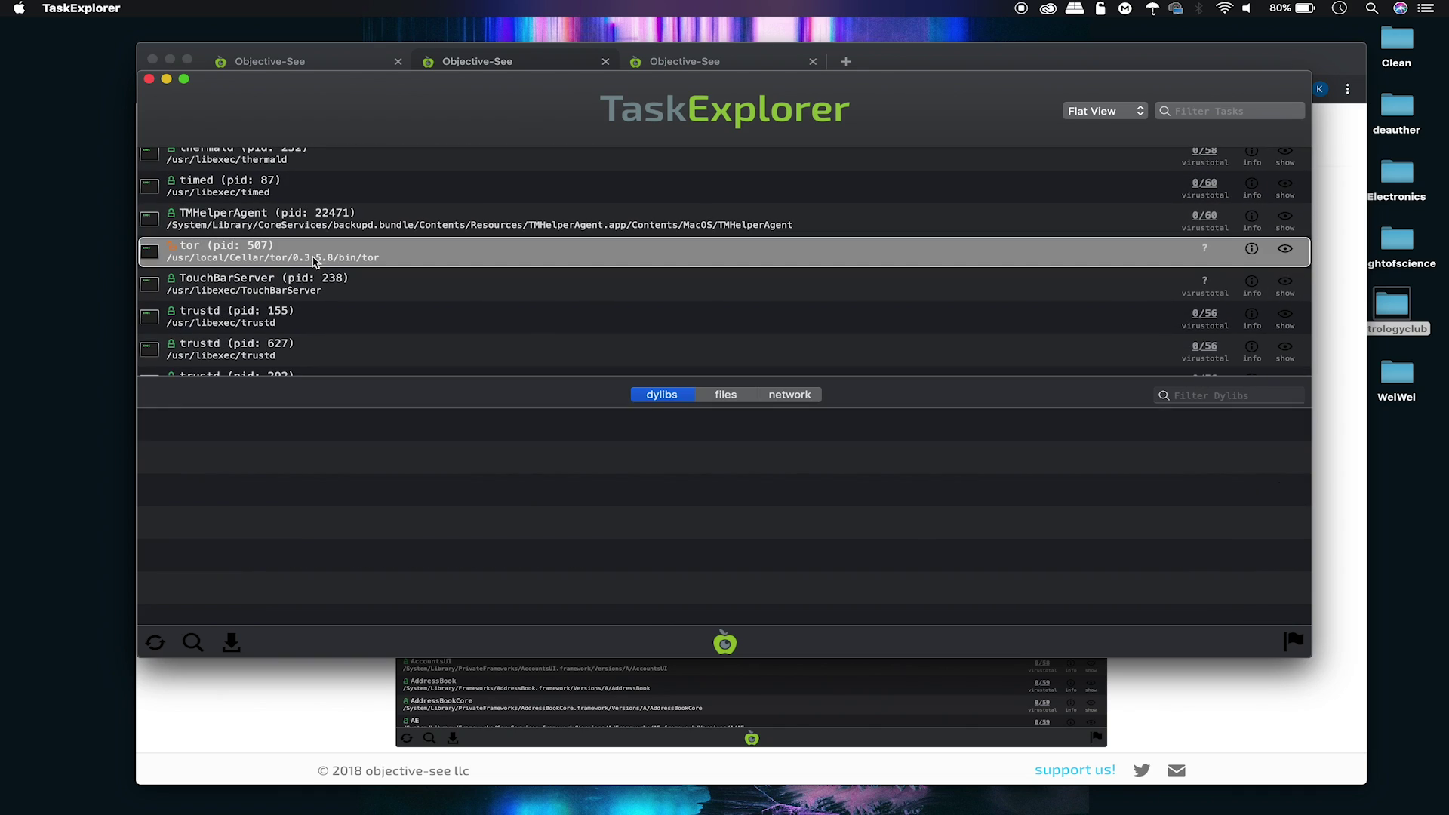
{"action": "scroll", "coordinate": [491, 255], "scroll_direction": "up", "scroll_amount": 5}
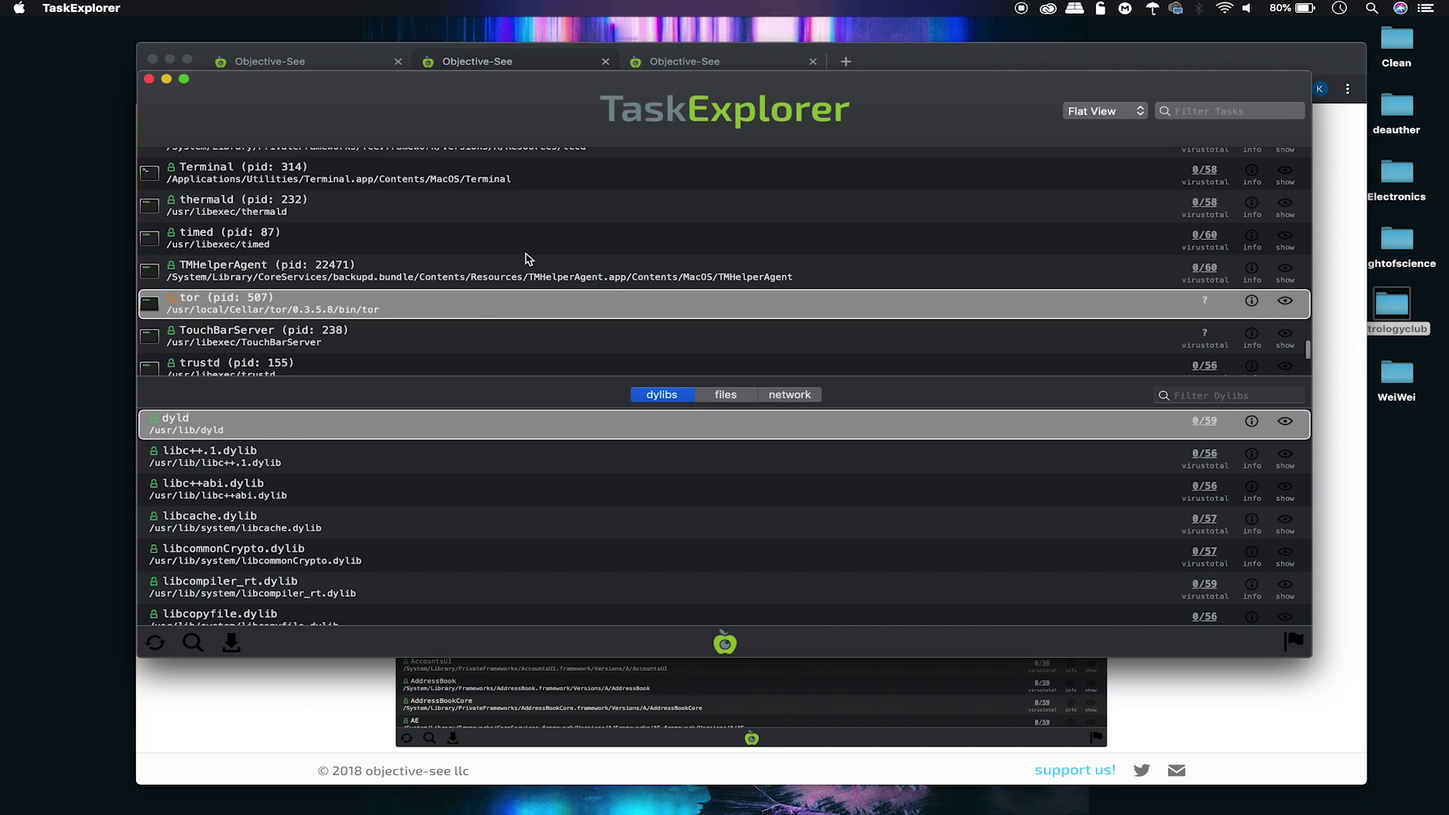
{"action": "left_click", "coordinate": [480, 215]}
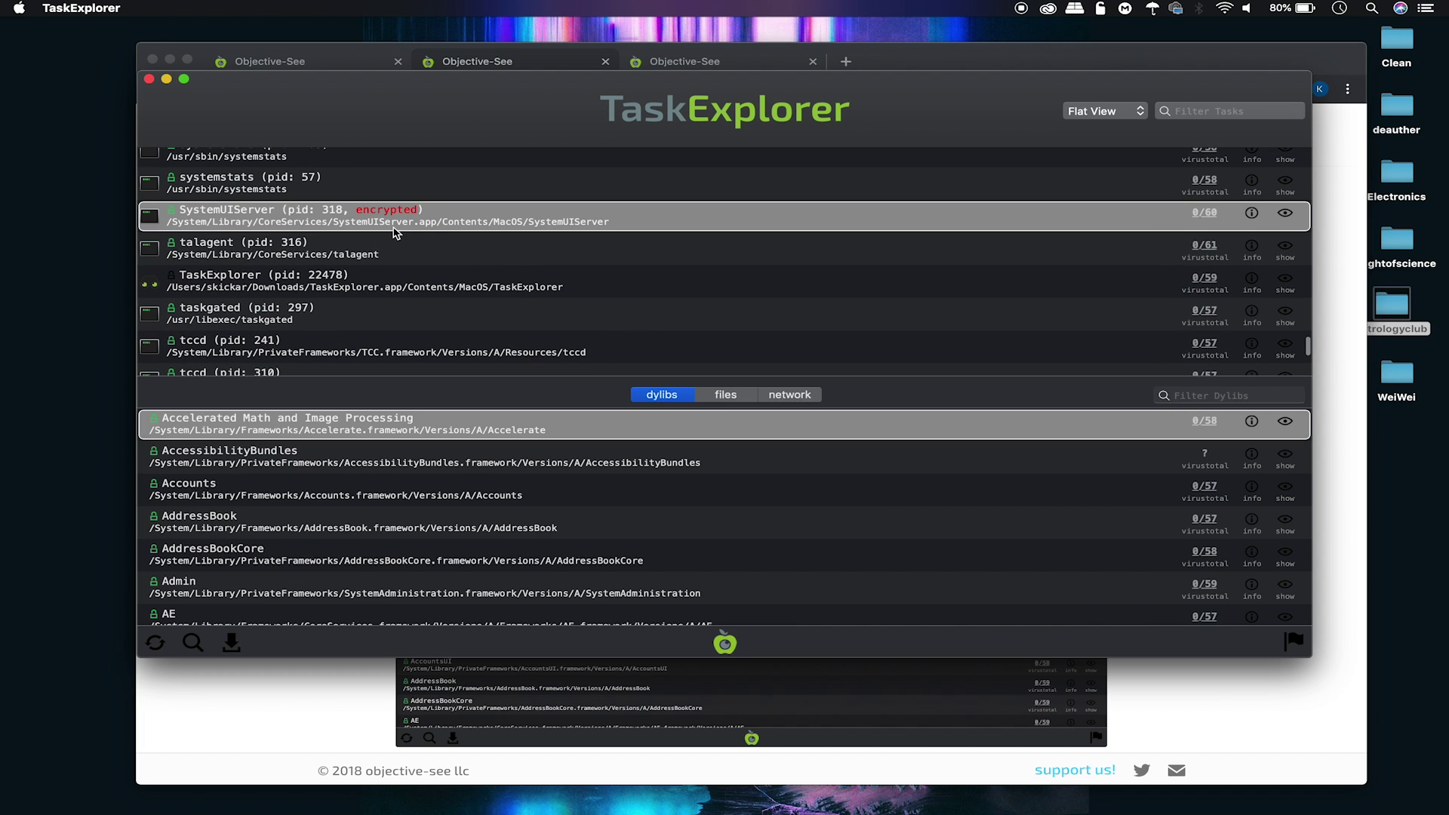
- Review SystemUIServer's open files, network connections, and file signing details
{"action": "left_click", "coordinate": [722, 395]}
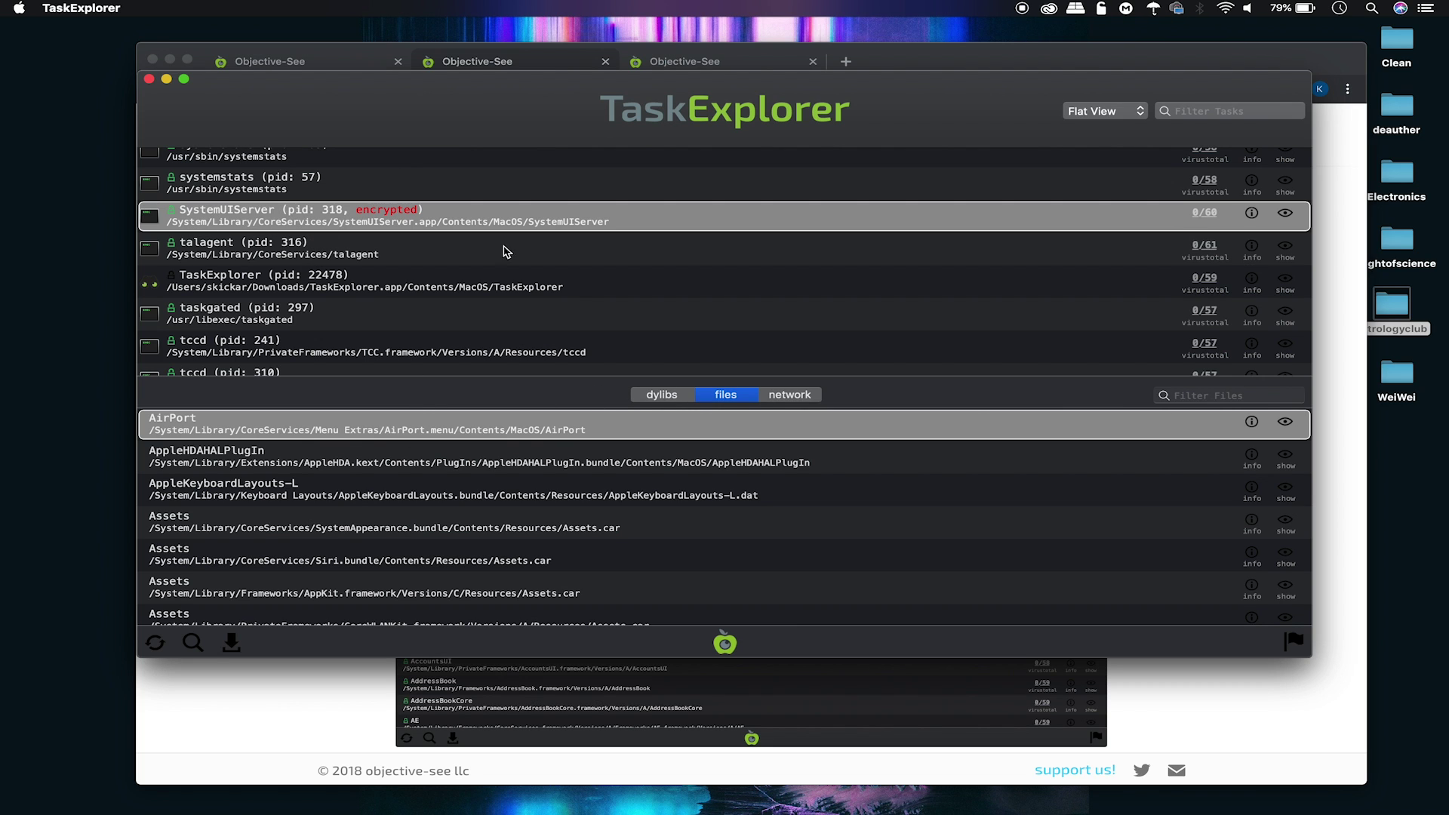
{"action": "left_click", "coordinate": [771, 397]}
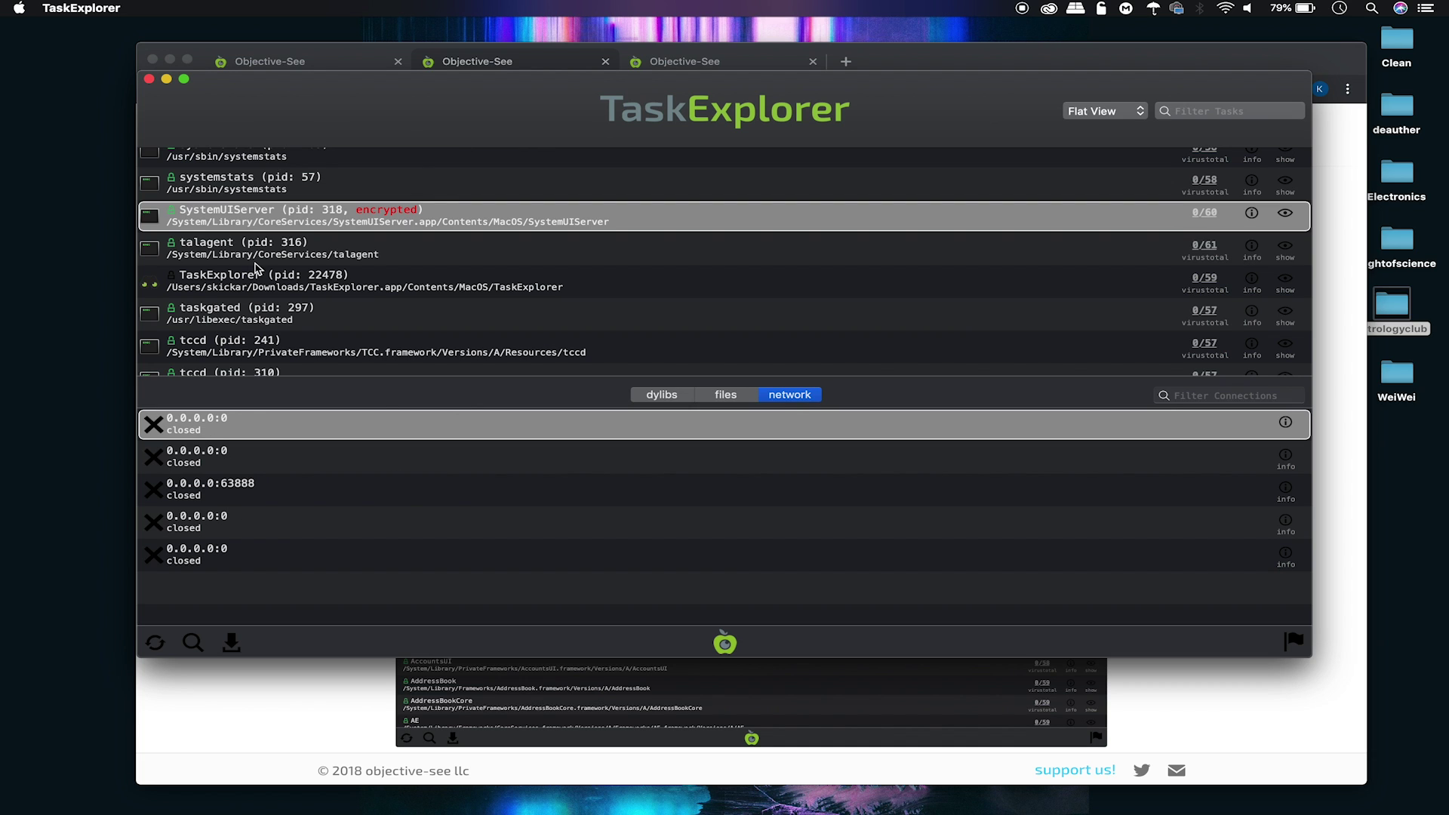
{"action": "left_click", "coordinate": [304, 224]}
{"action": "left_click", "coordinate": [1252, 215]}
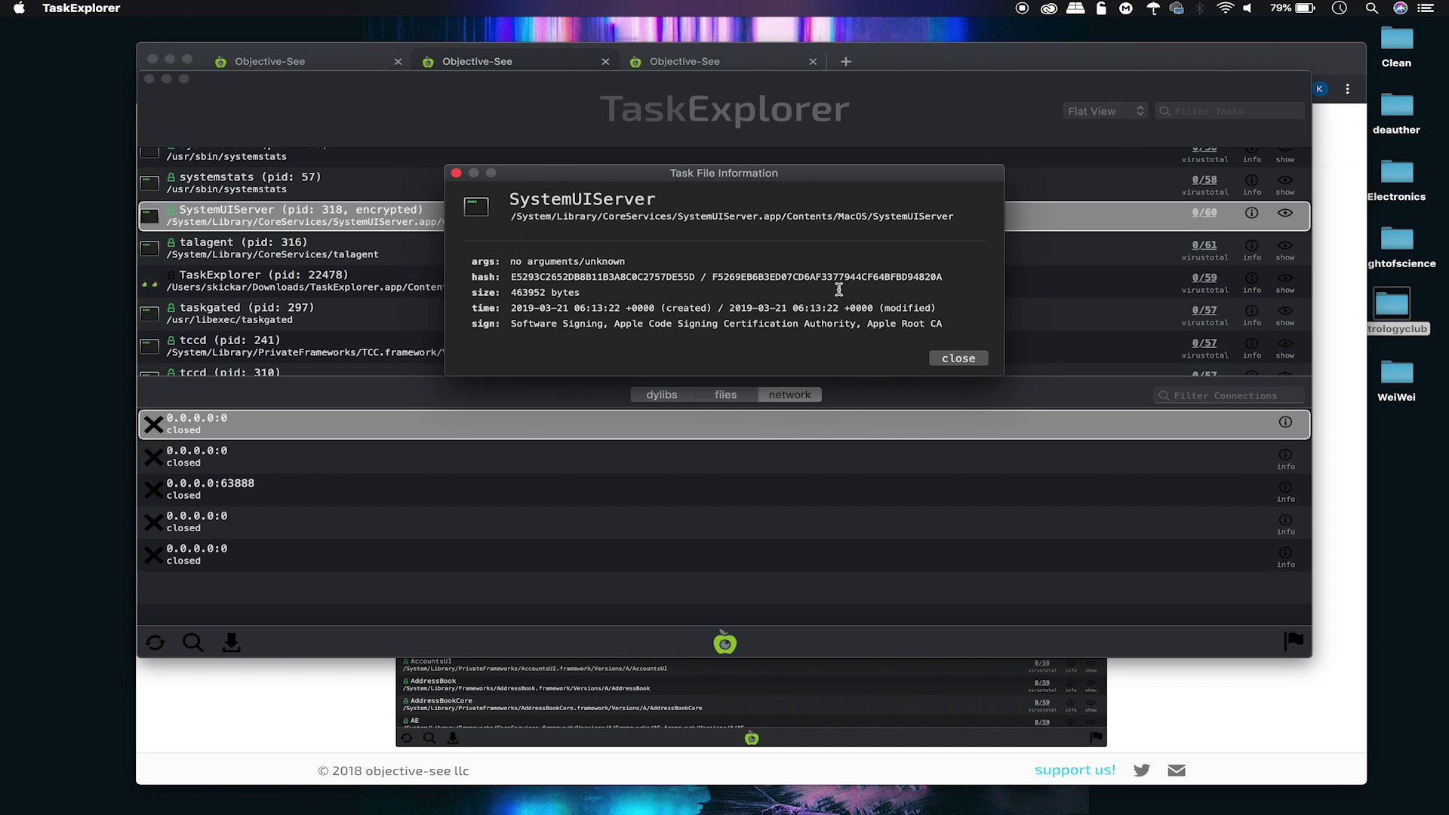
- Close the SystemUIServer details and select the mds process in TaskExplorer's task list
{"action": "left_click", "coordinate": [457, 174]}
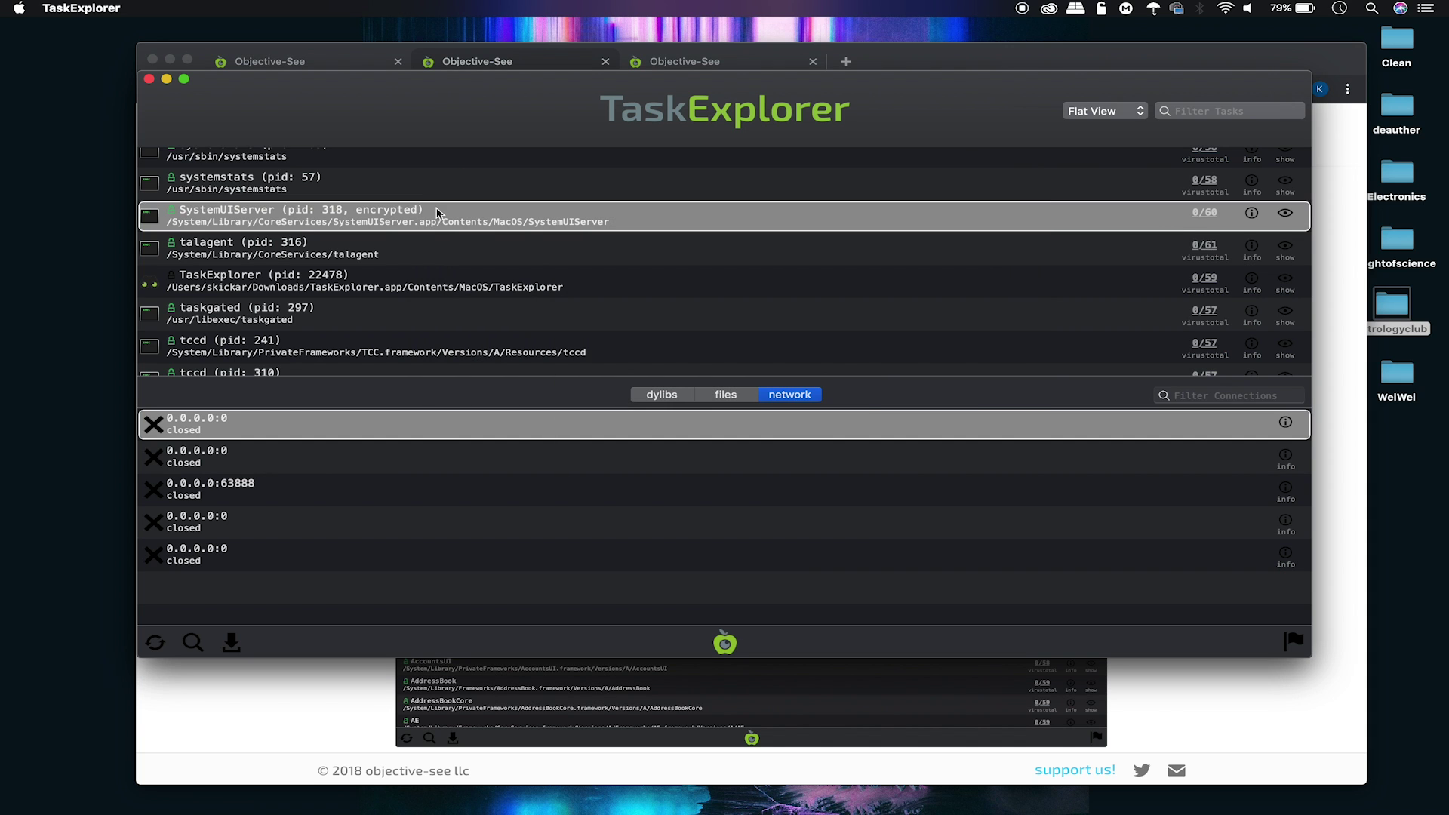
{"action": "scroll", "coordinate": [437, 214], "scroll_direction": "up", "scroll_amount": 10}
{"action": "scroll", "coordinate": [439, 213], "scroll_direction": "up", "scroll_amount": 15}
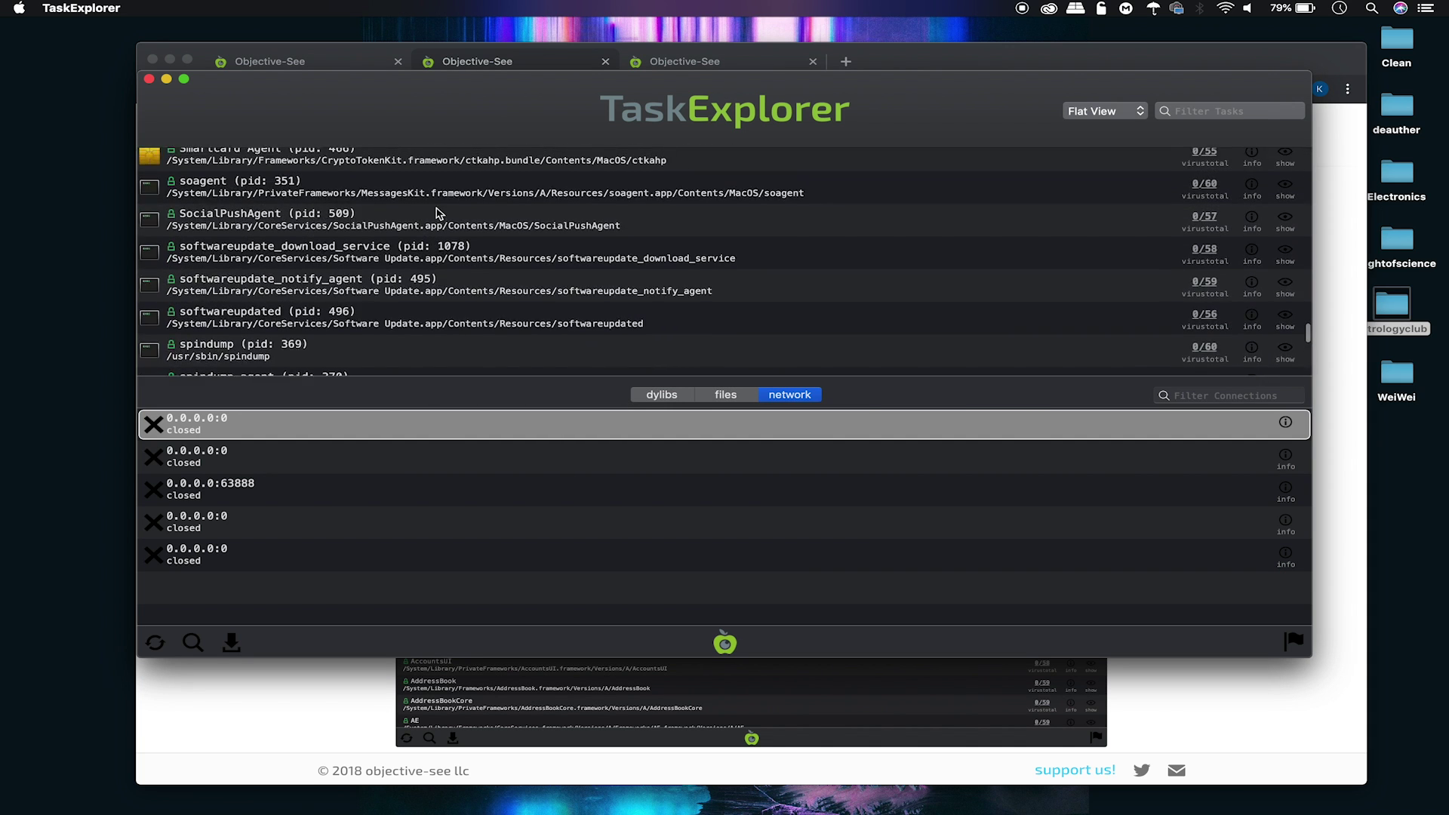
{"action": "scroll", "coordinate": [439, 213], "scroll_direction": "up", "scroll_amount": 15}
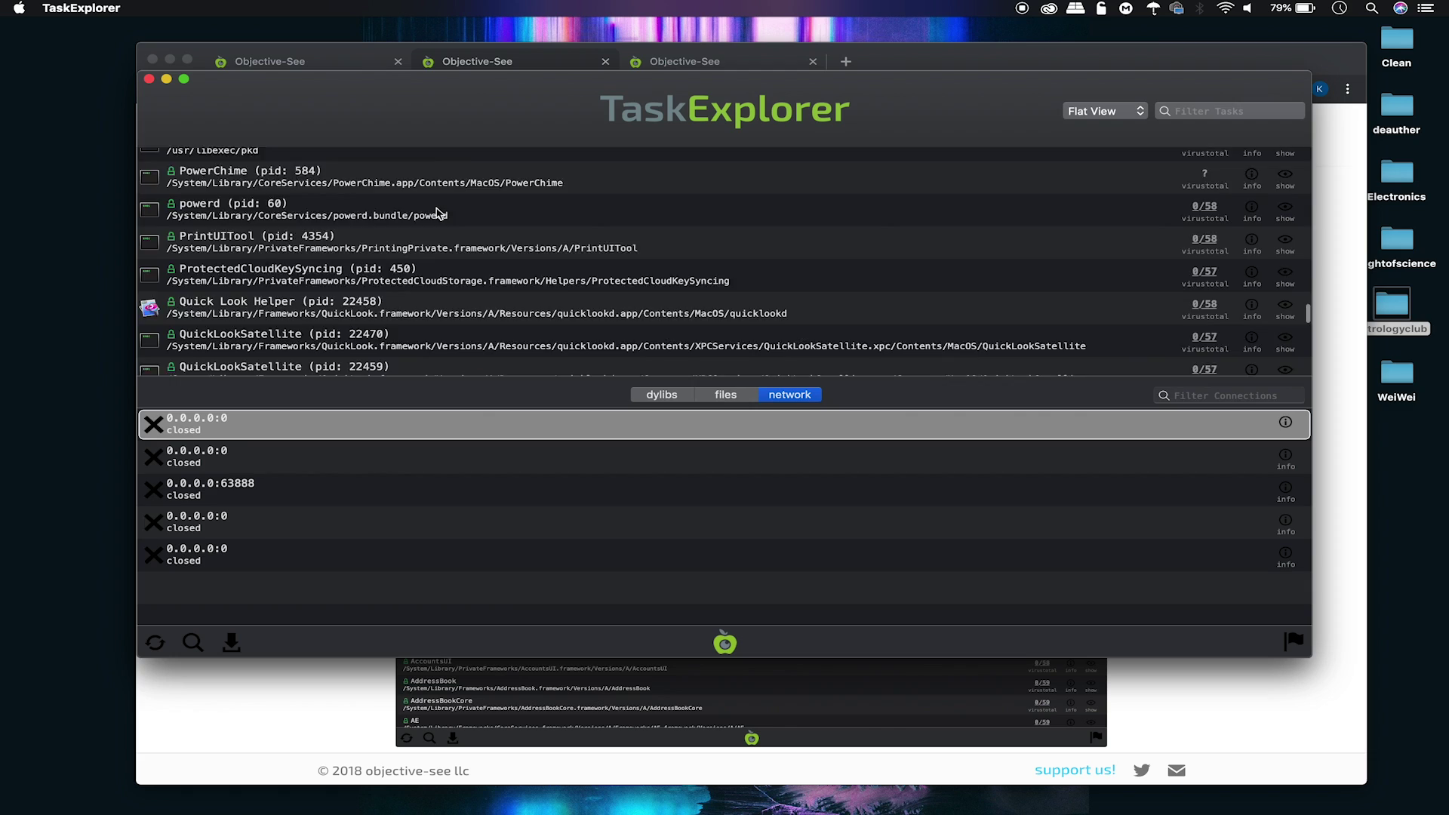
{"action": "scroll", "coordinate": [439, 213], "scroll_direction": "up", "scroll_amount": 15}
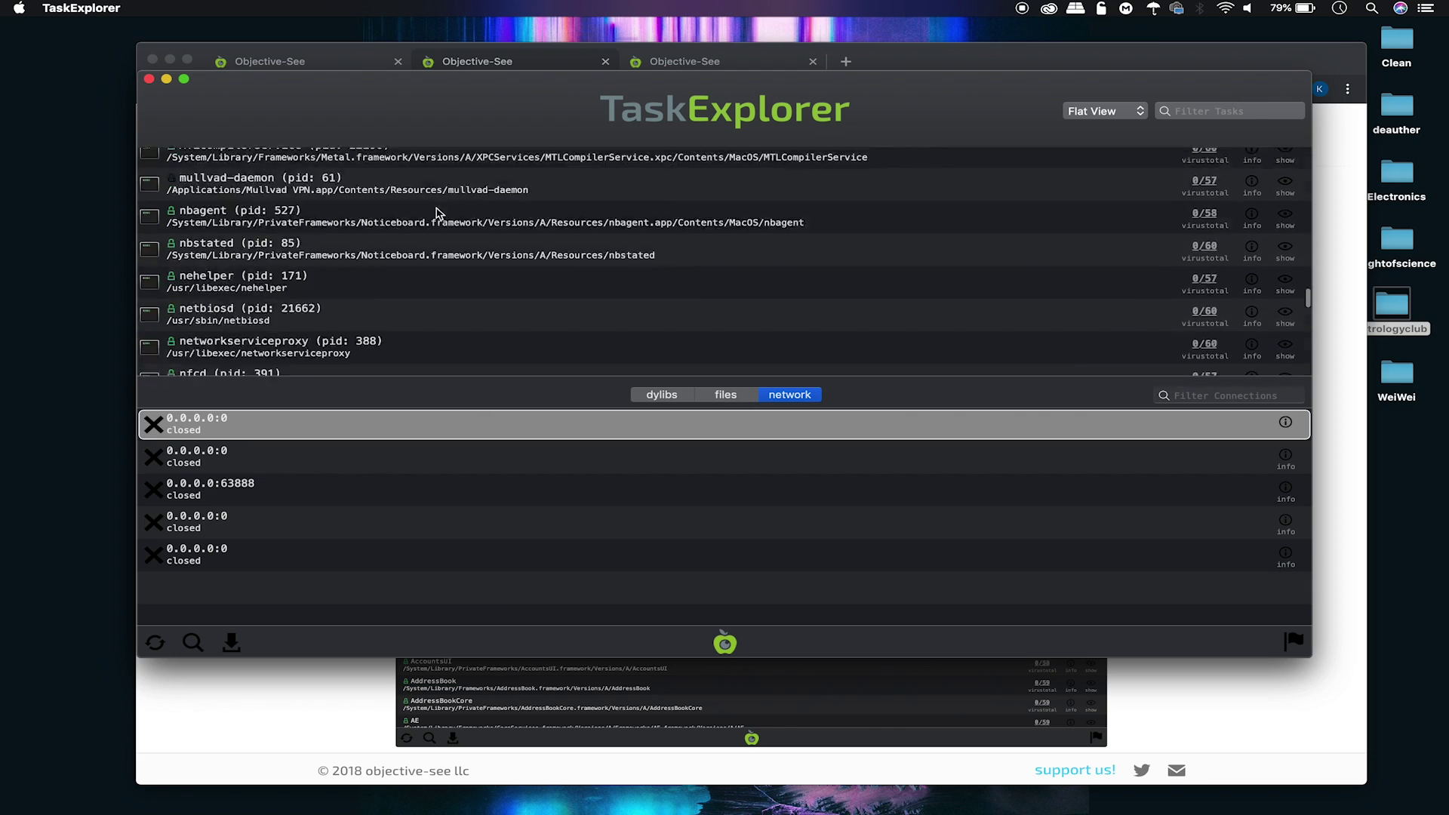
{"action": "scroll", "coordinate": [439, 214], "scroll_direction": "up", "scroll_amount": 15}
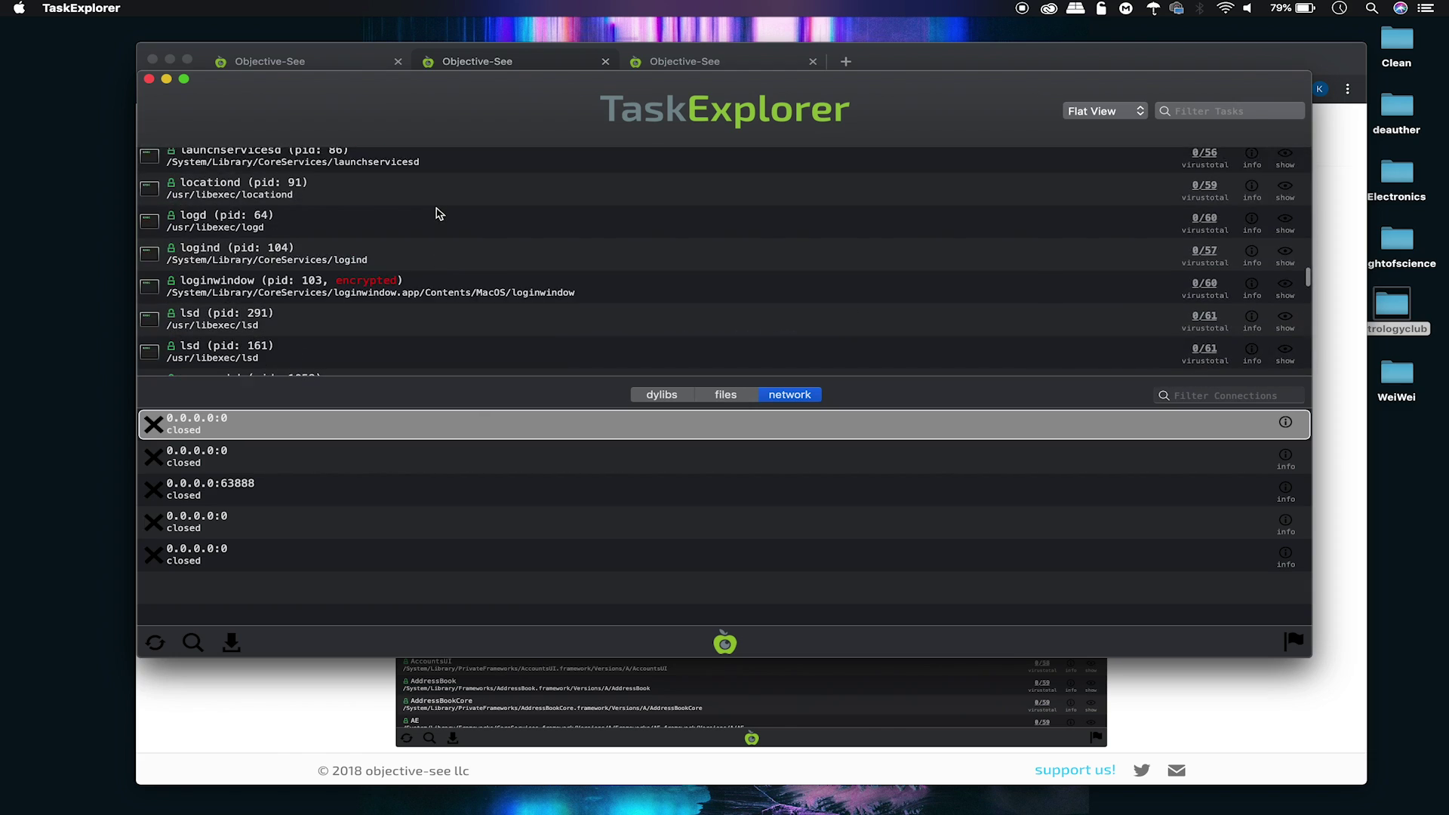
{"action": "scroll", "coordinate": [434, 226], "scroll_direction": "down", "scroll_amount": 5}
{"action": "scroll", "coordinate": [427, 242], "scroll_direction": "down", "scroll_amount": 1}
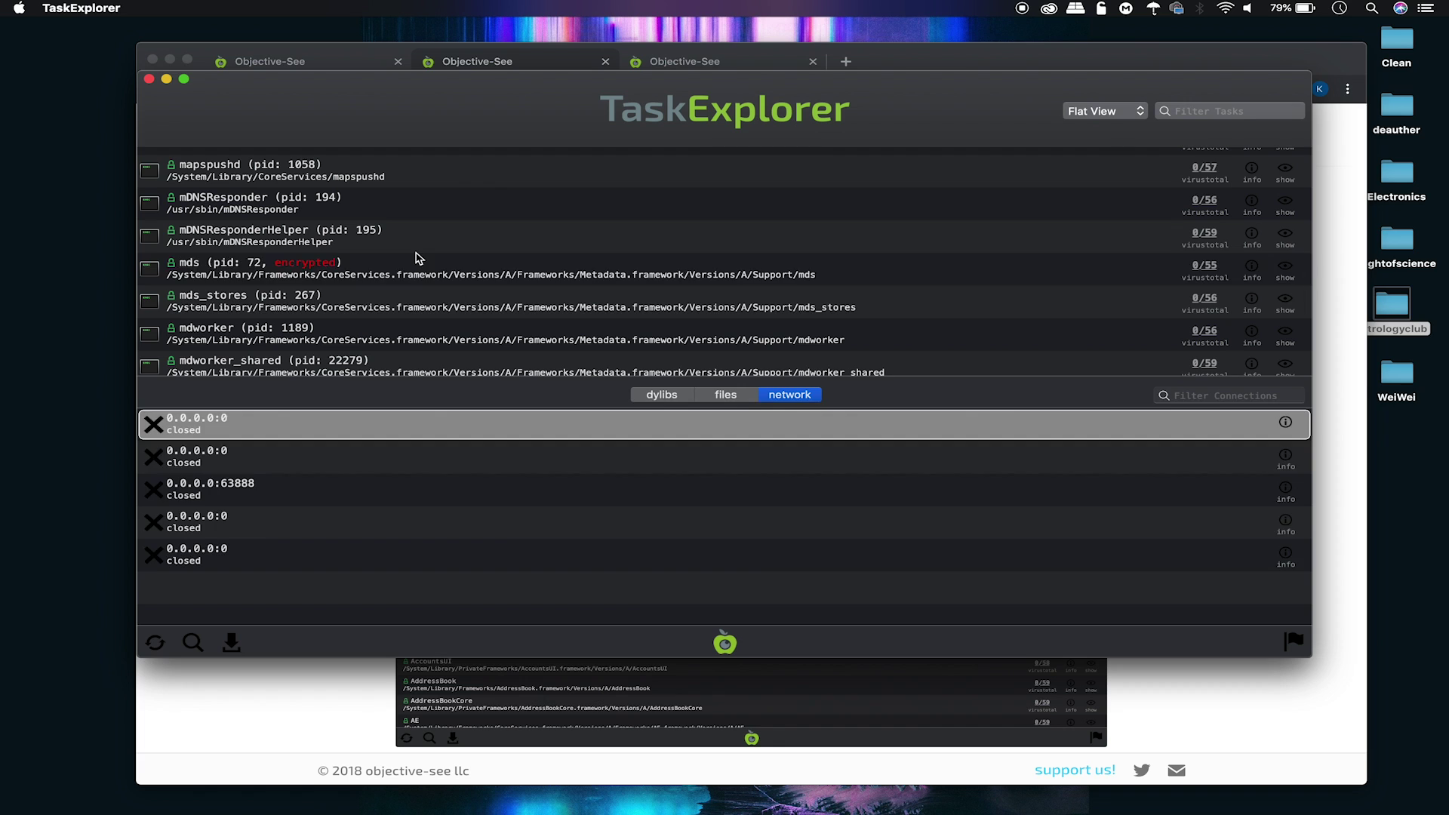
{"action": "left_click", "coordinate": [421, 259]}
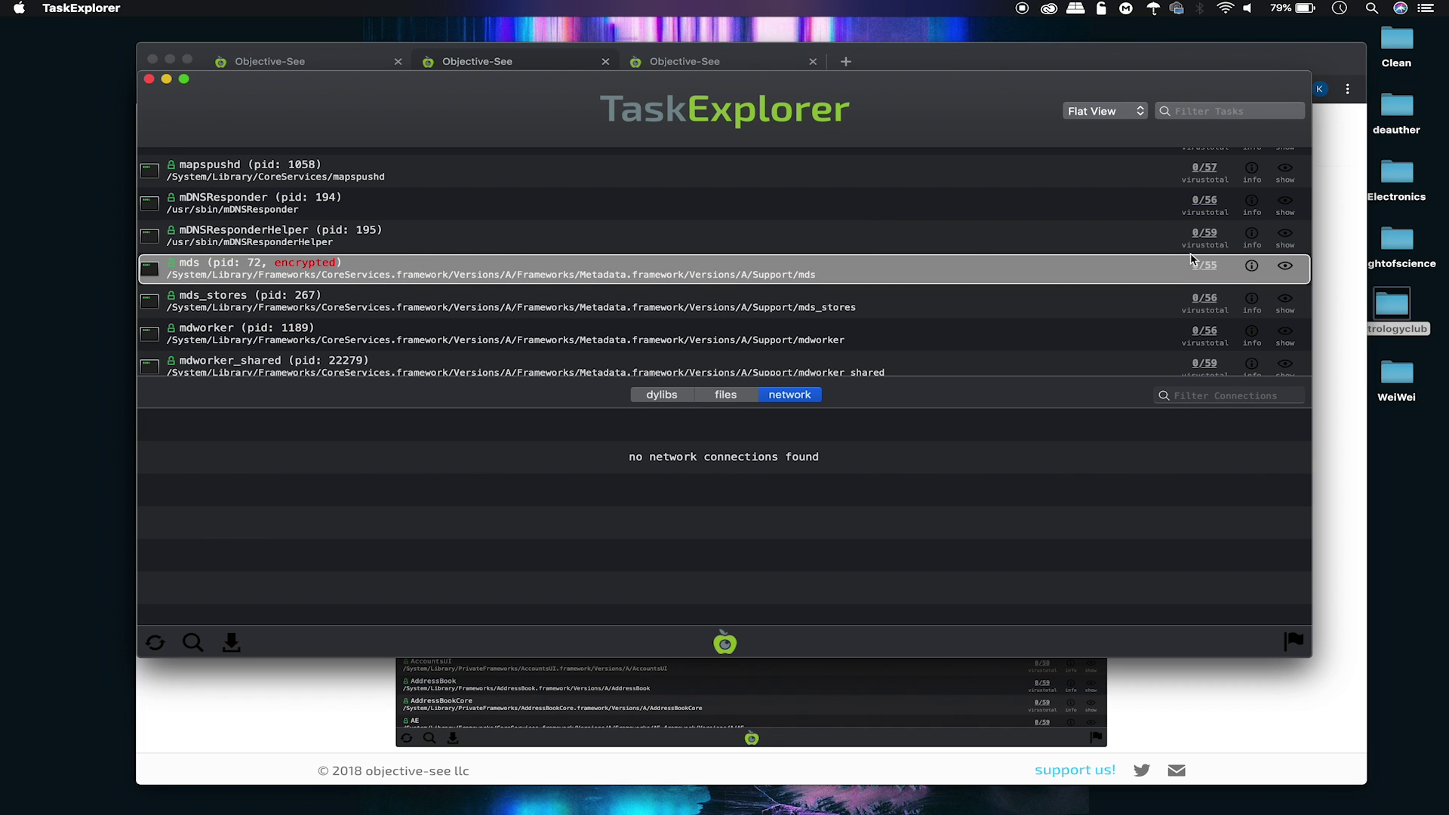
- Confirm mds has no network connections and is Apple-signed, then quit TaskExplorer
{"action": "left_click", "coordinate": [1251, 266]}
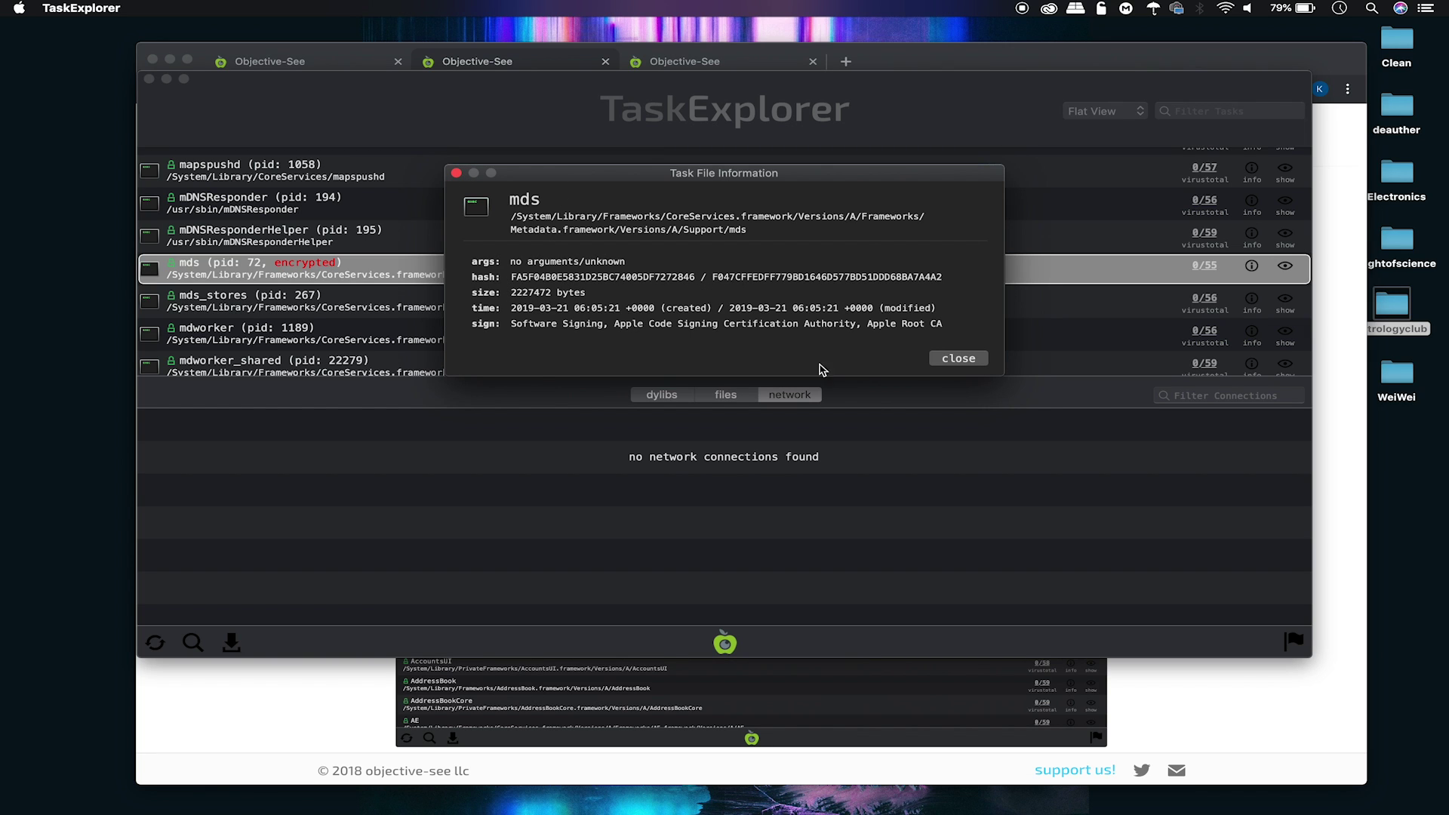
{"action": "left_click", "coordinate": [456, 173]}
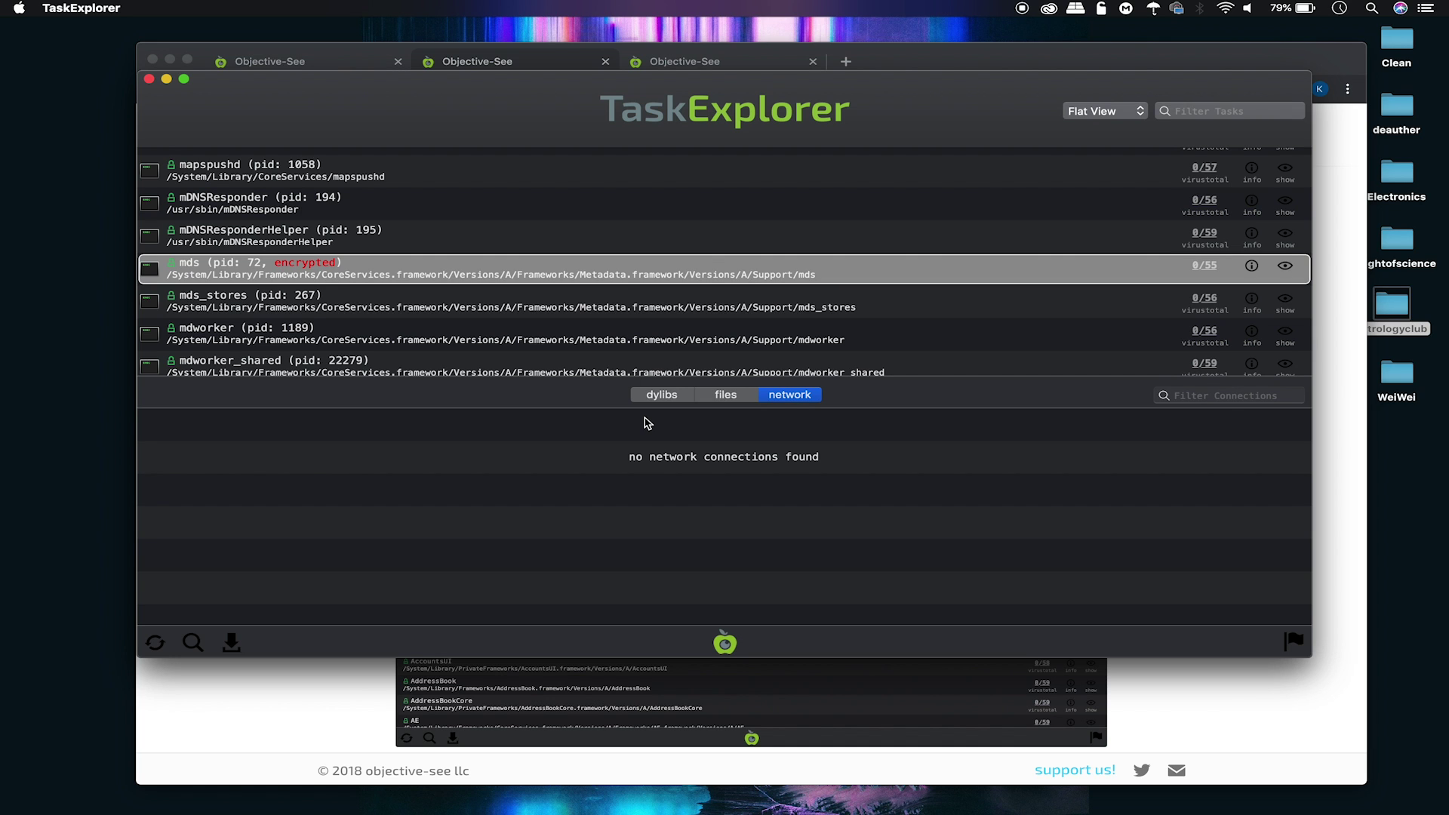
{"action": "left_click", "coordinate": [148, 80]}
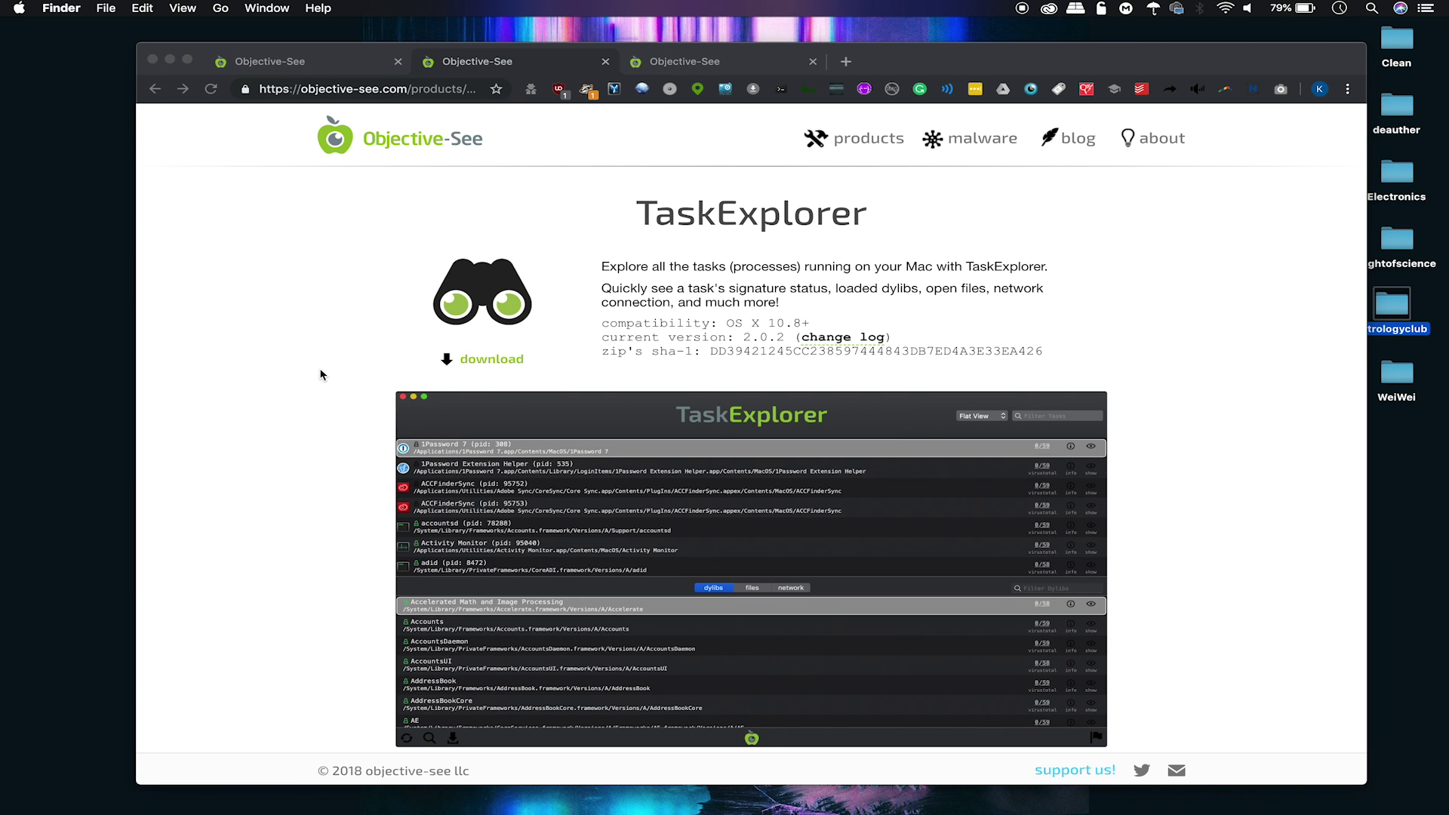
- Download ReiKey 1.4.1 from the Objective-See ReiKey page and unzip it into Downloads
{"action": "left_click", "coordinate": [693, 64]}
{"action": "left_click", "coordinate": [340, 66]}
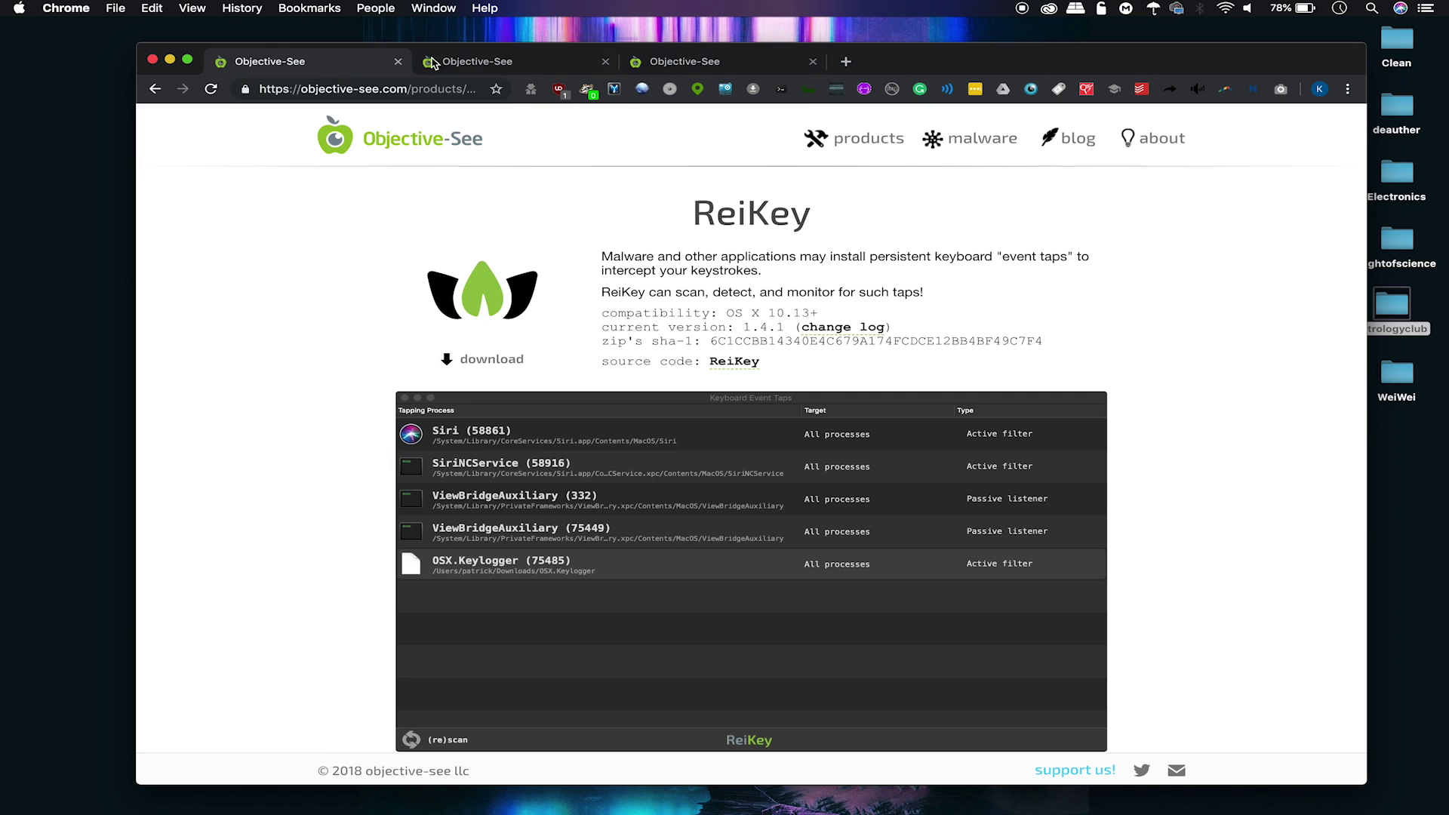
{"action": "scroll", "coordinate": [619, 276], "scroll_direction": "down", "scroll_amount": 4}
{"action": "scroll", "coordinate": [646, 291], "scroll_direction": "up", "scroll_amount": 3}
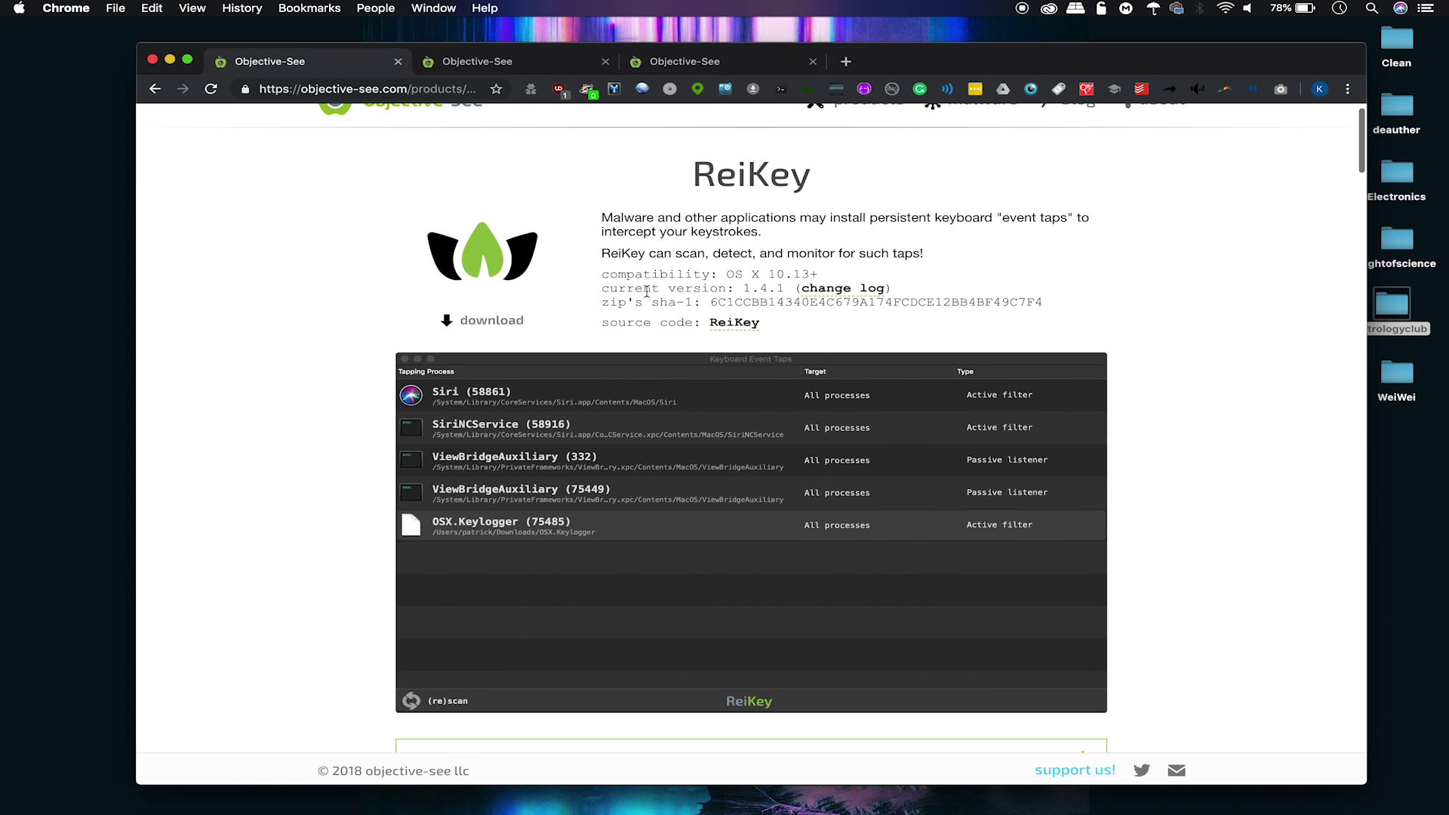
{"action": "left_click", "coordinate": [480, 321]}
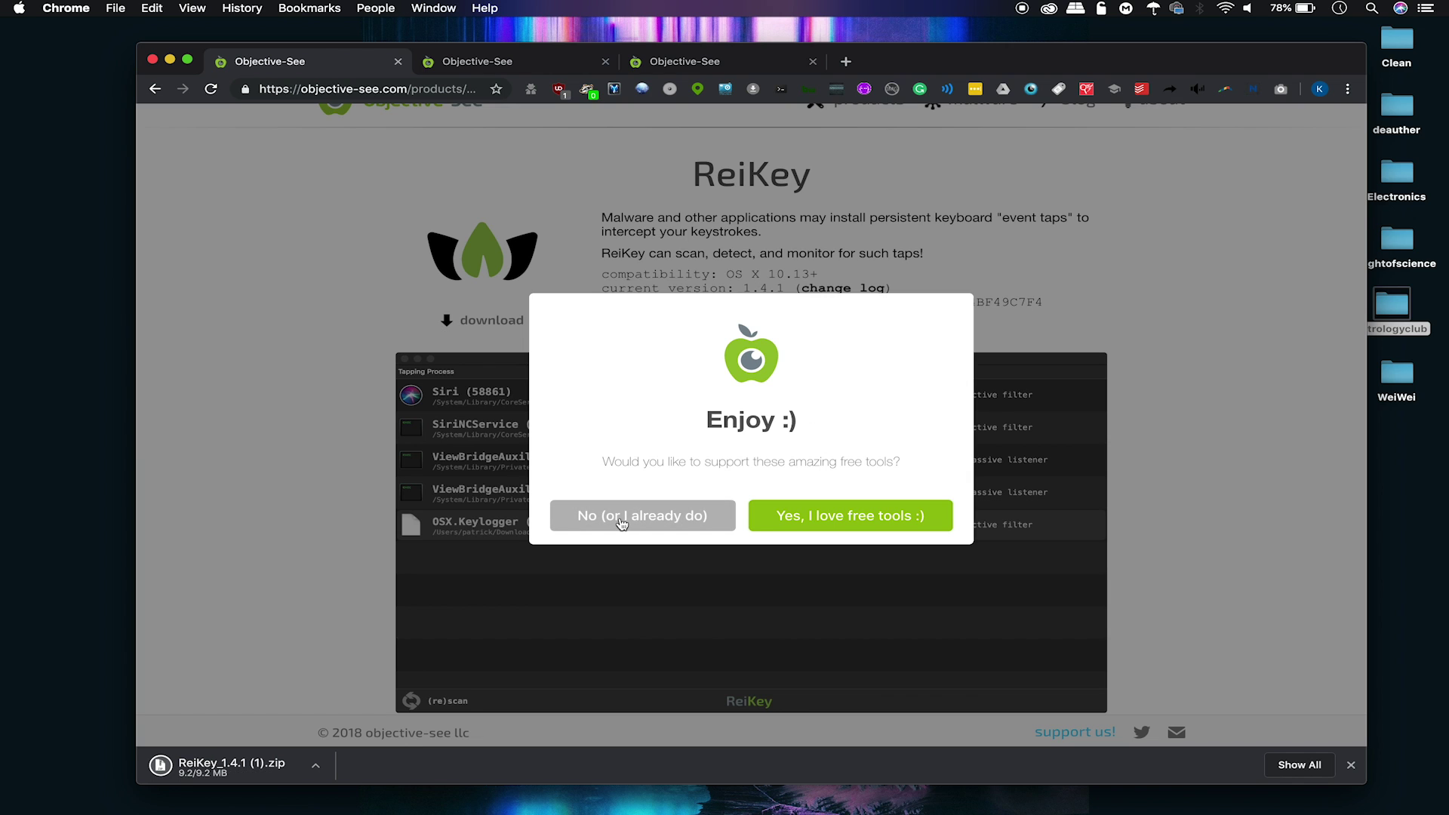
{"action": "left_click", "coordinate": [621, 523]}
{"action": "left_click", "coordinate": [245, 768]}
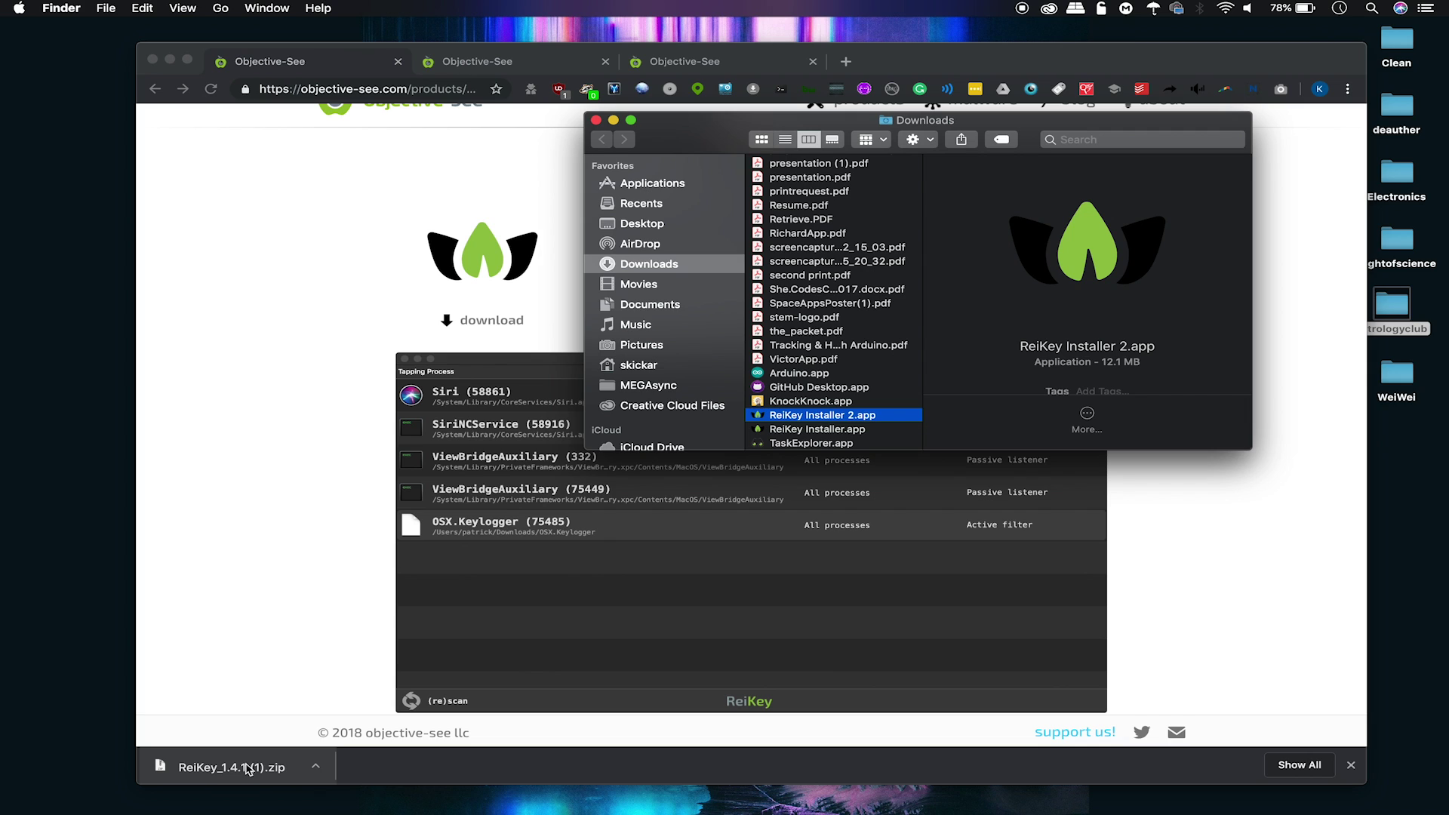
- Run ReiKey Installer 2.app to install ReiKey 1.4.1, declining the support prompt
{"action": "double_click", "coordinate": [822, 430]}
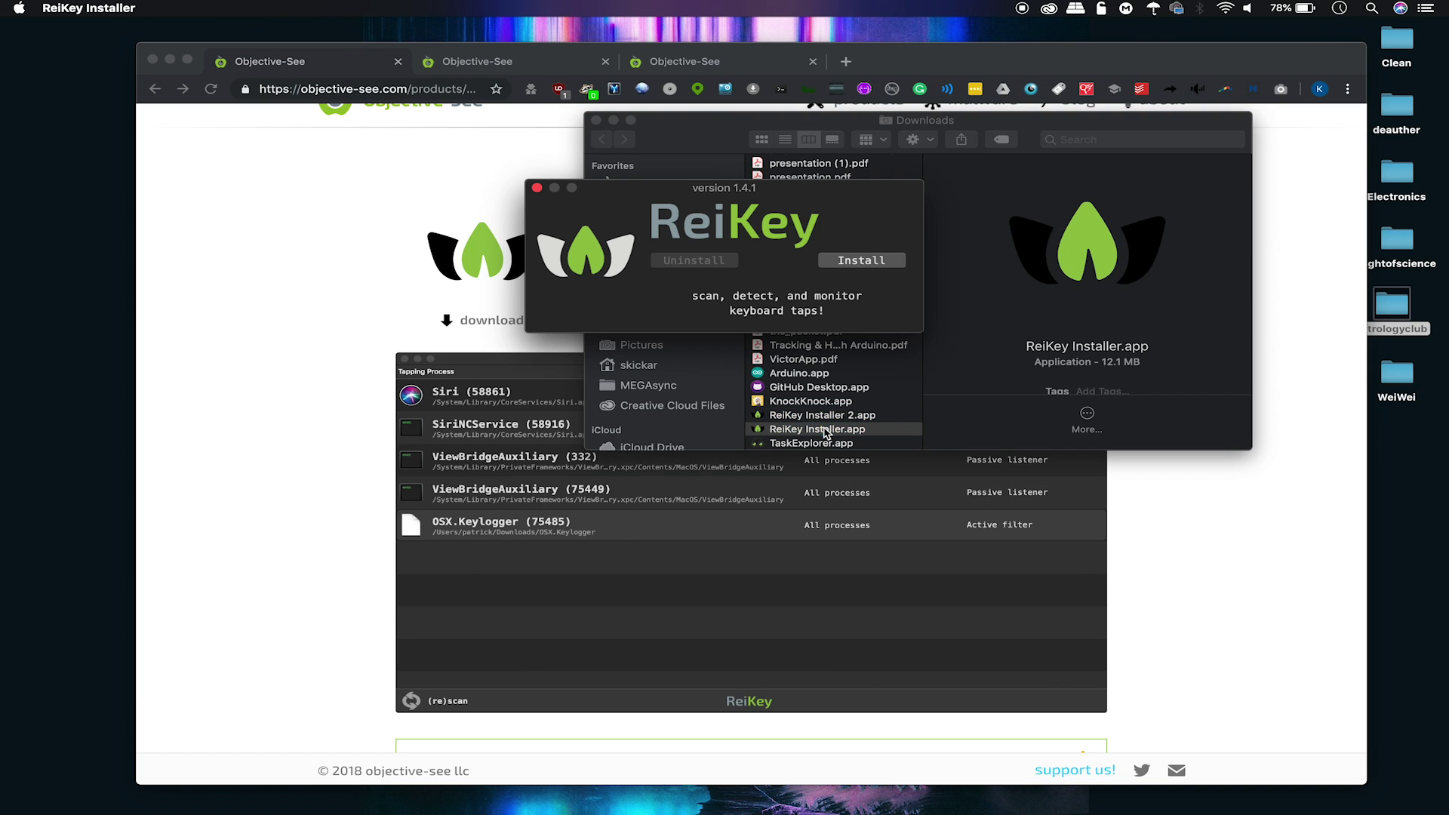
{"action": "left_click", "coordinate": [873, 260]}
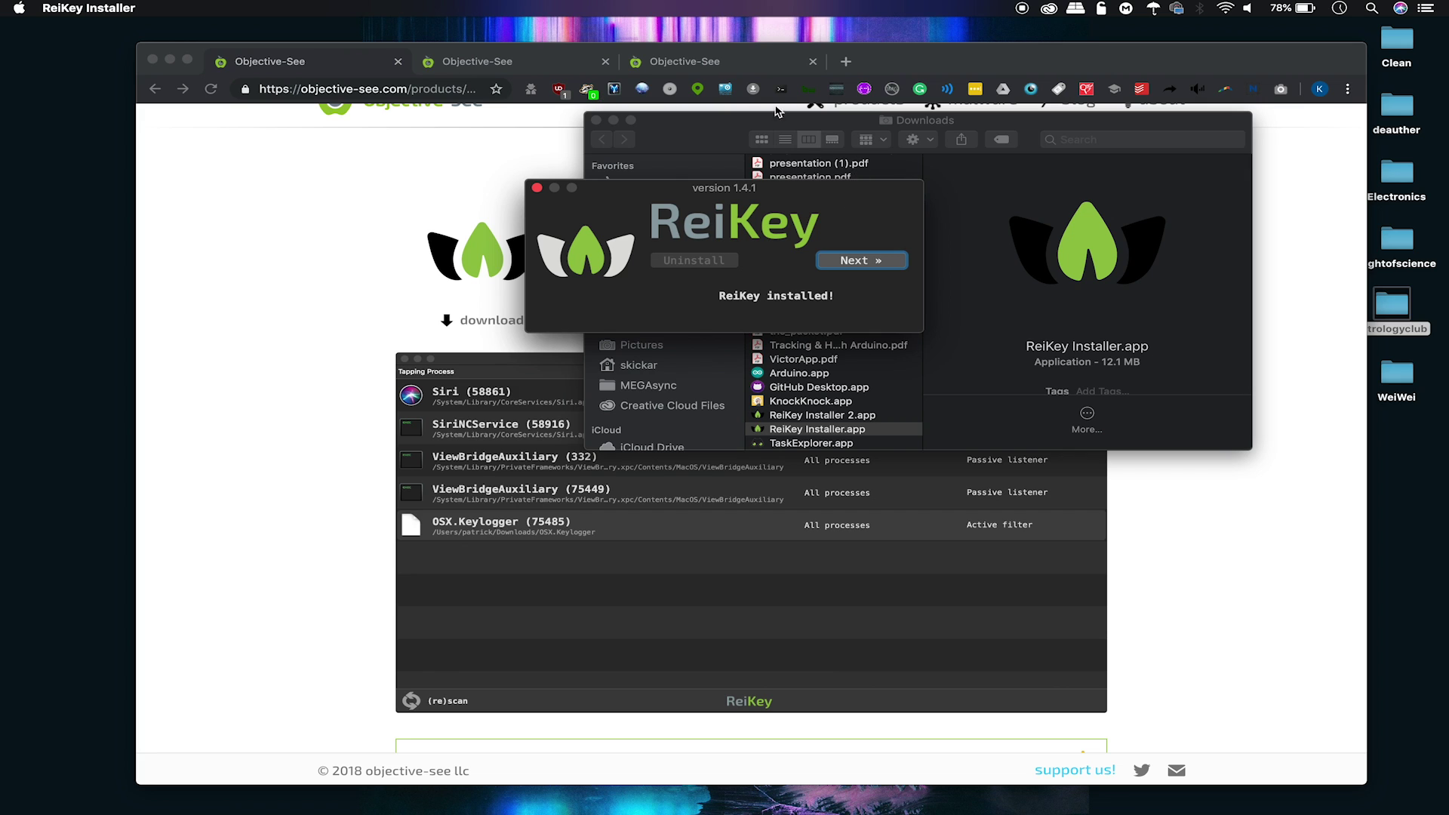
{"action": "left_click", "coordinate": [865, 264]}
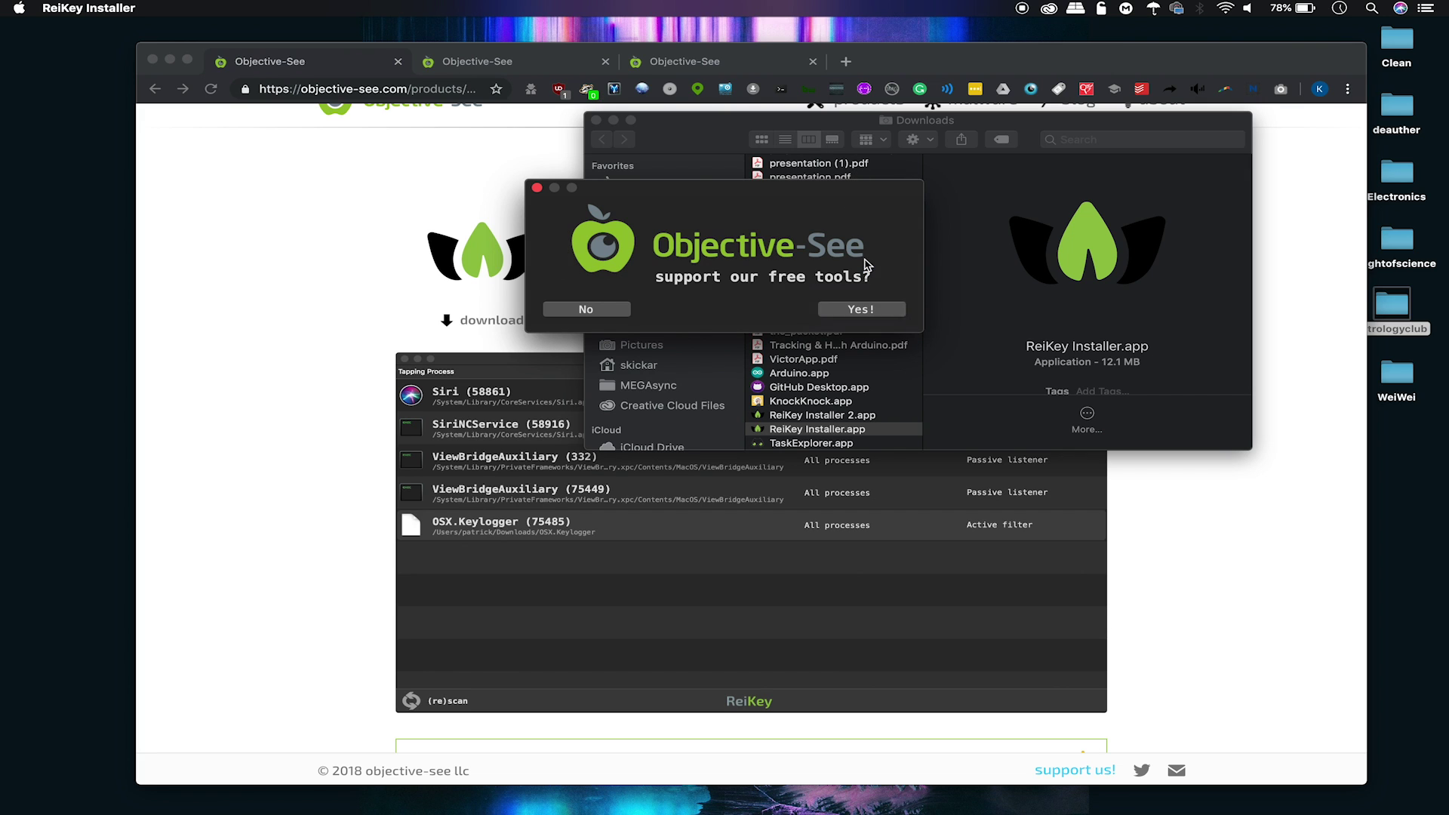
{"action": "left_click", "coordinate": [586, 310]}
{"action": "left_click", "coordinate": [607, 136]}
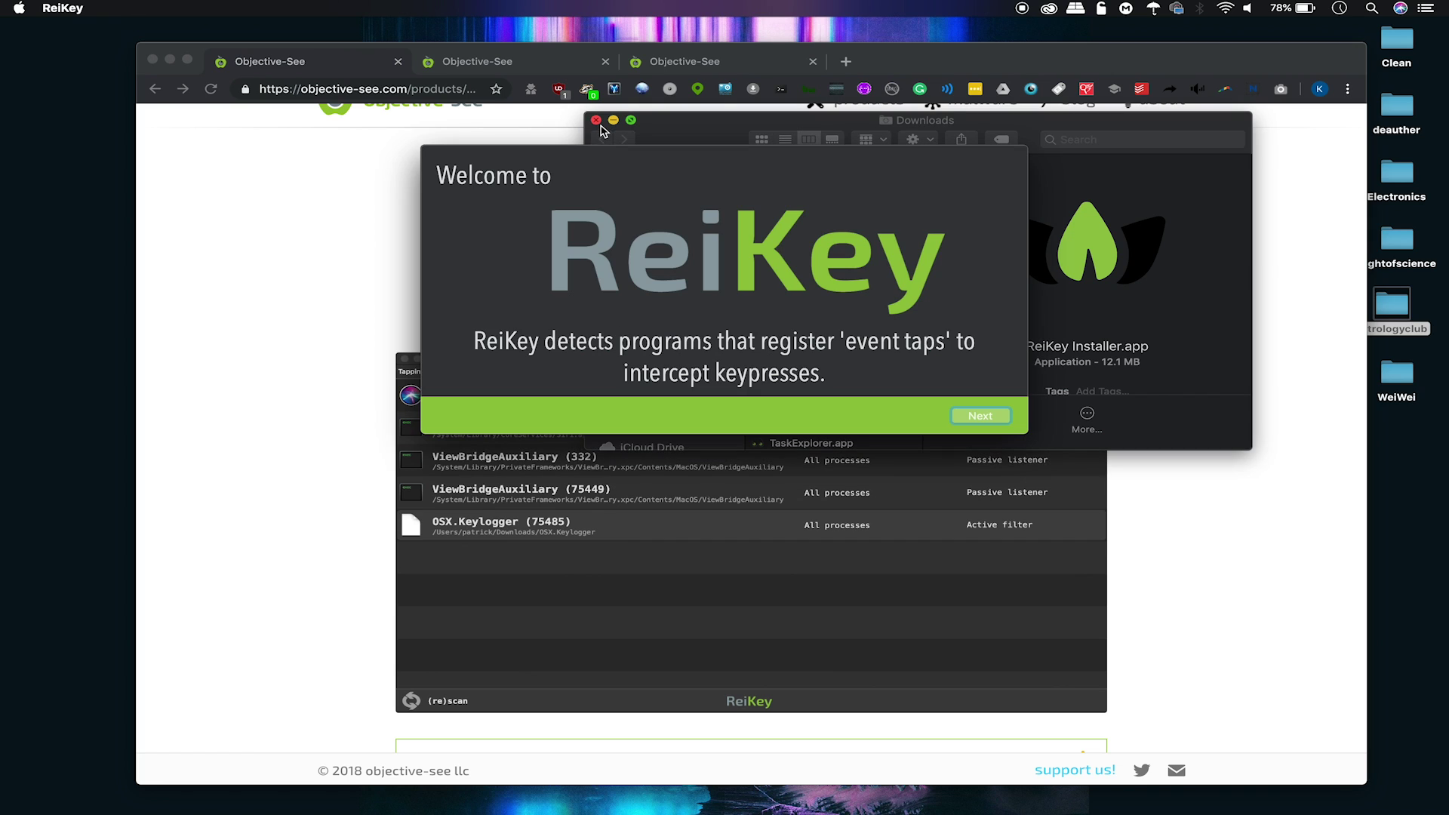
- Close Downloads and finish ReiKey setup with Start At Login, Run With Icon, Ignore Apple Programs
{"action": "left_click", "coordinate": [596, 121]}
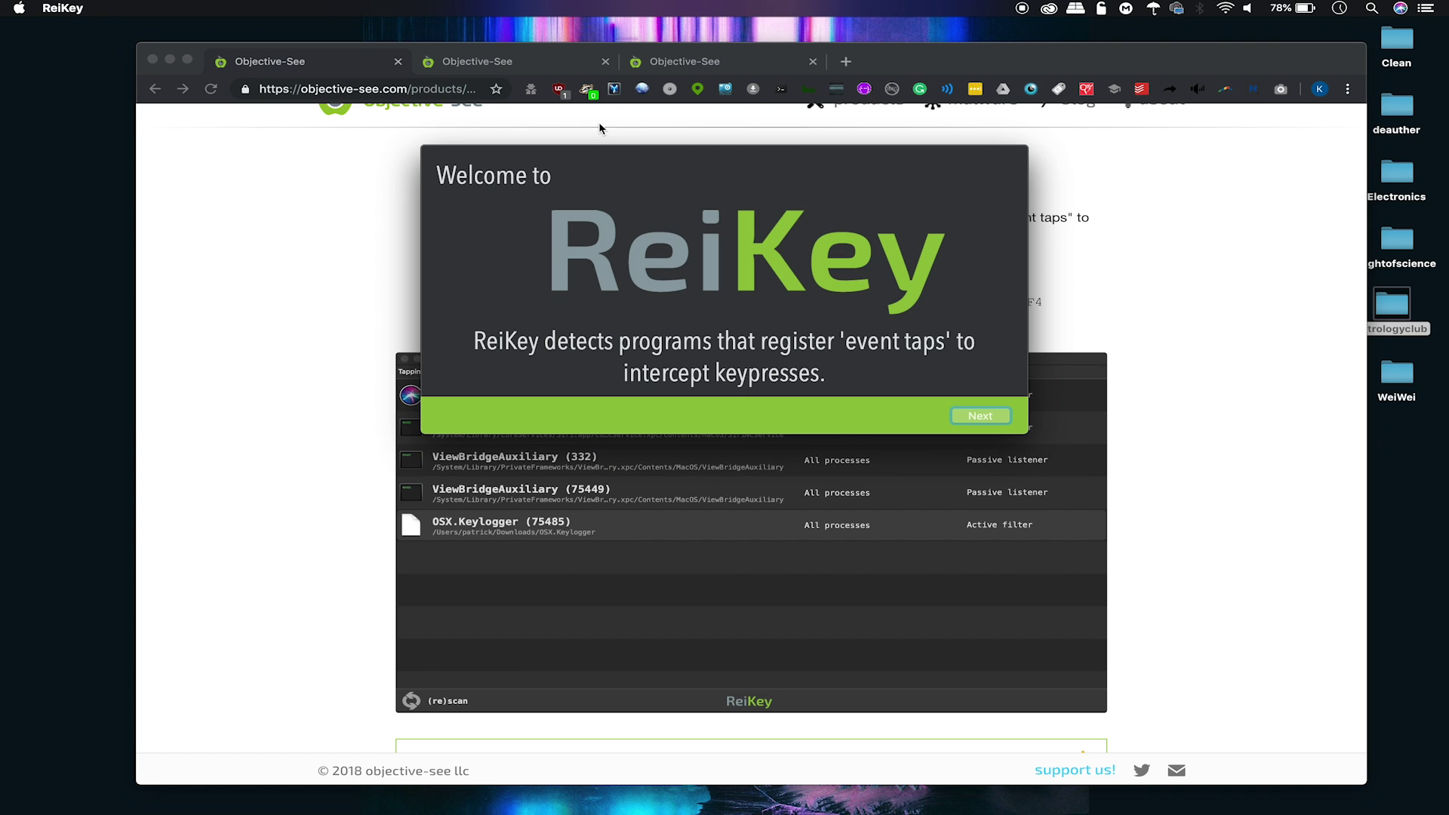
{"action": "left_click", "coordinate": [972, 415]}
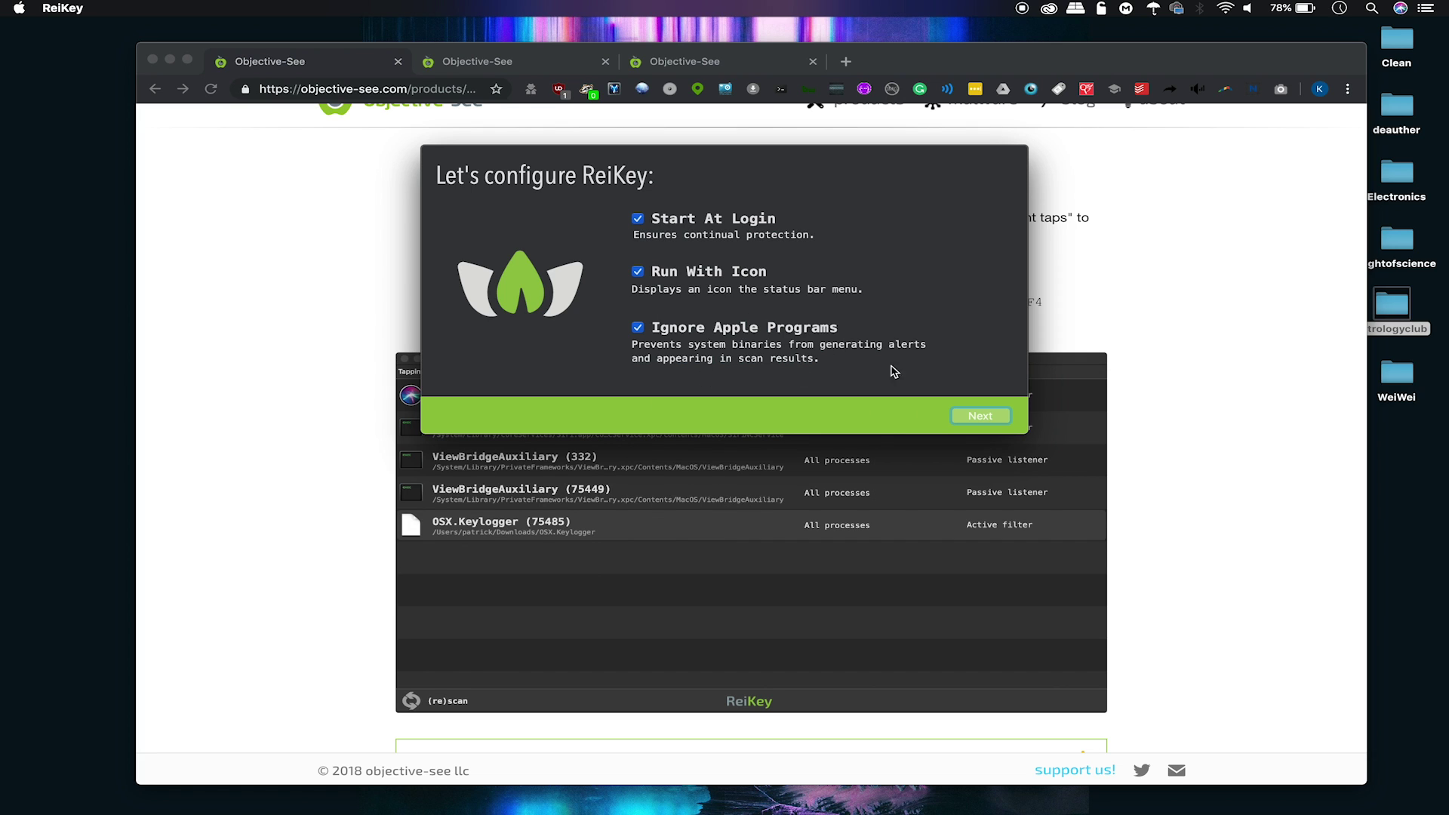
{"action": "left_click", "coordinate": [985, 416]}
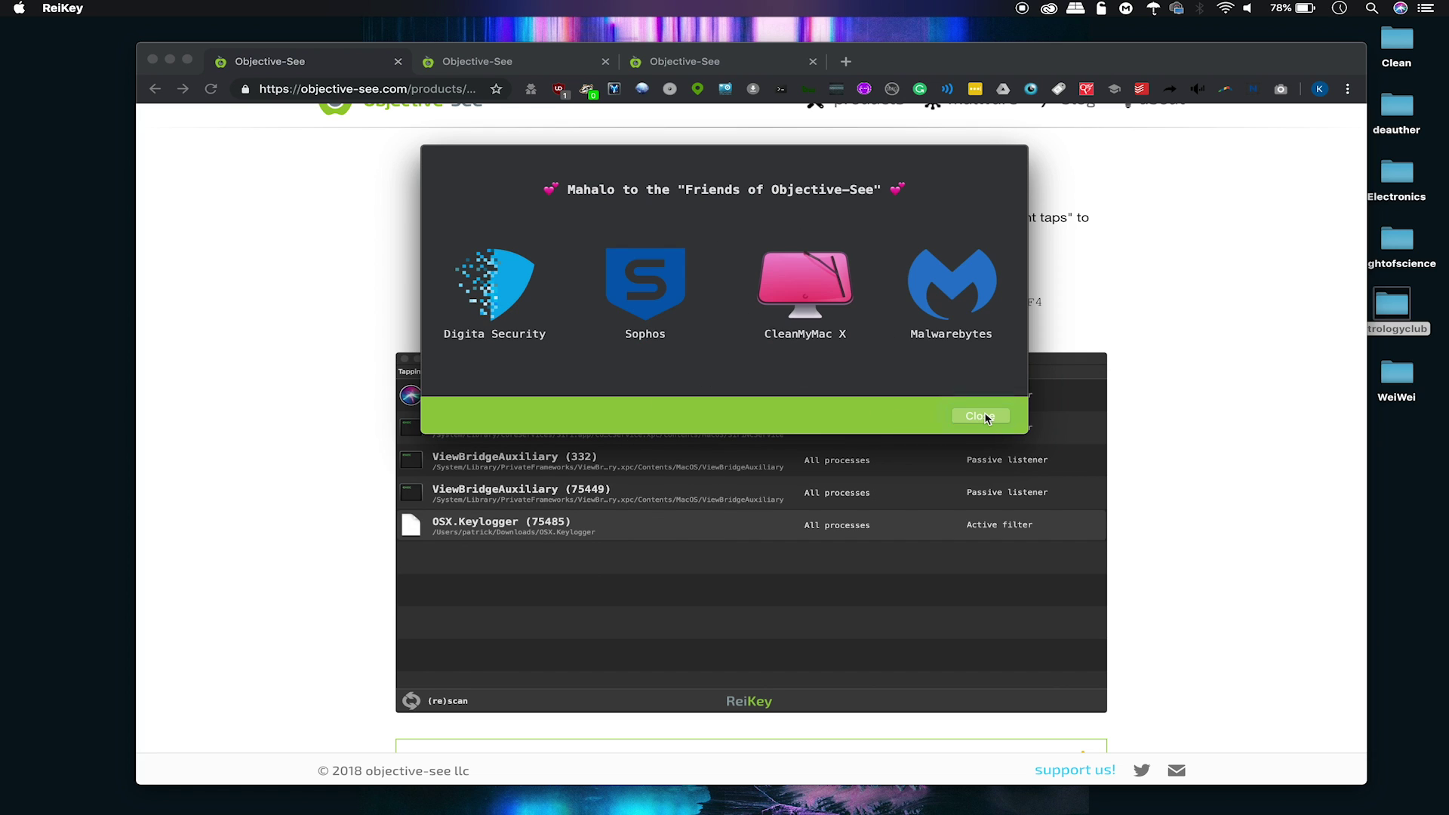
{"action": "left_click", "coordinate": [979, 415]}
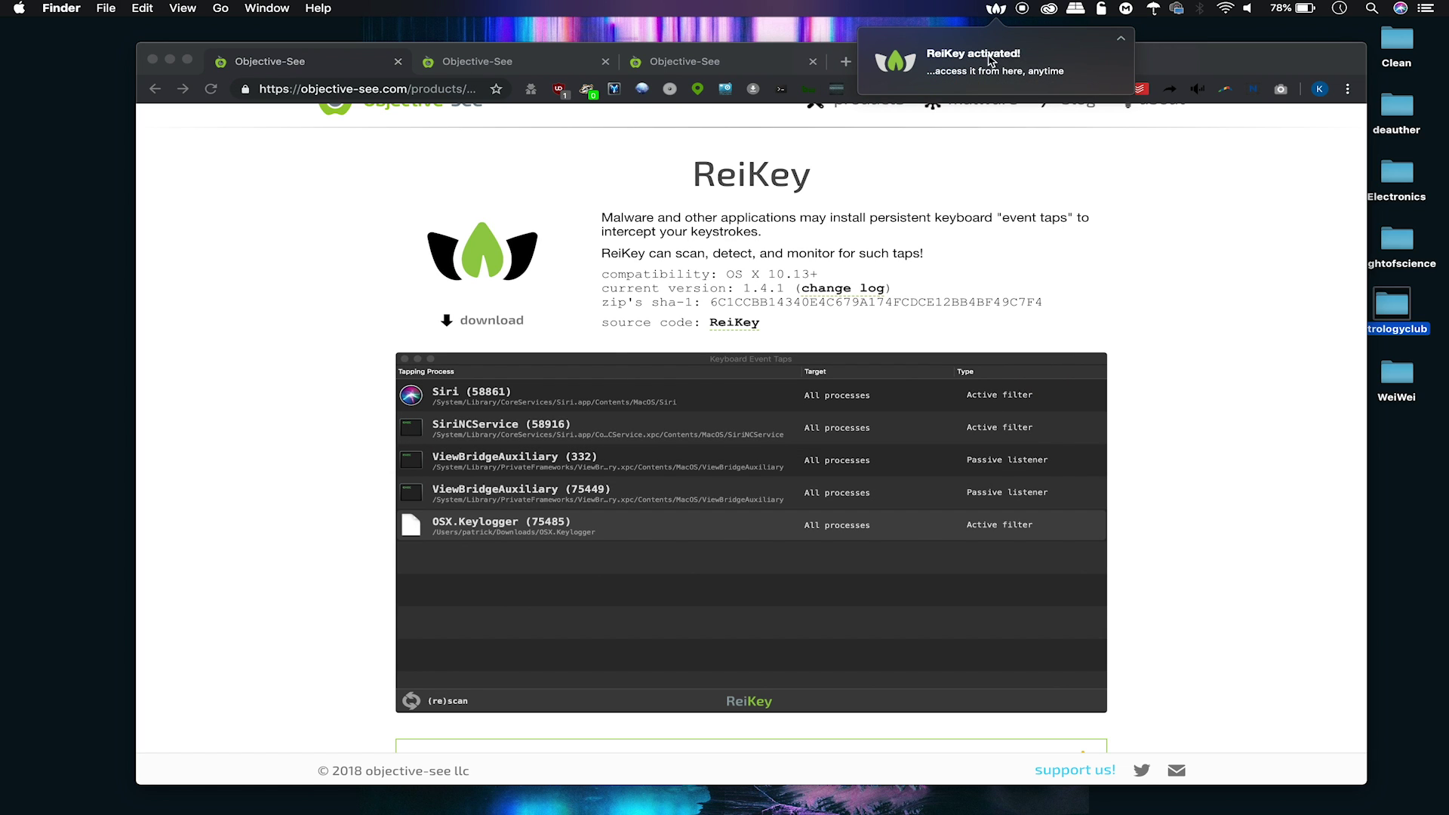
{"action": "left_click", "coordinate": [996, 10]}
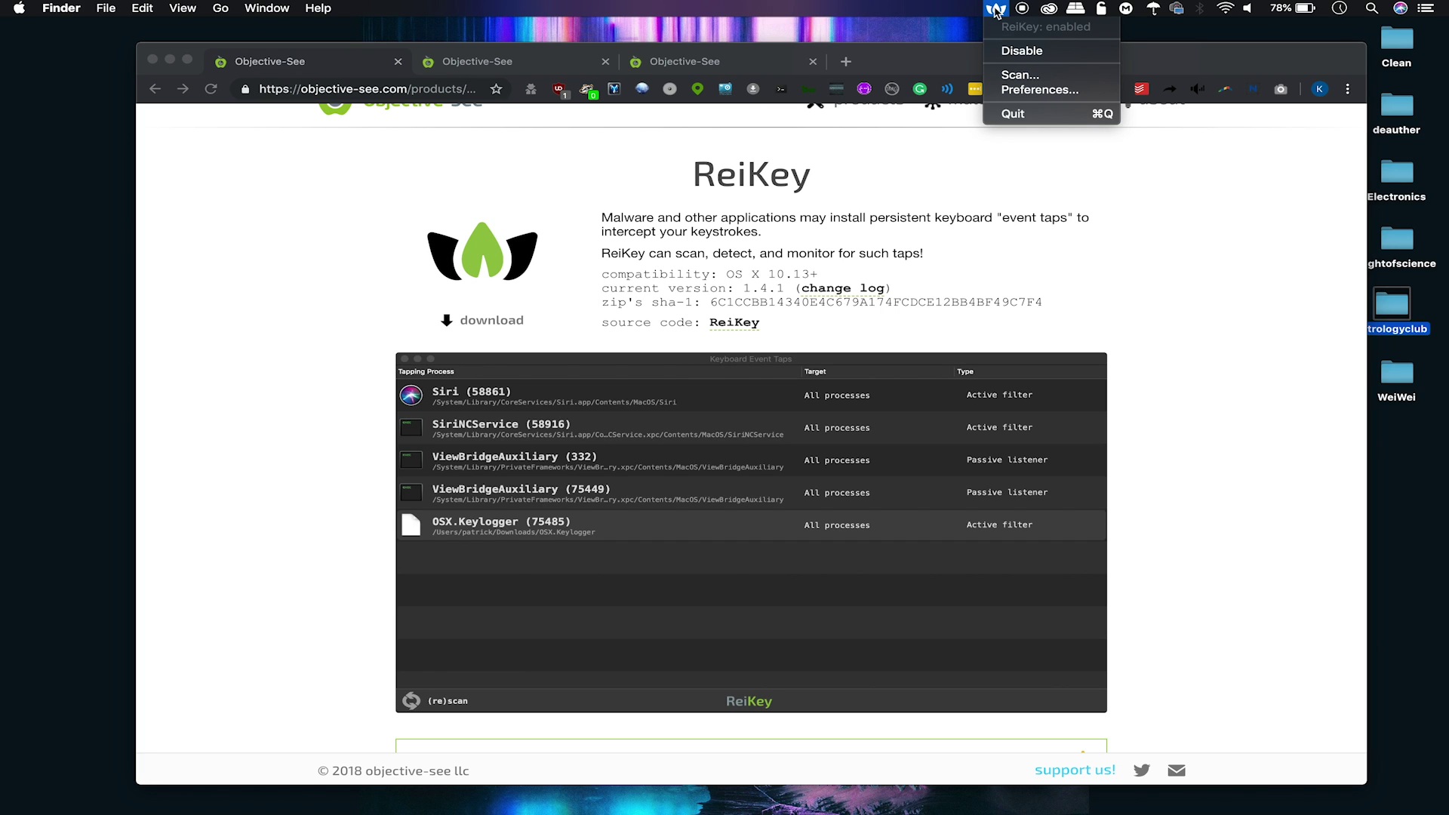
- Scan with ReiKey from its menu-bar icon, finding no third-party keyboard event taps
{"action": "left_click", "coordinate": [1047, 79]}
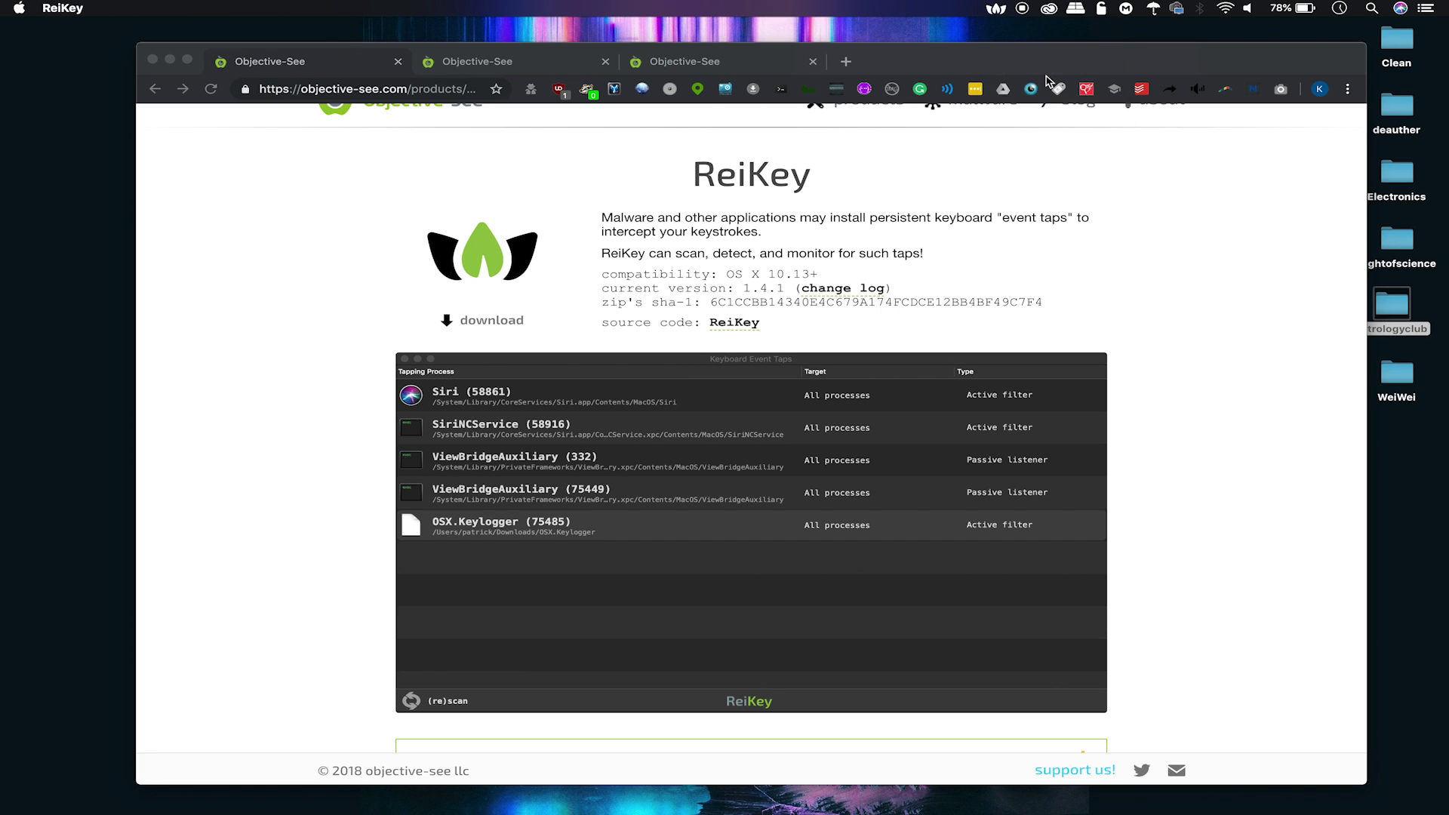